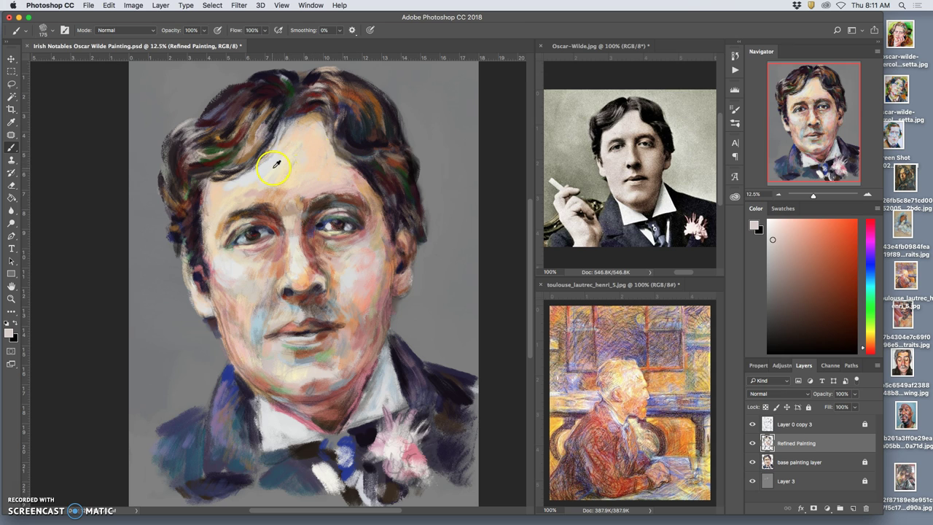
- Sample a cream skin tone and a warm brown from the portrait and brush them along the forehead and centre hairline
{"action": "left_click", "coordinate": [284, 174], "text": "alt"}
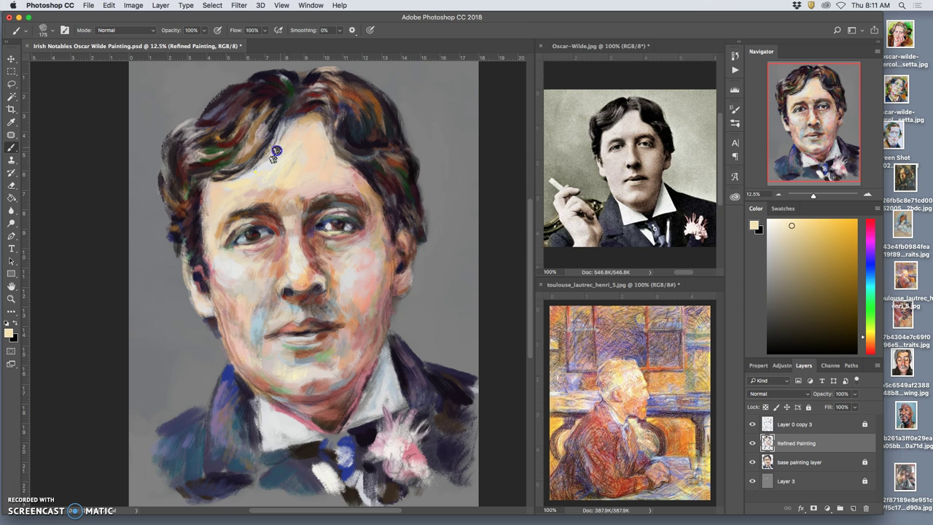
{"action": "left_click", "coordinate": [350, 141]}
{"action": "left_click", "coordinate": [284, 131]}
{"action": "left_click", "coordinate": [275, 109], "text": "alt"}
{"action": "left_click", "coordinate": [288, 109]}
{"action": "left_click", "coordinate": [285, 121]}
{"action": "left_click", "coordinate": [276, 142]}
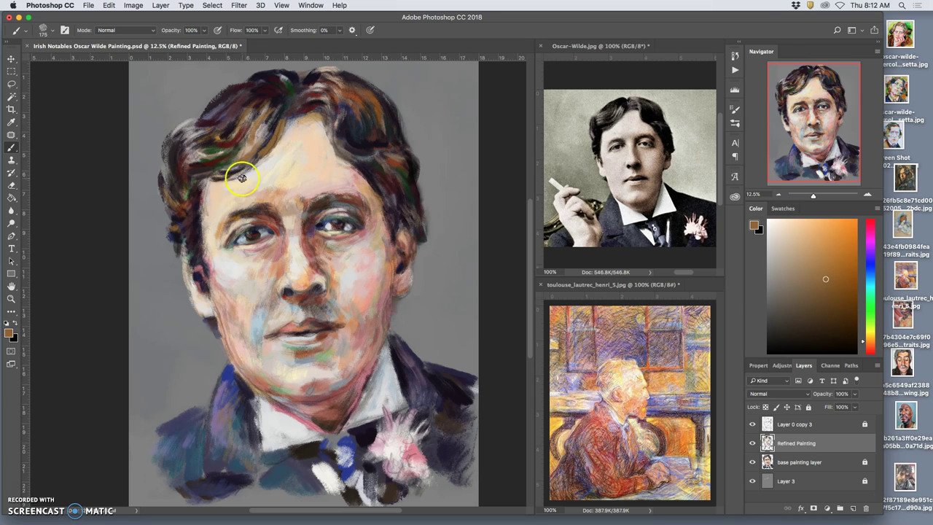
- Sample dark maroon and deep green from the hair and darken the locks beside the forehead on the viewer's left
{"action": "left_click", "coordinate": [267, 95], "text": "alt"}
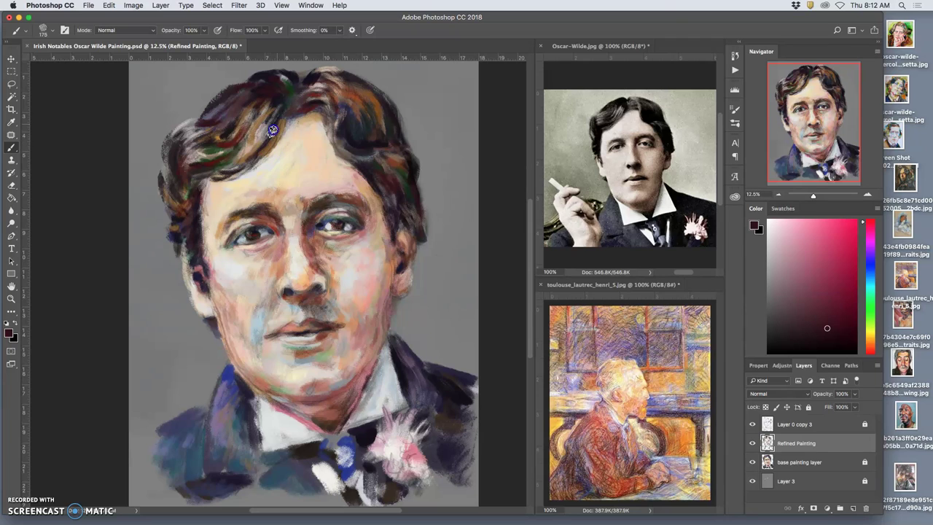
{"action": "mouse_move", "coordinate": [251, 145]}
{"action": "left_mouse_down"}
{"action": "mouse_move", "coordinate": [243, 138]}
{"action": "mouse_move", "coordinate": [213, 150]}
{"action": "mouse_move", "coordinate": [238, 157]}
{"action": "mouse_move", "coordinate": [256, 129]}
{"action": "left_mouse_up"}
{"action": "left_click", "coordinate": [214, 149], "text": "alt"}
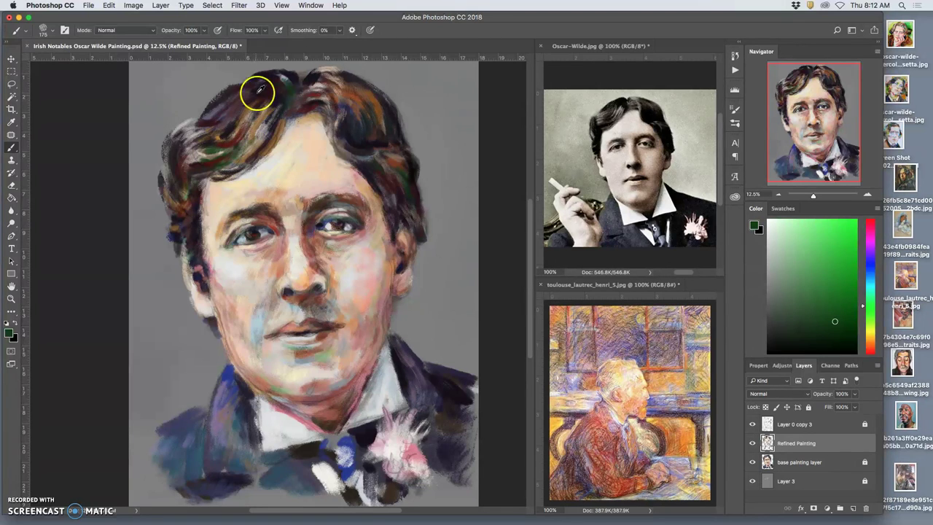
{"action": "left_click", "coordinate": [259, 102], "text": "alt"}
{"action": "mouse_move", "coordinate": [271, 118]}
{"action": "left_mouse_down"}
{"action": "mouse_move", "coordinate": [247, 157]}
{"action": "mouse_move", "coordinate": [236, 160]}
{"action": "mouse_move", "coordinate": [243, 148]}
{"action": "mouse_move", "coordinate": [208, 157]}
{"action": "mouse_move", "coordinate": [180, 182]}
{"action": "left_mouse_up"}
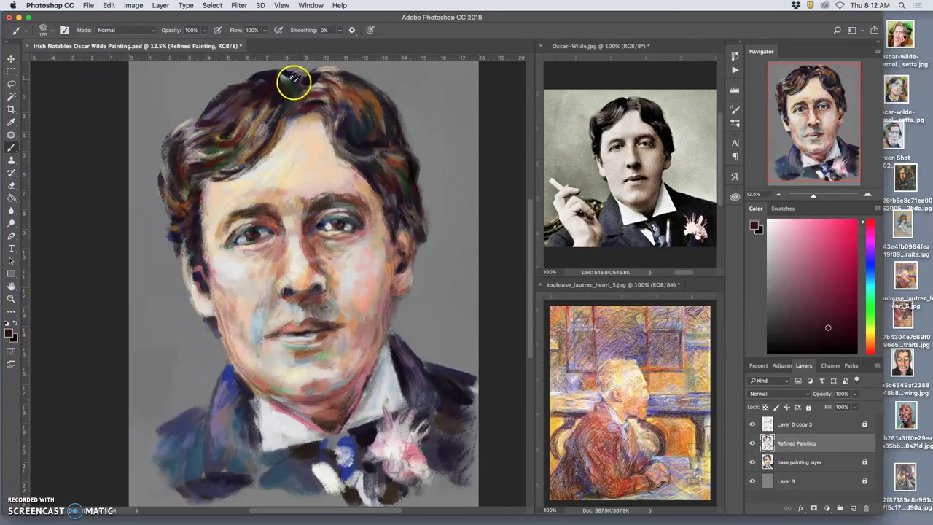
- Brush sampled reddish-brown tones along the hairline and above the eyebrow on the viewer's left
{"action": "left_click", "coordinate": [297, 123], "text": "alt"}
{"action": "mouse_move", "coordinate": [271, 124]}
{"action": "left_mouse_down"}
{"action": "mouse_move", "coordinate": [273, 117]}
{"action": "mouse_move", "coordinate": [248, 152]}
{"action": "mouse_move", "coordinate": [260, 142]}
{"action": "left_mouse_up"}
{"action": "mouse_move", "coordinate": [231, 193]}
{"action": "left_mouse_down"}
{"action": "mouse_move", "coordinate": [253, 175]}
{"action": "mouse_move", "coordinate": [250, 199]}
{"action": "left_mouse_up"}
{"action": "mouse_move", "coordinate": [218, 226]}
{"action": "left_mouse_down"}
{"action": "mouse_move", "coordinate": [241, 197]}
{"action": "mouse_move", "coordinate": [262, 195]}
{"action": "mouse_move", "coordinate": [214, 232]}
{"action": "mouse_move", "coordinate": [214, 252]}
{"action": "mouse_move", "coordinate": [206, 210]}
{"action": "left_mouse_up"}
{"action": "left_click", "coordinate": [256, 156]}
{"action": "left_click", "coordinate": [311, 165]}
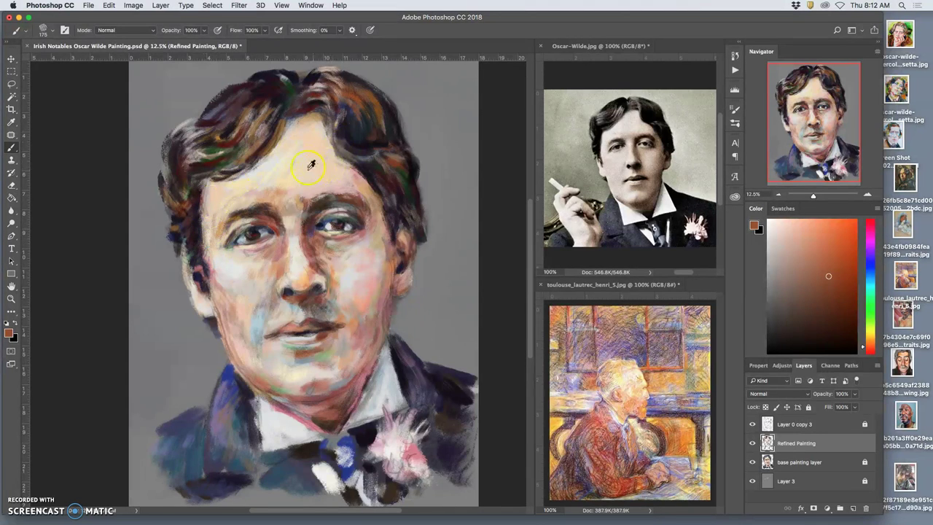
- Paint a loose strand of hair over the forehead on the viewer's right using sampled dark purple and reddish-brown tones
{"action": "left_click", "coordinate": [312, 182], "text": "alt"}
{"action": "left_click", "coordinate": [319, 171]}
{"action": "left_click", "coordinate": [344, 169]}
{"action": "left_click", "coordinate": [353, 107], "text": "alt"}
{"action": "left_click", "coordinate": [323, 165]}
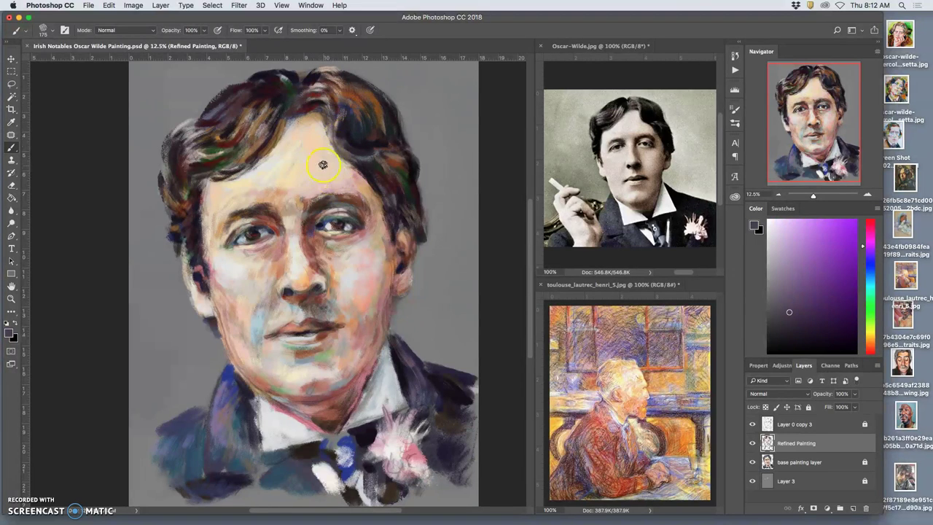
{"action": "left_click", "coordinate": [348, 167]}
{"action": "left_click", "coordinate": [354, 104], "text": "alt"}
{"action": "left_click", "coordinate": [353, 190]}
{"action": "left_click", "coordinate": [343, 169]}
{"action": "left_click", "coordinate": [350, 179]}
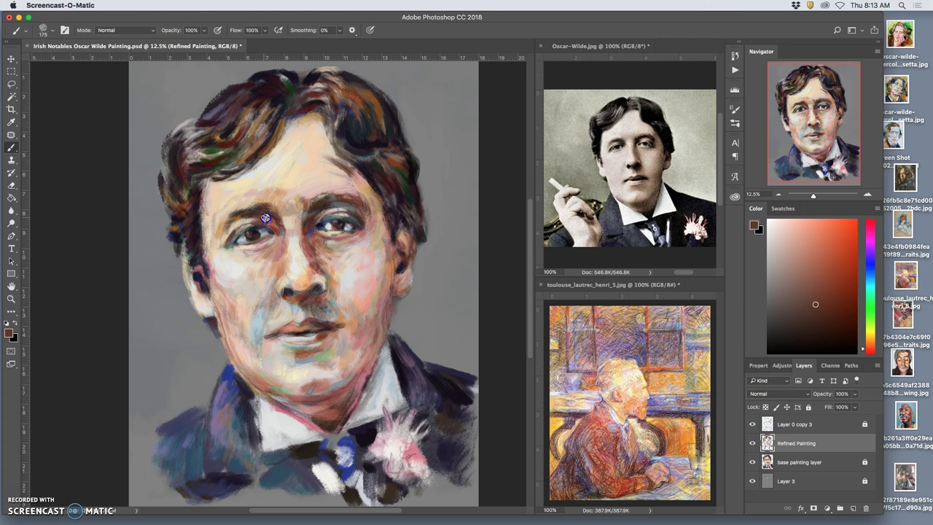
- Touch up the eyebrow with reddish brown and the loose forehead strand and eye area with pale peach
{"action": "left_click", "coordinate": [264, 219]}
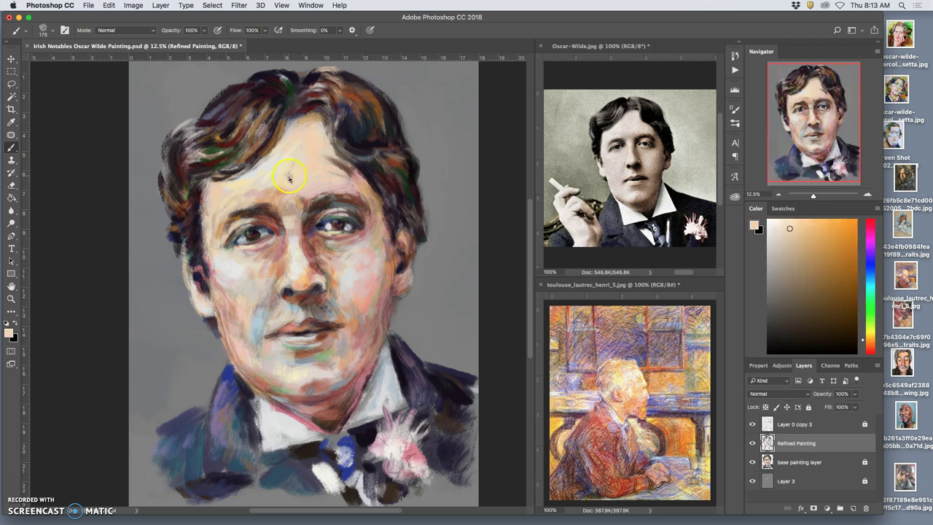
{"action": "left_click", "coordinate": [345, 167]}
{"action": "left_click", "coordinate": [343, 166]}
{"action": "left_click", "coordinate": [340, 225]}
{"action": "left_click", "coordinate": [323, 216]}
{"action": "left_click", "coordinate": [217, 234]}
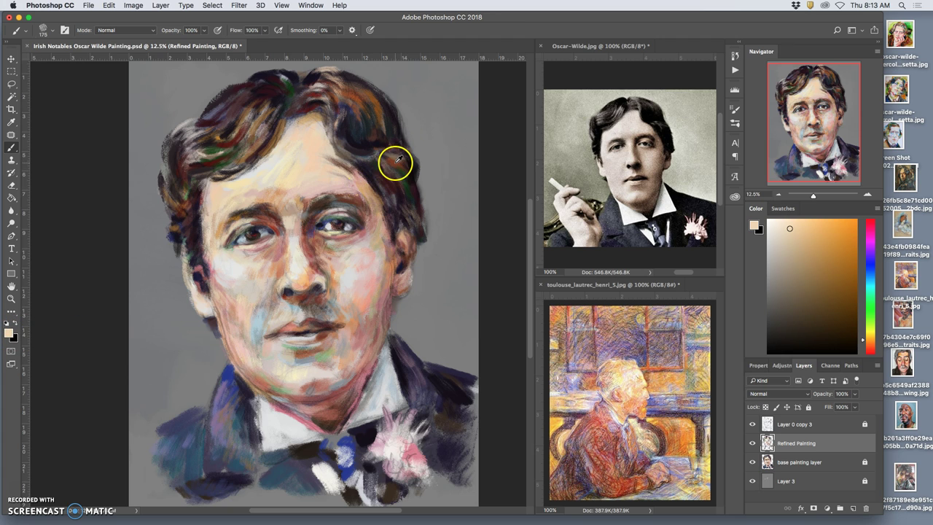
- Sample warm browns from the hair and reinforce the strand running down to the temple on the viewer's right
{"action": "left_click", "coordinate": [363, 175], "text": "alt"}
{"action": "mouse_move", "coordinate": [340, 156]}
{"action": "left_mouse_down"}
{"action": "mouse_move", "coordinate": [398, 147]}
{"action": "mouse_move", "coordinate": [397, 155]}
{"action": "mouse_move", "coordinate": [375, 110]}
{"action": "left_mouse_up"}
{"action": "left_click", "coordinate": [375, 111], "text": "alt"}
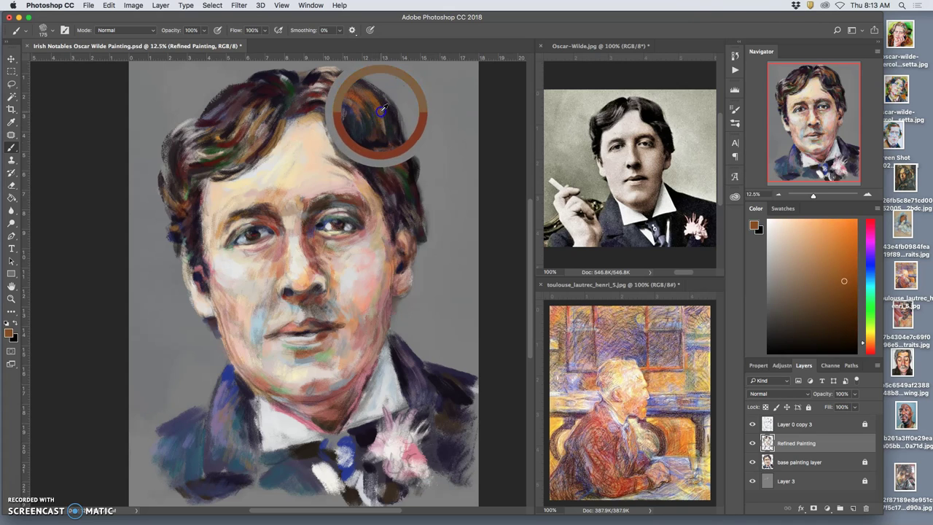
{"action": "mouse_move", "coordinate": [358, 154]}
{"action": "left_mouse_down"}
{"action": "mouse_move", "coordinate": [339, 175]}
{"action": "mouse_move", "coordinate": [344, 170]}
{"action": "mouse_move", "coordinate": [364, 187]}
{"action": "left_mouse_up"}
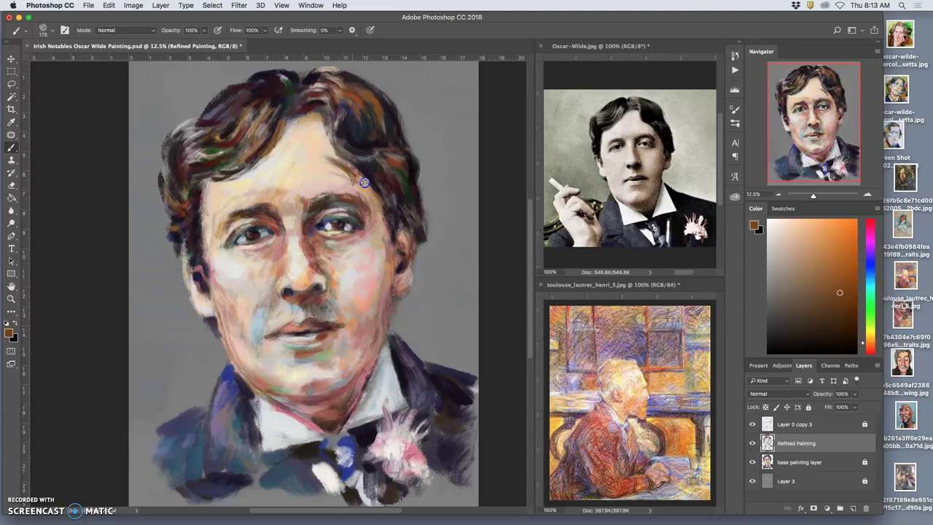
- Sample a light tan skin tone and soften the temple and the forehead above the eyebrow on the viewer's right
{"action": "left_click", "coordinate": [366, 196], "text": "alt"}
{"action": "left_click_drag", "start_coordinate": [353, 171], "coordinate": [364, 191]}
{"action": "mouse_move", "coordinate": [350, 240]}
{"action": "left_mouse_down"}
{"action": "mouse_move", "coordinate": [331, 251]}
{"action": "mouse_move", "coordinate": [318, 226]}
{"action": "mouse_move", "coordinate": [345, 216]}
{"action": "left_mouse_up"}
{"action": "mouse_move", "coordinate": [350, 313]}
{"action": "left_mouse_down"}
{"action": "mouse_move", "coordinate": [327, 352]}
{"action": "mouse_move", "coordinate": [310, 323]}
{"action": "left_mouse_up"}
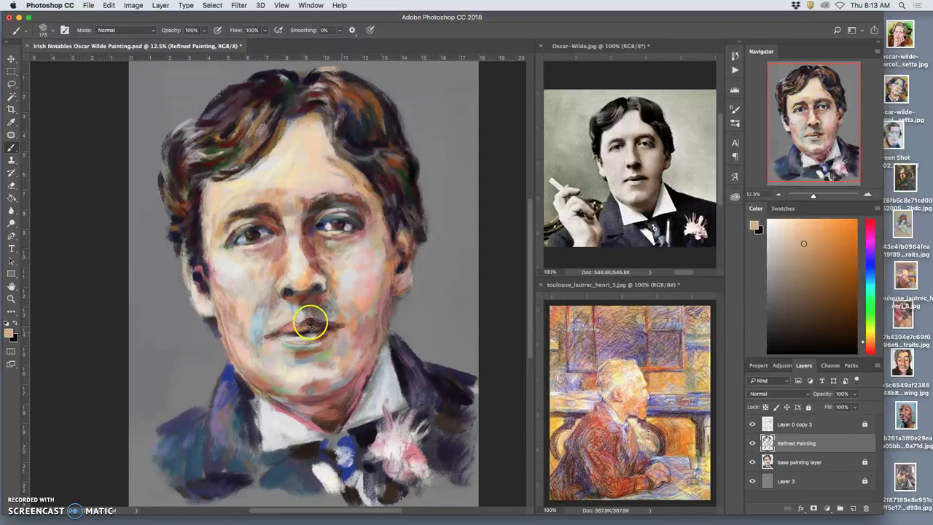
{"action": "left_click_drag", "start_coordinate": [327, 169], "coordinate": [327, 199]}
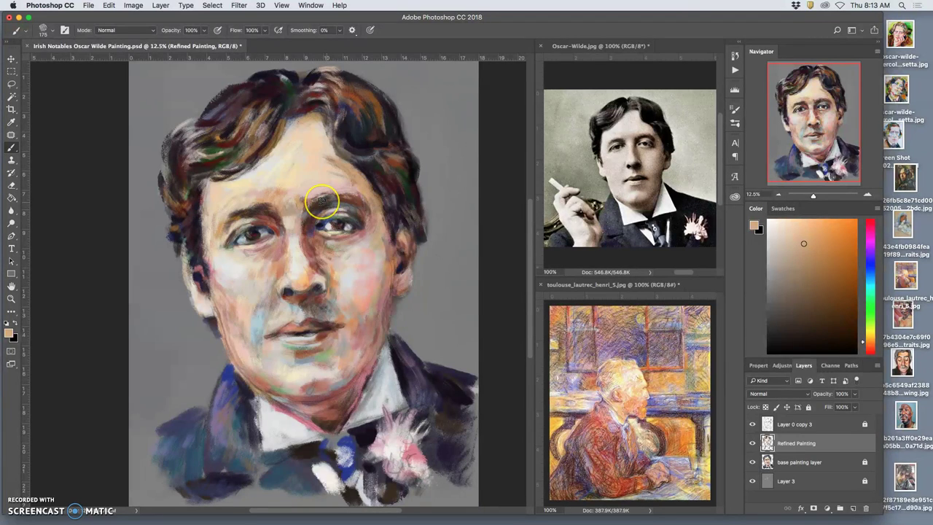
{"action": "left_click_drag", "start_coordinate": [318, 201], "coordinate": [332, 185]}
- View the painting at 100% and examine the brush texture across the nose, cheek, ear, forehead and hair
{"action": "left_click", "coordinate": [283, 6]}
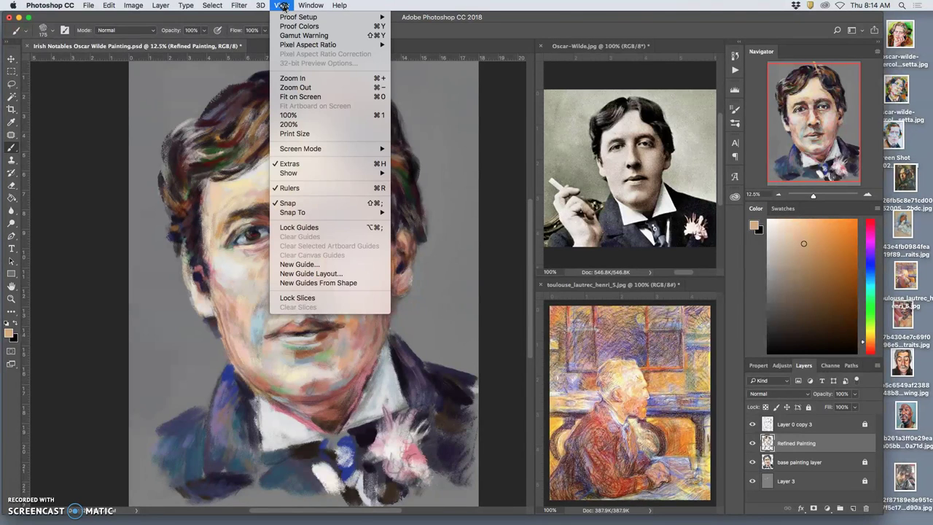
{"action": "left_click", "coordinate": [223, 65]}
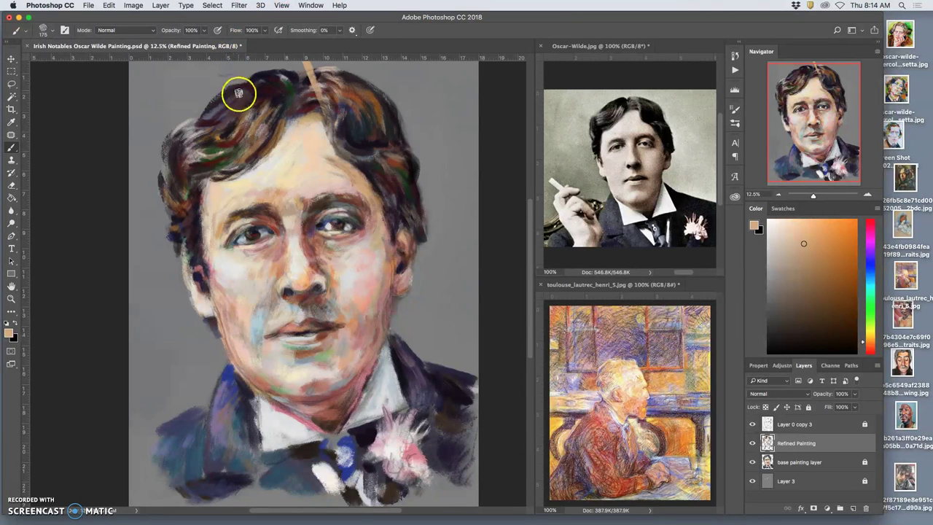
{"action": "left_click", "coordinate": [283, 5]}
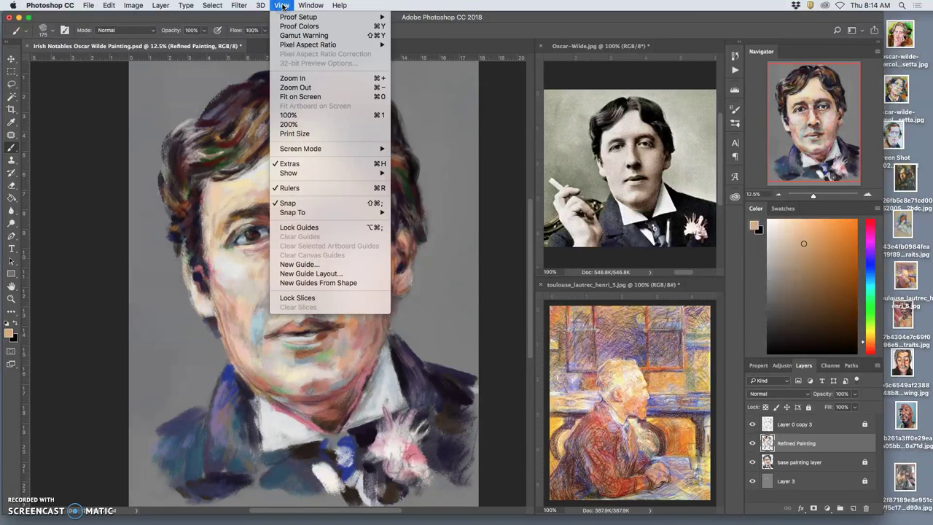
{"action": "left_click", "coordinate": [300, 117]}
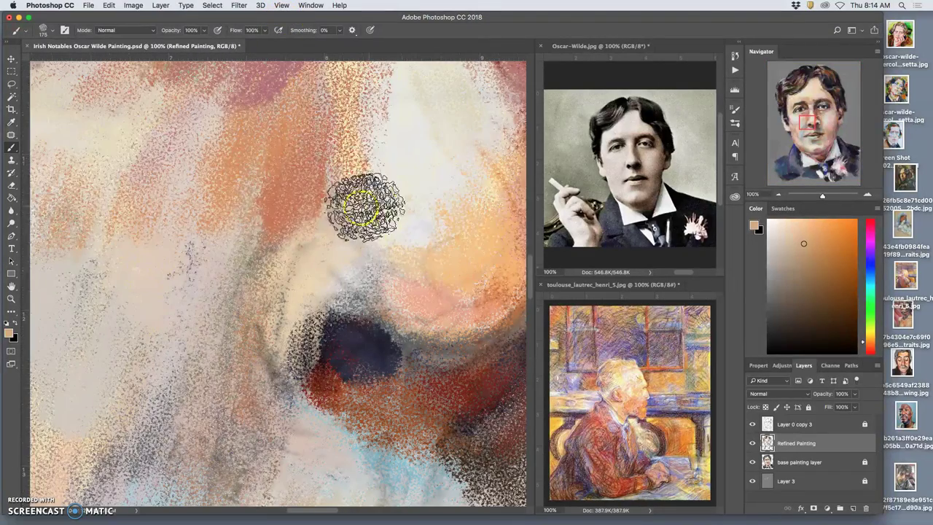
{"action": "scroll", "coordinate": [292, 223], "scroll_direction": "left", "scroll_amount": 10}
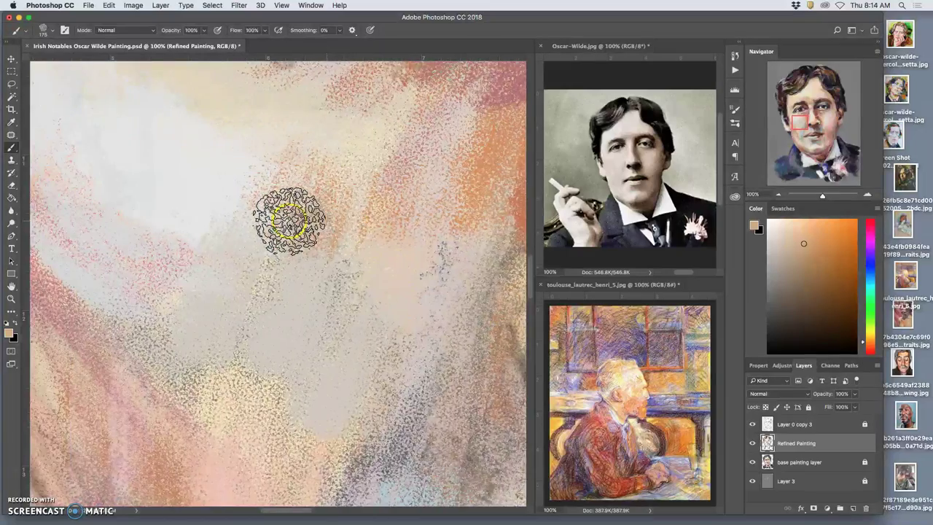
{"action": "scroll", "coordinate": [286, 220], "scroll_direction": "left", "scroll_amount": 5}
{"action": "scroll", "coordinate": [286, 221], "scroll_direction": "left", "scroll_amount": 4}
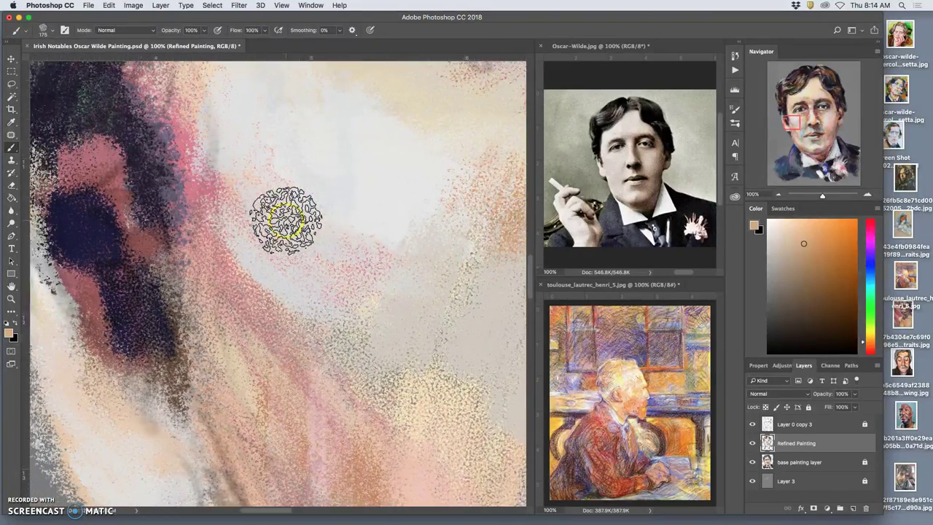
{"action": "scroll", "coordinate": [286, 221], "scroll_direction": "up", "scroll_amount": 10}
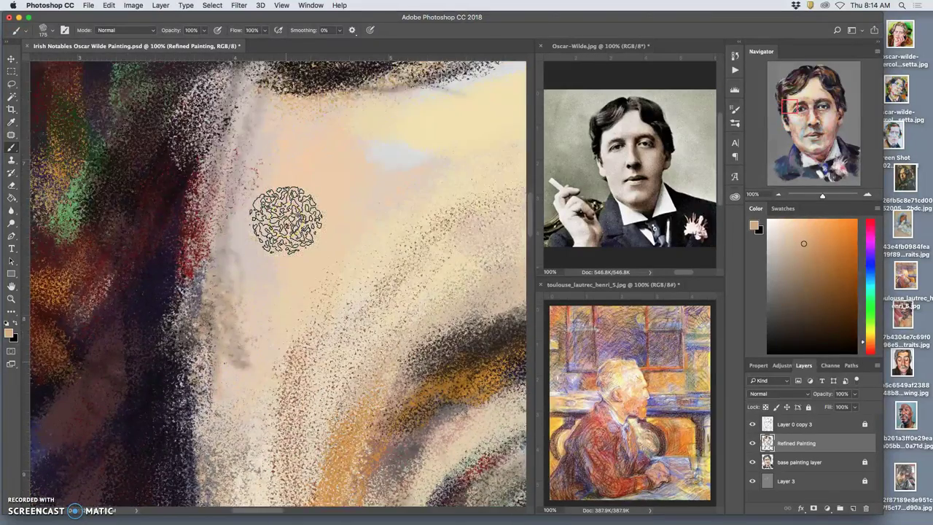
{"action": "scroll", "coordinate": [286, 220], "scroll_direction": "up", "scroll_amount": 10}
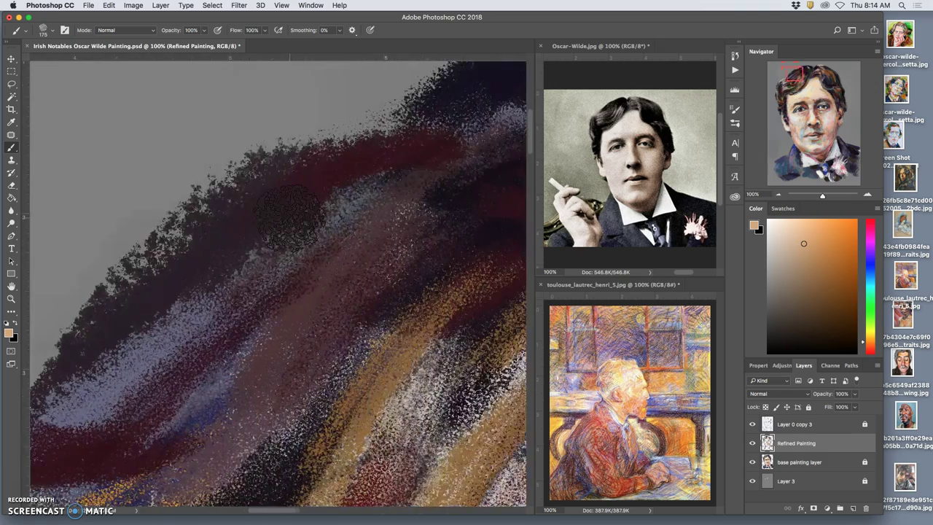
{"action": "scroll", "coordinate": [289, 216], "scroll_direction": "down", "scroll_amount": 10}
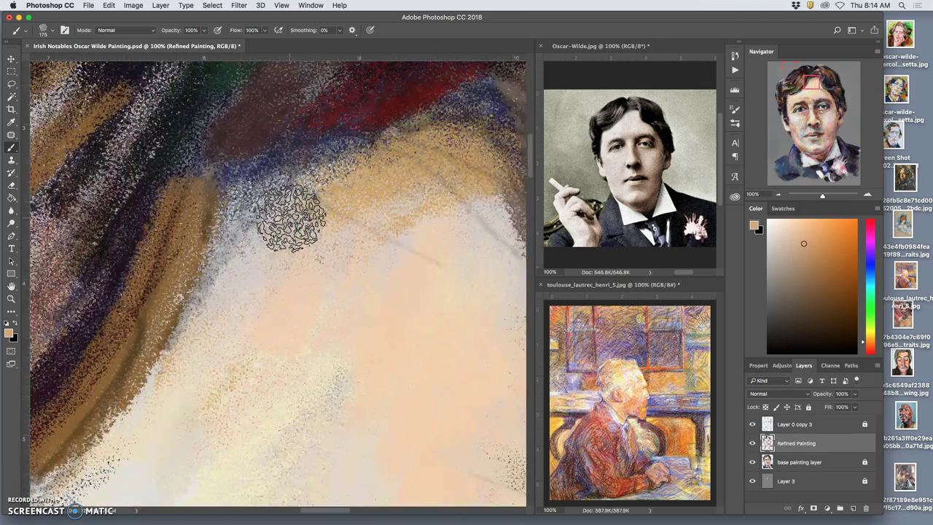
{"action": "scroll", "coordinate": [289, 219], "scroll_direction": "left", "scroll_amount": 3}
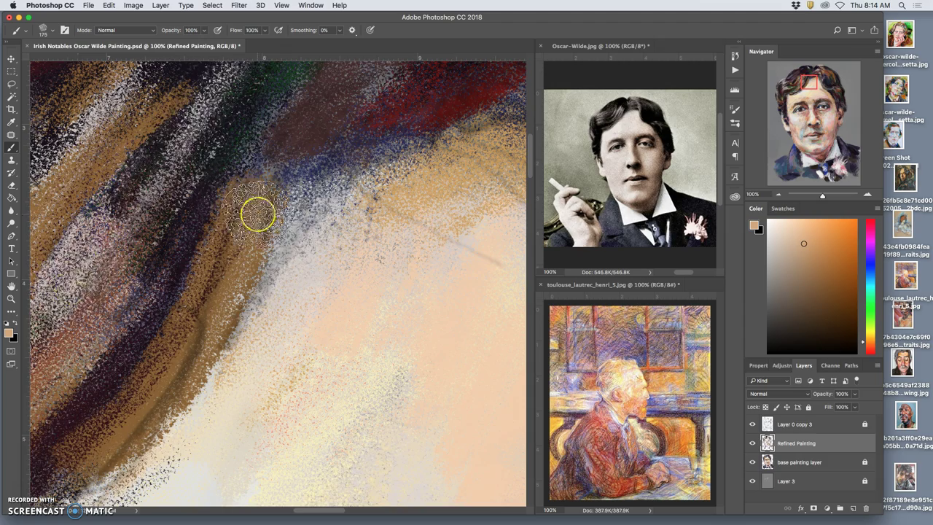
{"action": "scroll", "coordinate": [257, 213], "scroll_direction": "left", "scroll_amount": 5}
{"action": "scroll", "coordinate": [272, 209], "scroll_direction": "left", "scroll_amount": 12}
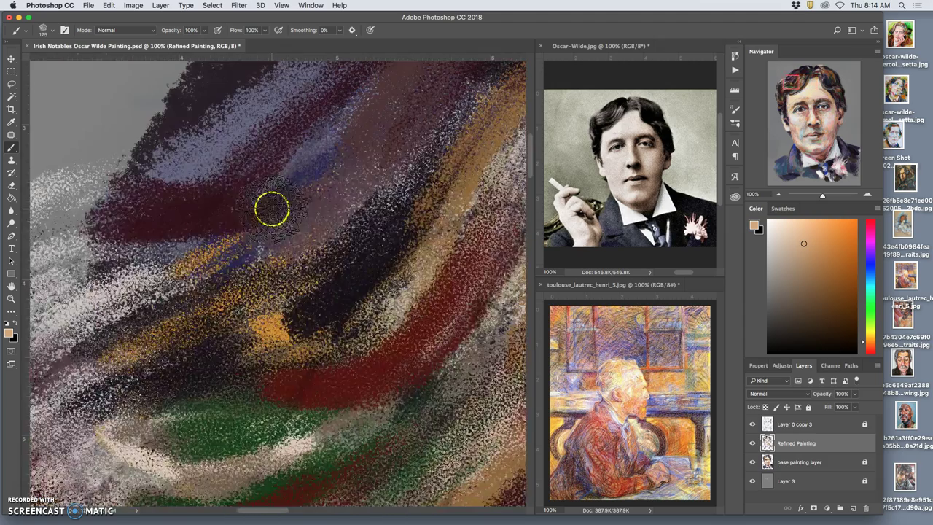
- Examine the hair and forehead strokes at 66.7% and 50%, and fit the whole portrait on screen
{"action": "key", "text": "super+minus"}
{"action": "scroll", "coordinate": [348, 213], "scroll_direction": "right", "scroll_amount": 4}
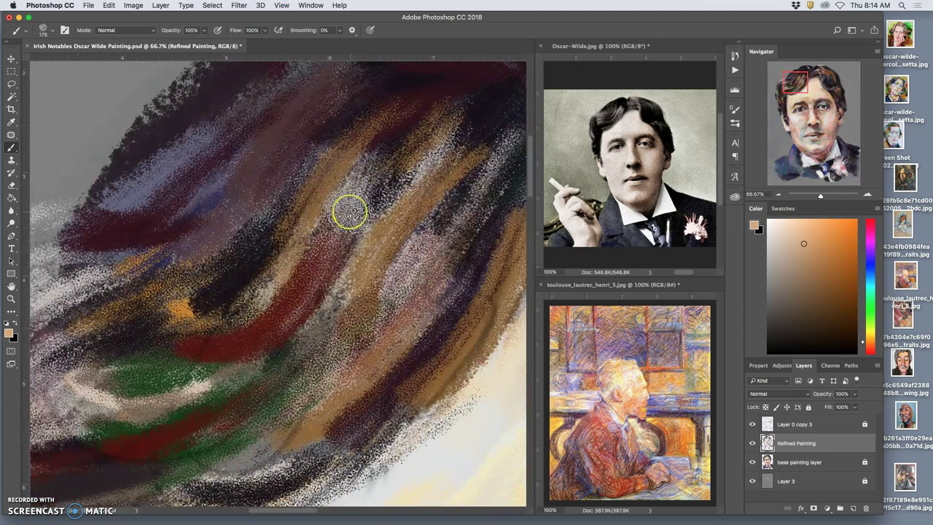
{"action": "key", "text": "super+minus"}
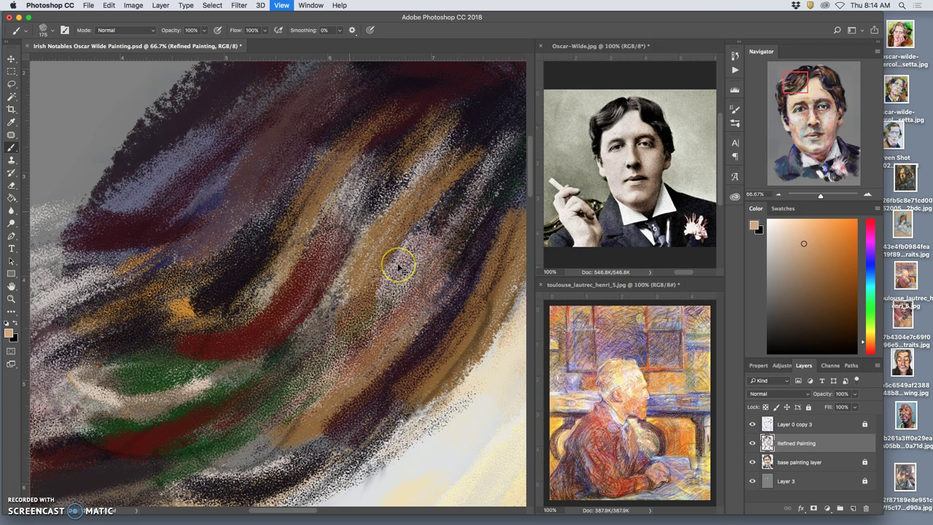
{"action": "key", "text": "super+minus"}
{"action": "scroll", "coordinate": [396, 266], "scroll_direction": "down", "scroll_amount": 10}
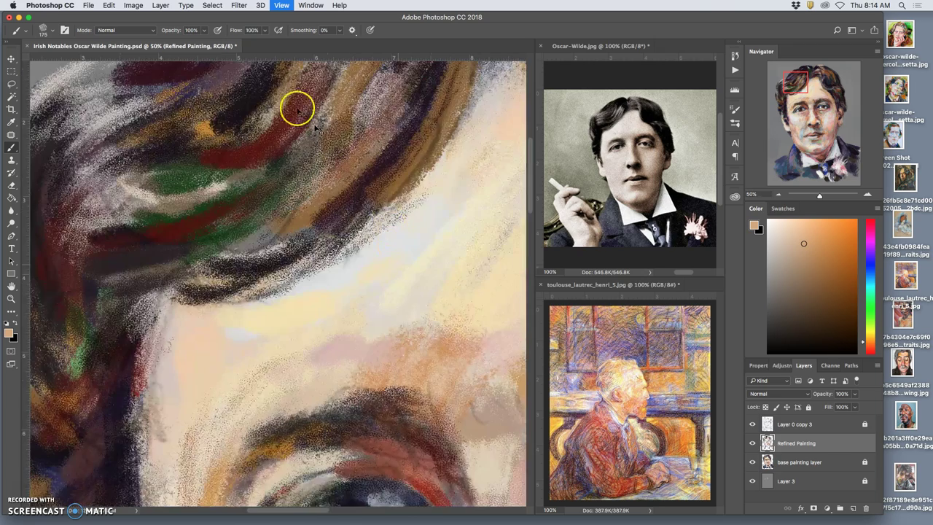
{"action": "key", "text": "super+0"}
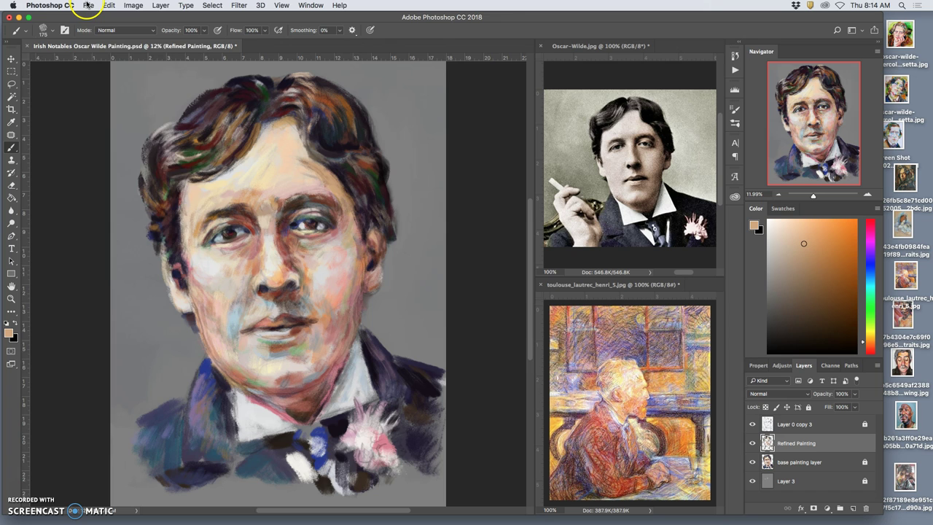
- Save the Oscar Wilde painting document
{"action": "left_click", "coordinate": [88, 5]}
{"action": "left_click", "coordinate": [116, 94]}
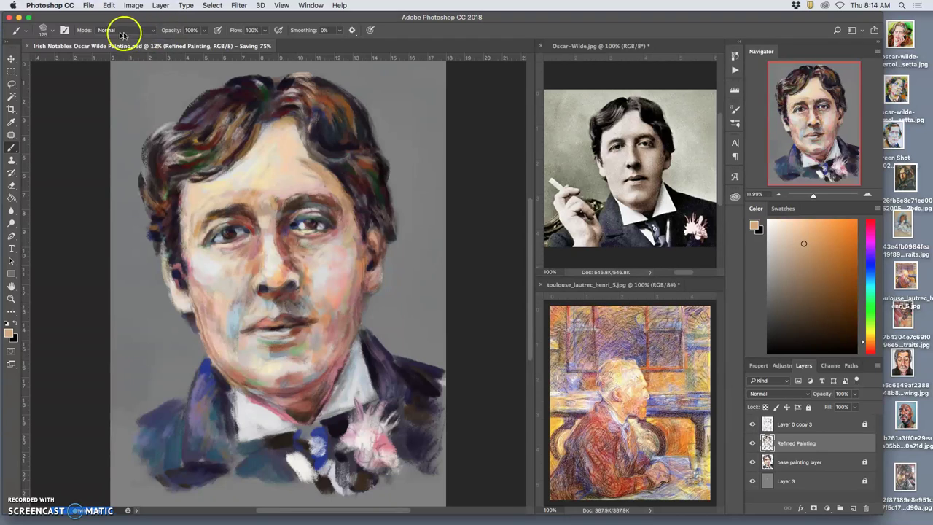
{"action": "left_click", "coordinate": [35, 6]}
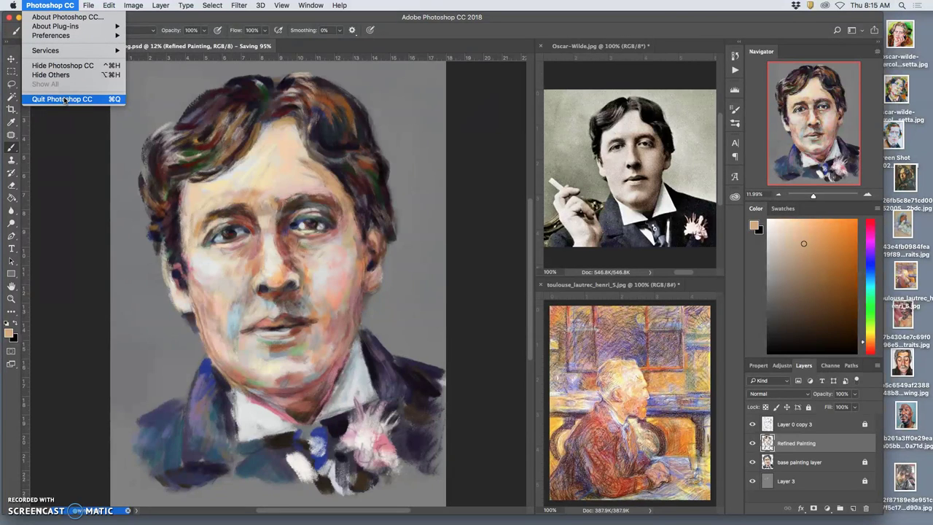
- Compare the painting stages by toggling the visibility of the Refined Painting and base painting layers, leaving both shown
{"action": "left_click", "coordinate": [752, 442]}
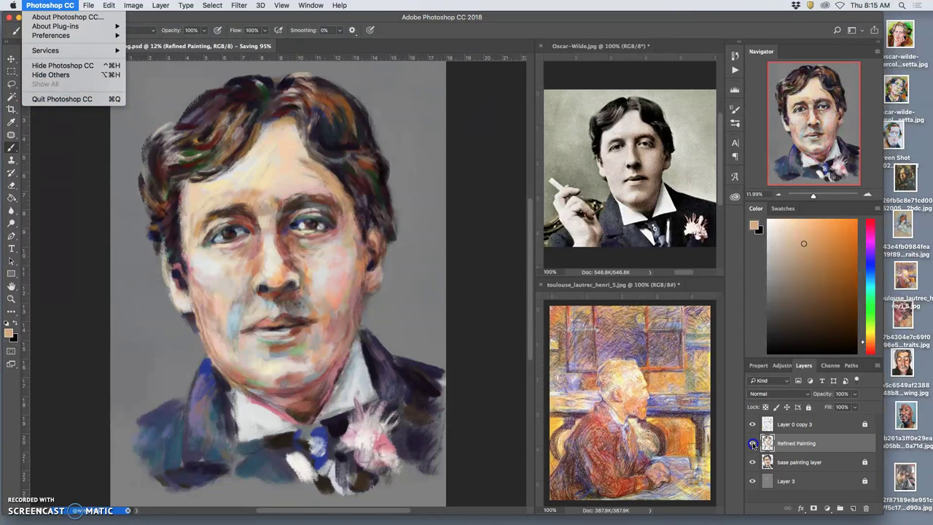
{"action": "left_click", "coordinate": [752, 444]}
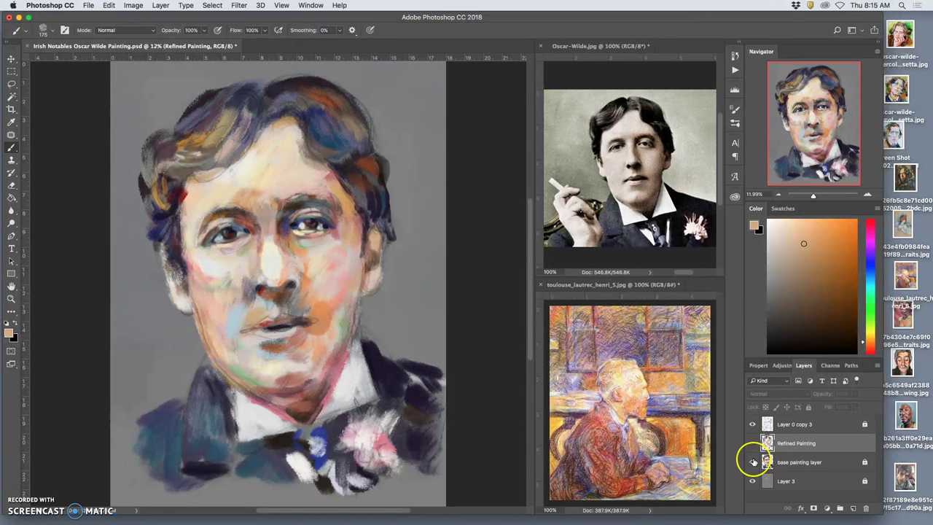
{"action": "left_click", "coordinate": [753, 462]}
{"action": "left_click", "coordinate": [752, 462]}
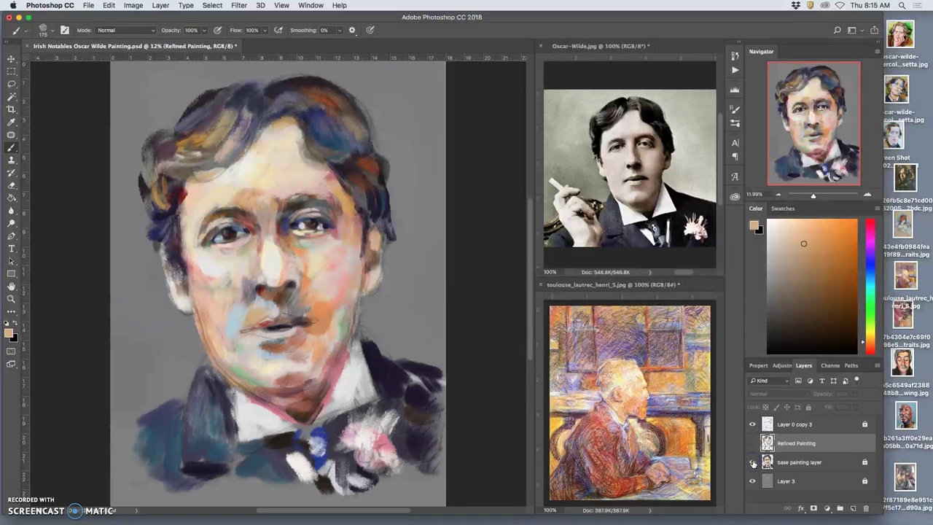
{"action": "left_click", "coordinate": [753, 443]}
{"action": "left_click", "coordinate": [753, 443]}
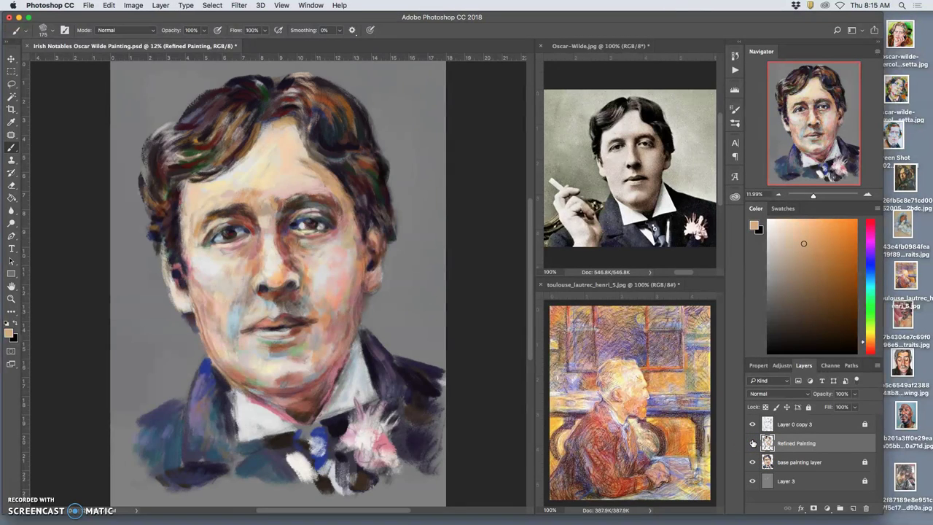
- Toggle the visibility of Layer 0 copy 3 several times to compare the portrait with and without it, leaving it shown
{"action": "left_click", "coordinate": [754, 427]}
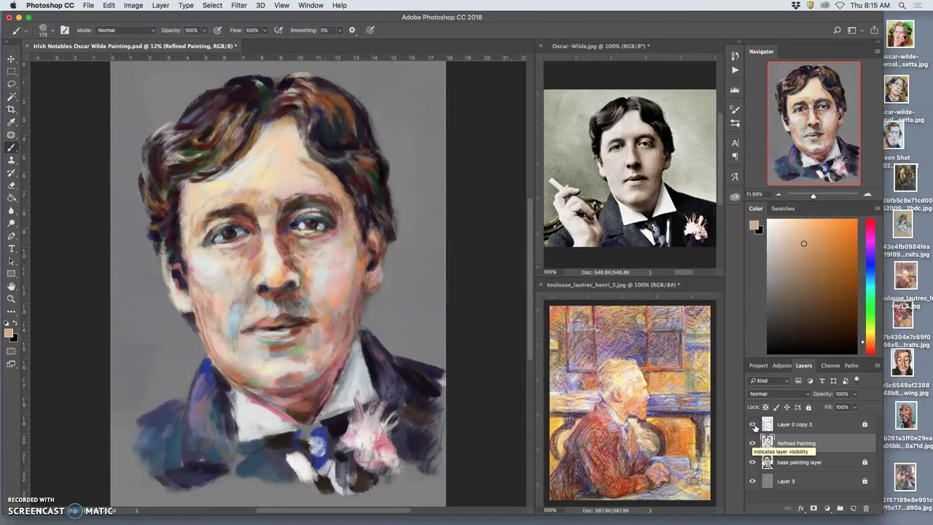
{"action": "left_click", "coordinate": [754, 426]}
{"action": "left_click", "coordinate": [753, 426]}
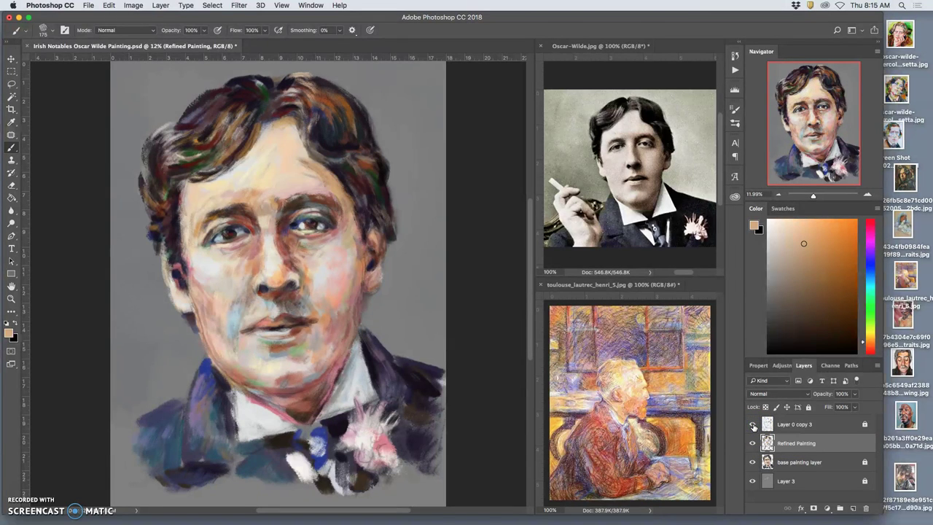
{"action": "left_click", "coordinate": [753, 425]}
{"action": "left_click", "coordinate": [753, 425]}
- Quit Photoshop and save the changes to the open documents, using JPEG quality 10 (Maximum) for the Toulouse-Lautrec image
{"action": "left_click", "coordinate": [48, 5]}
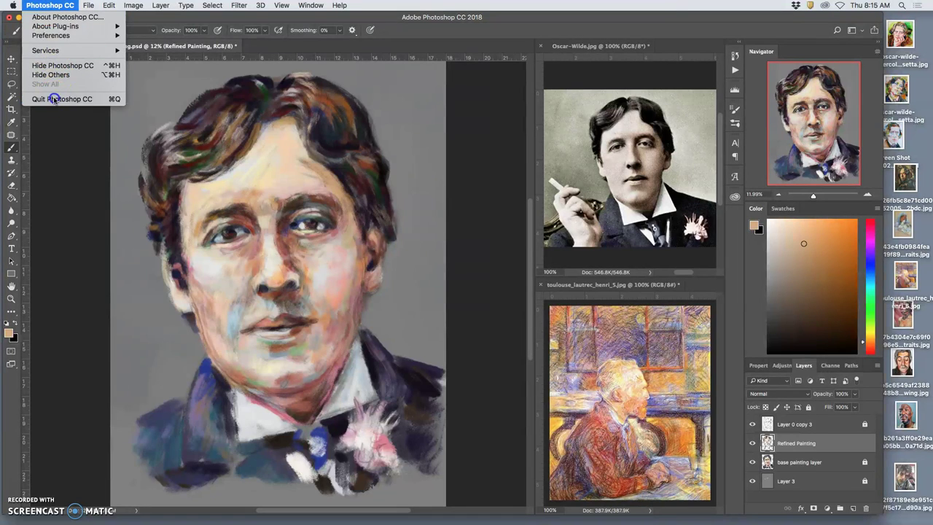
{"action": "left_click", "coordinate": [149, 111]}
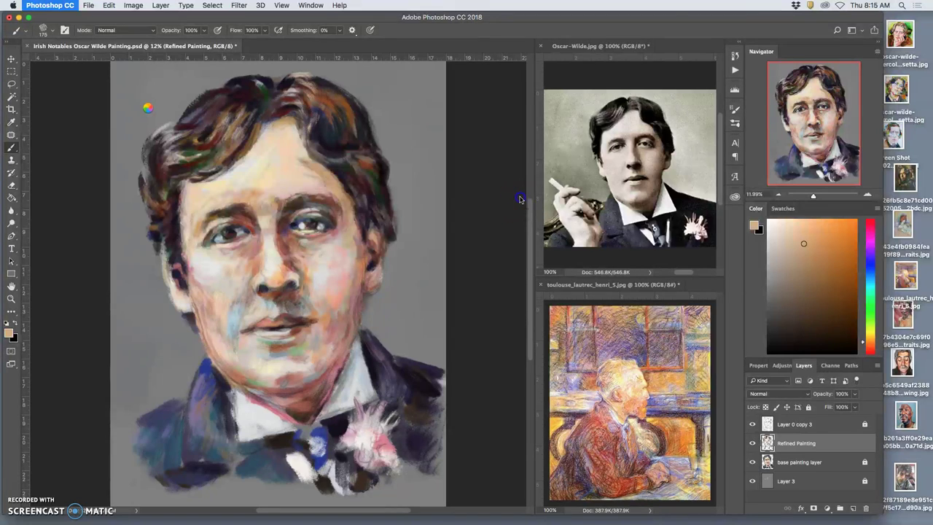
{"action": "key", "text": "super+q"}
{"action": "left_click", "coordinate": [544, 181]}
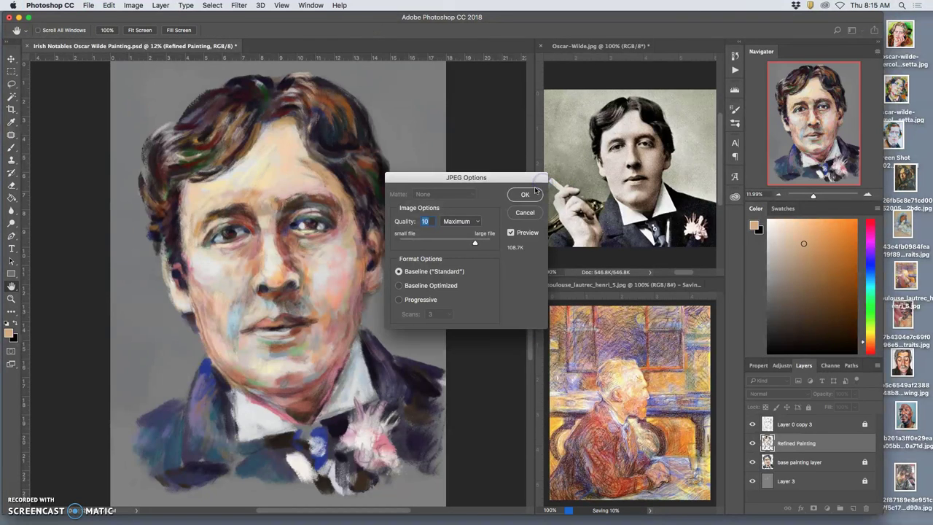
{"action": "left_click", "coordinate": [522, 196]}
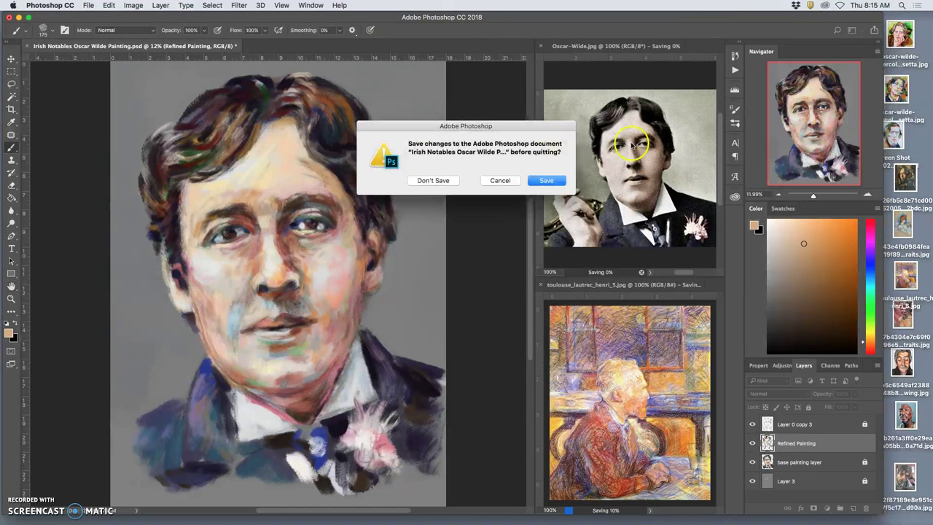
{"action": "left_click", "coordinate": [547, 181]}
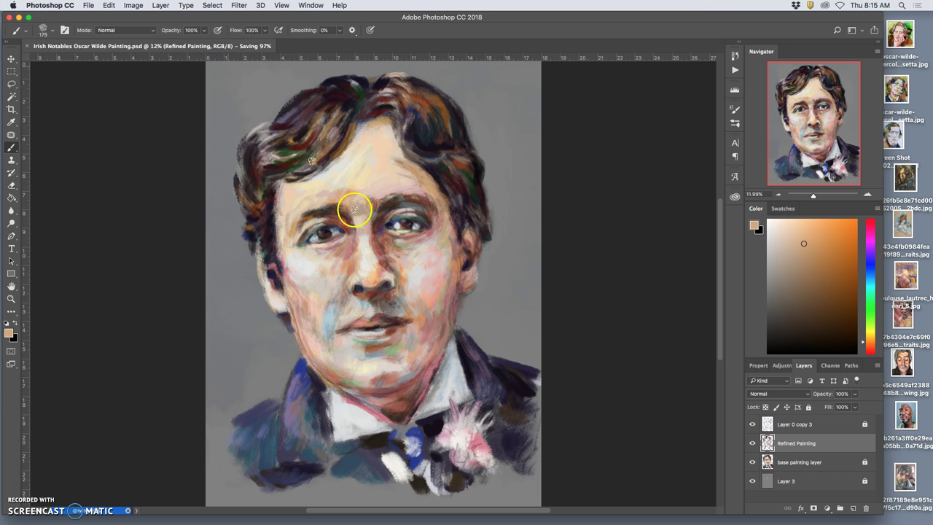
- Switch to Finder and move the Assignment #9 folder window away from the image files on the desktop
{"action": "mouse_move", "coordinate": [608, 522]}
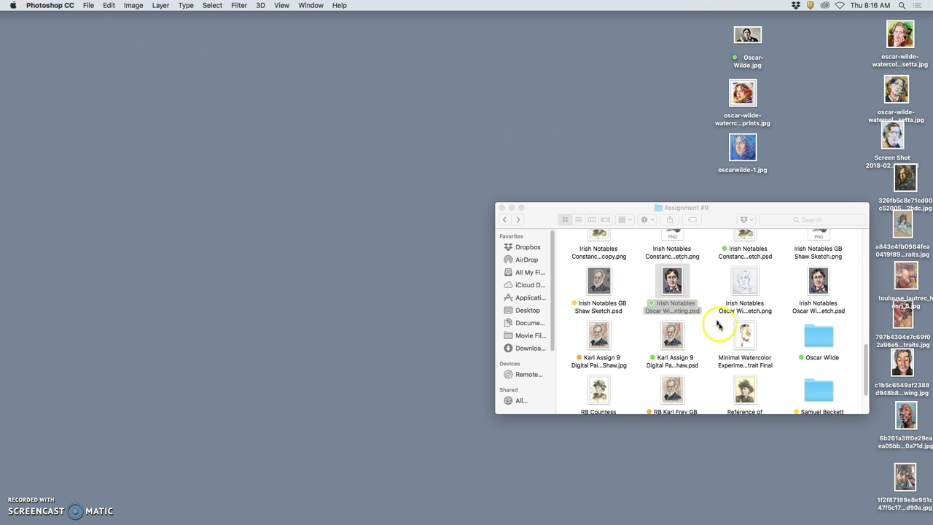
{"action": "left_click", "coordinate": [717, 292]}
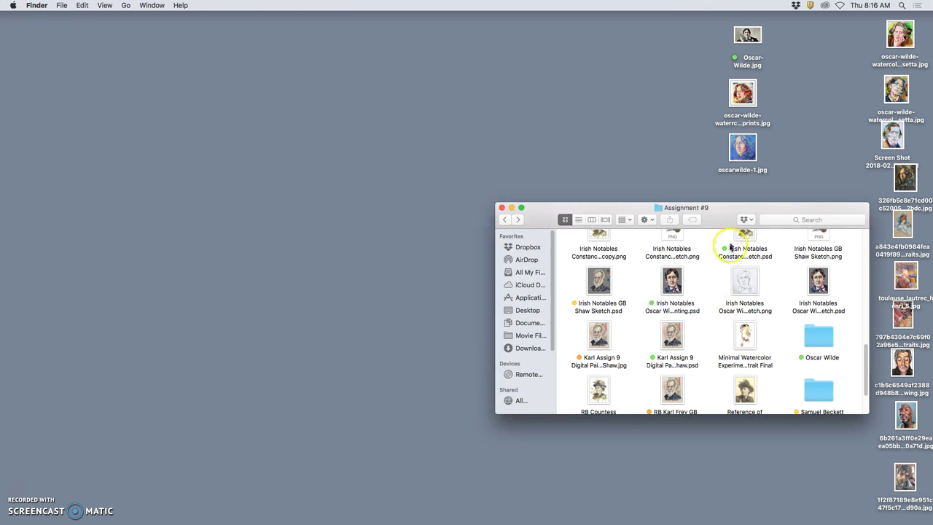
{"action": "left_click_drag", "start_coordinate": [753, 206], "coordinate": [686, 201]}
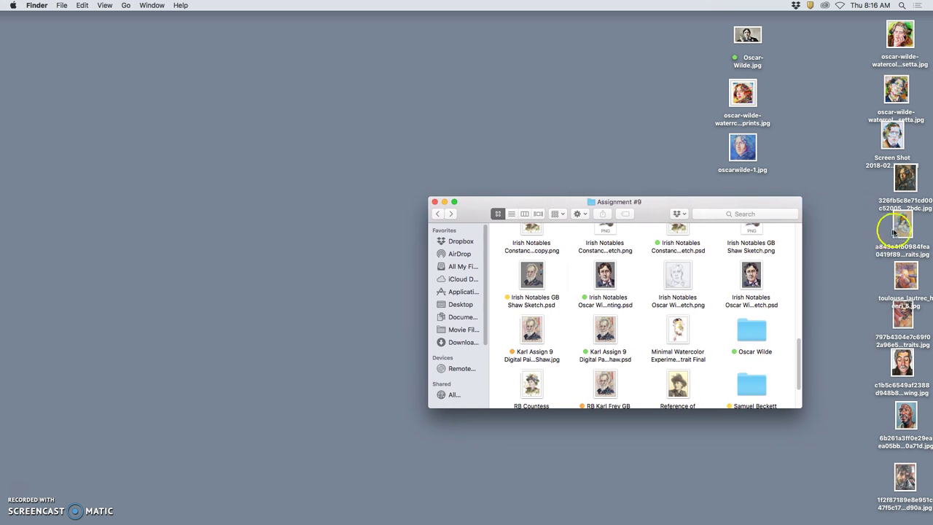
- Open Irish Notables Oscar Wilde Painting.psd from the Assignment #9 folder in Adobe Photoshop CC 2018
{"action": "left_click", "coordinate": [612, 275]}
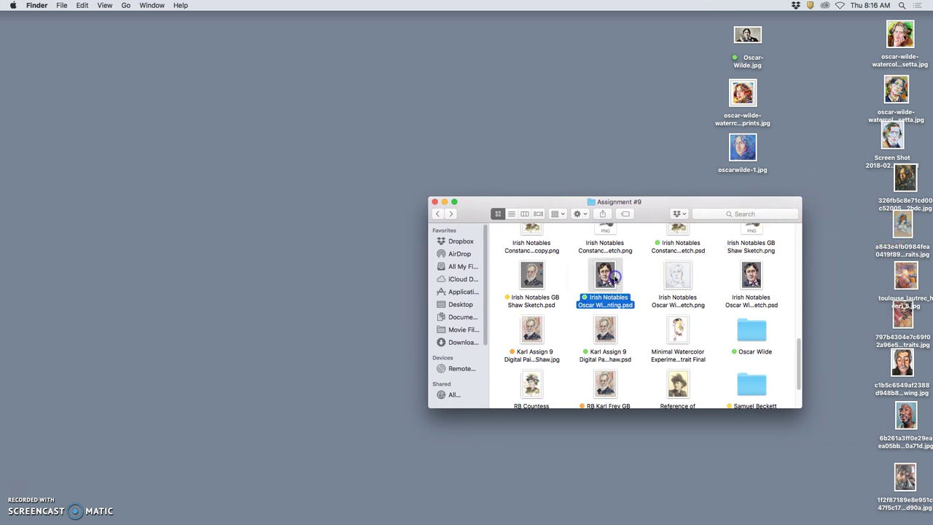
{"action": "left_click", "coordinate": [753, 34]}
{"action": "left_click_drag", "start_coordinate": [904, 235], "coordinate": [603, 277]}
{"action": "right_click", "coordinate": [605, 277]}
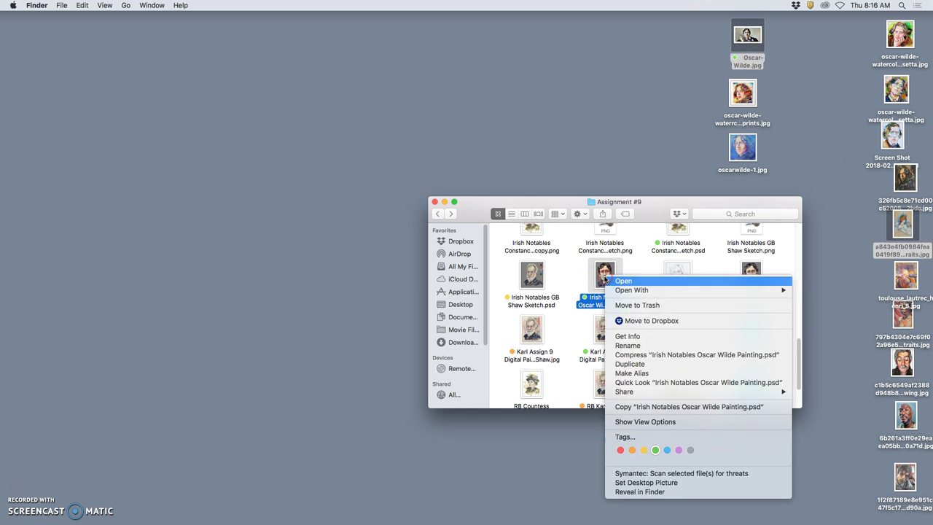
{"action": "mouse_move", "coordinate": [618, 289]}
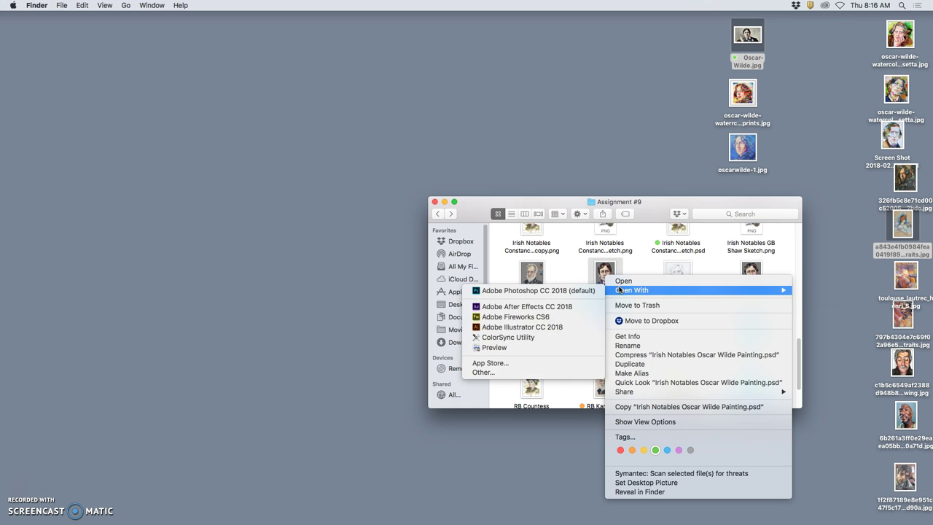
{"action": "left_click", "coordinate": [562, 289]}
{"action": "left_click", "coordinate": [625, 299]}
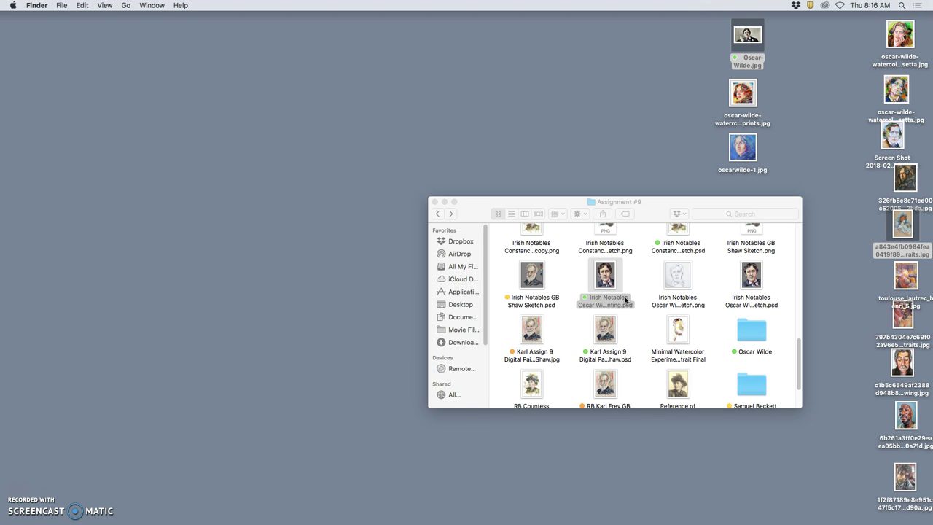
- View the desktop portrait image whose file name starts with 1f2f87189e8e951c in Preview, and close it
{"action": "left_click", "coordinate": [901, 482]}
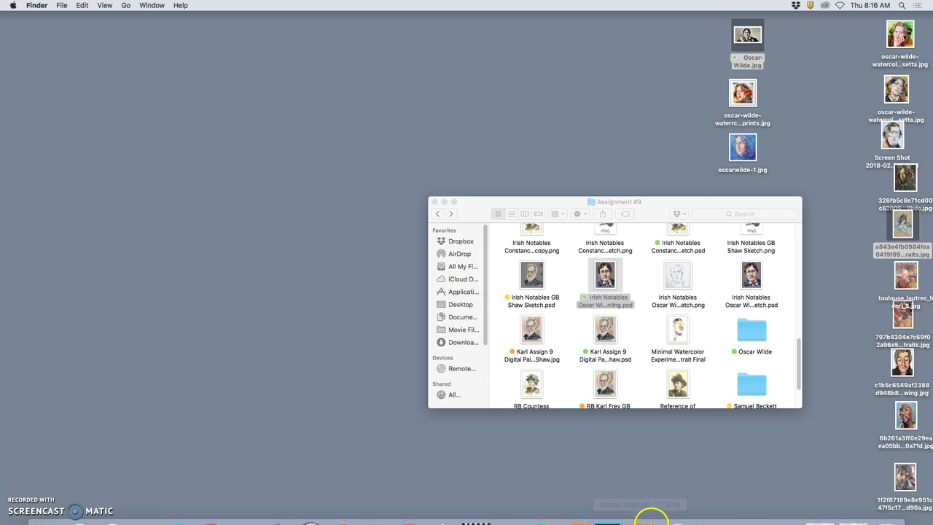
{"action": "left_click", "coordinate": [911, 478]}
{"action": "double_click", "coordinate": [910, 478]}
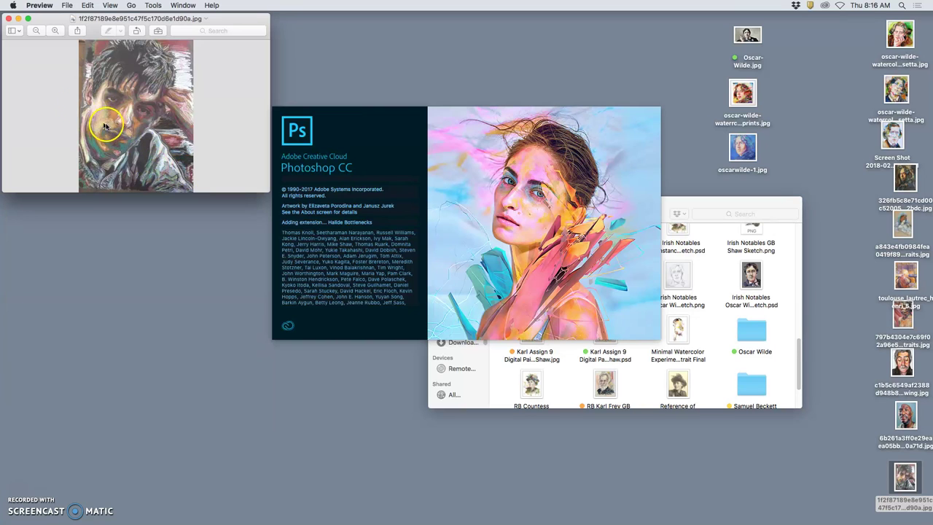
{"action": "left_click", "coordinate": [8, 18]}
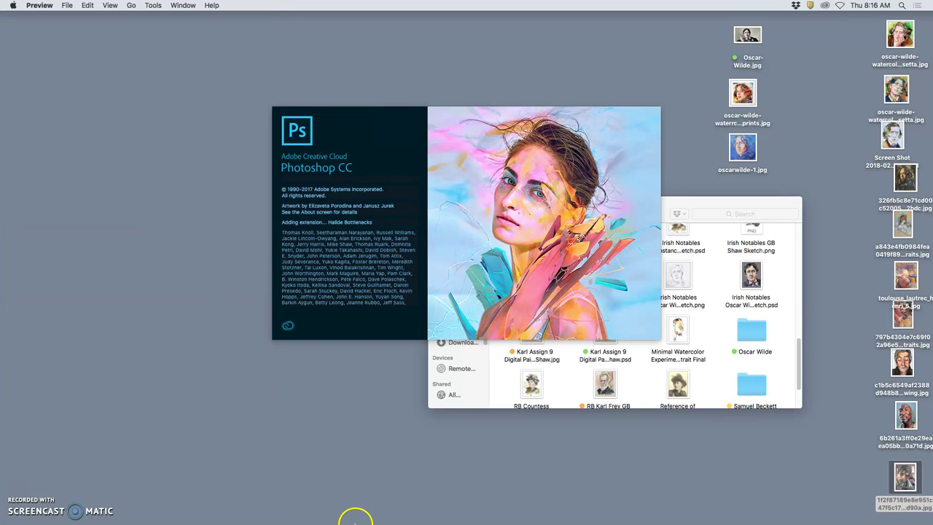
{"action": "mouse_move", "coordinate": [310, 505]}
{"action": "right_click", "coordinate": [245, 504]}
{"action": "left_click", "coordinate": [248, 469]}
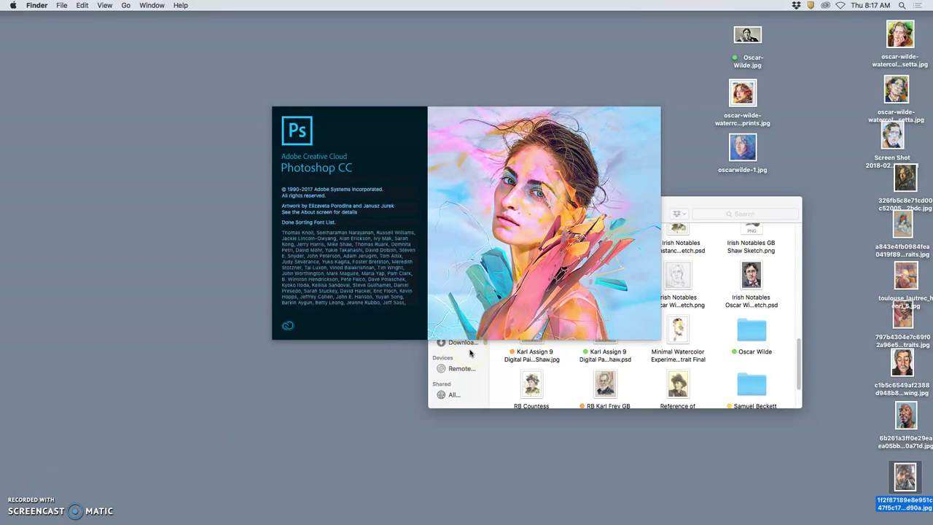
- Open the GB Shaw digital painting JPG and RB Countess Constance Markievicz Portrait.png from the Assignment #9 folder in Preview
{"action": "left_click", "coordinate": [634, 386]}
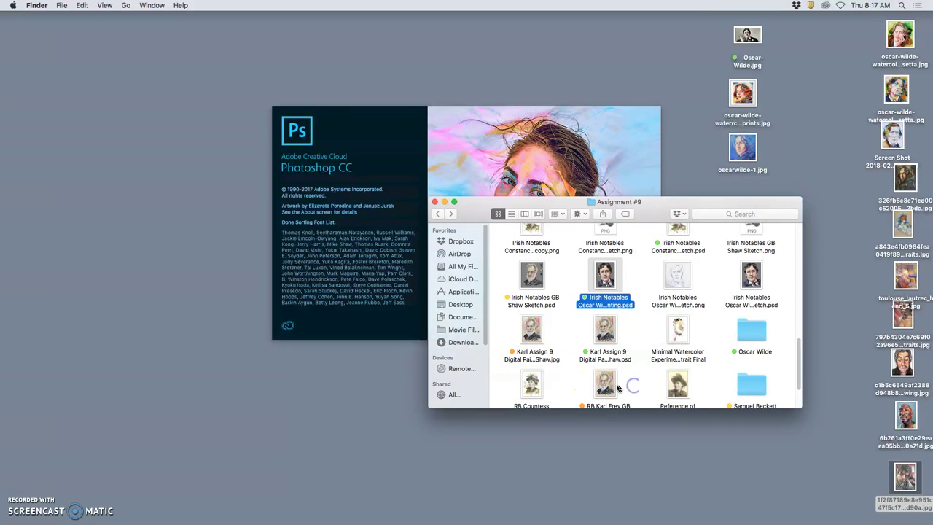
{"action": "left_click", "coordinate": [526, 339]}
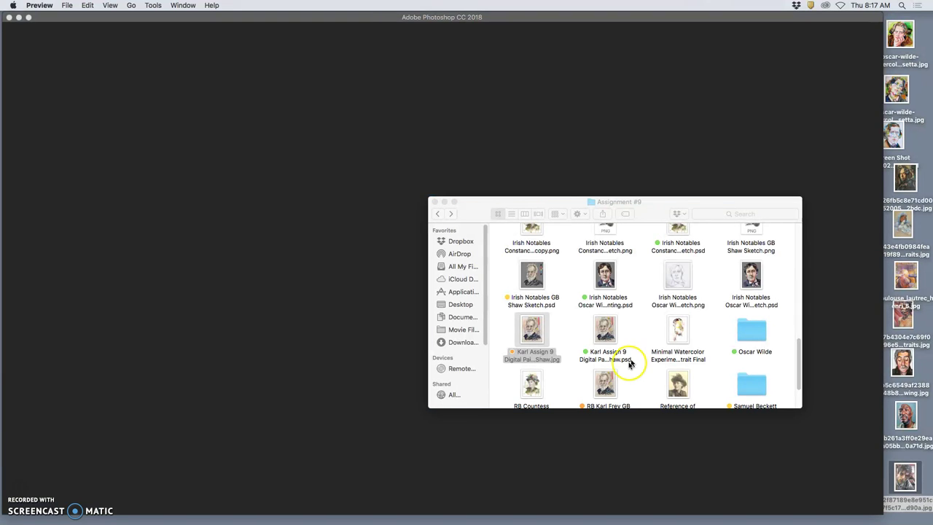
{"action": "scroll", "coordinate": [605, 359], "scroll_direction": "down", "scroll_amount": 2}
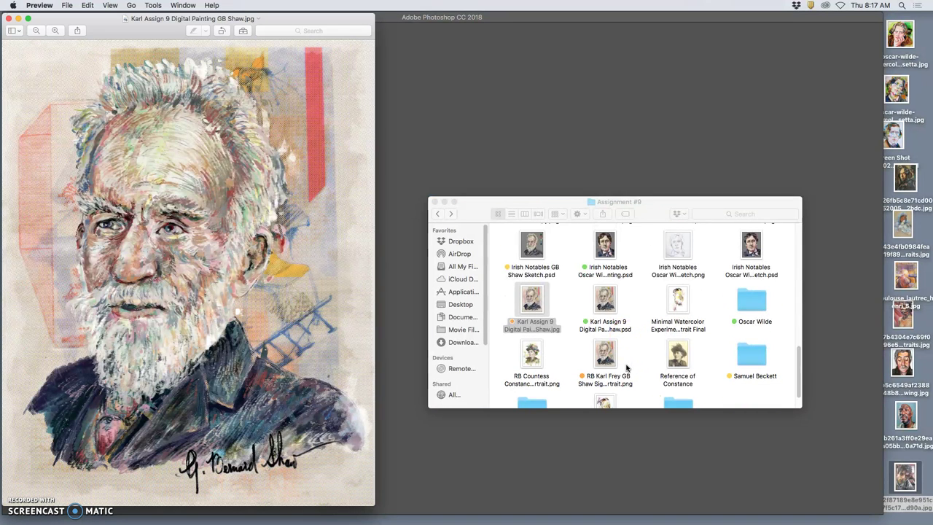
{"action": "double_click", "coordinate": [545, 359]}
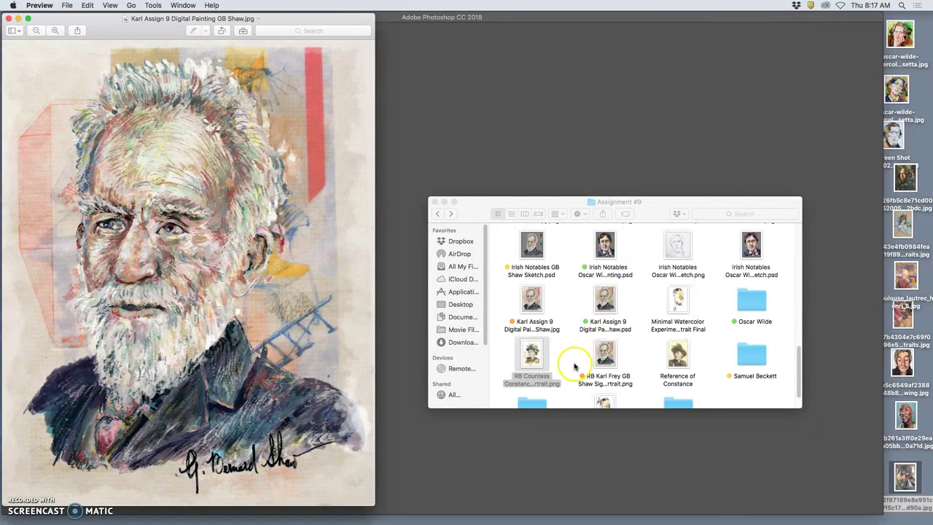
{"action": "scroll", "coordinate": [596, 365], "scroll_direction": "up", "scroll_amount": 2}
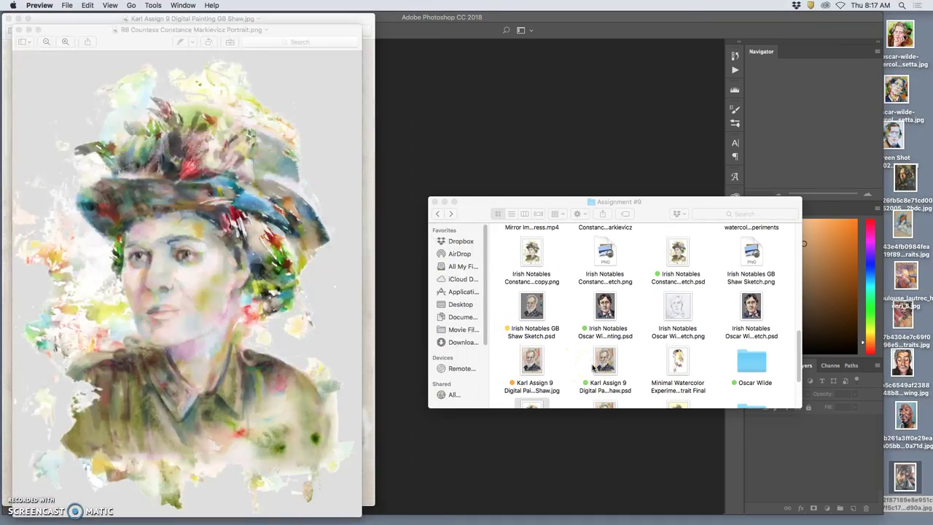
{"action": "left_click", "coordinate": [554, 342]}
- Spread the overlapping windows apart to view the Countess Markievicz and GB Shaw portraits, close both images and reposition the Photoshop window
{"action": "left_click_drag", "start_coordinate": [133, 20], "coordinate": [290, 22]}
{"action": "left_click", "coordinate": [112, 32]}
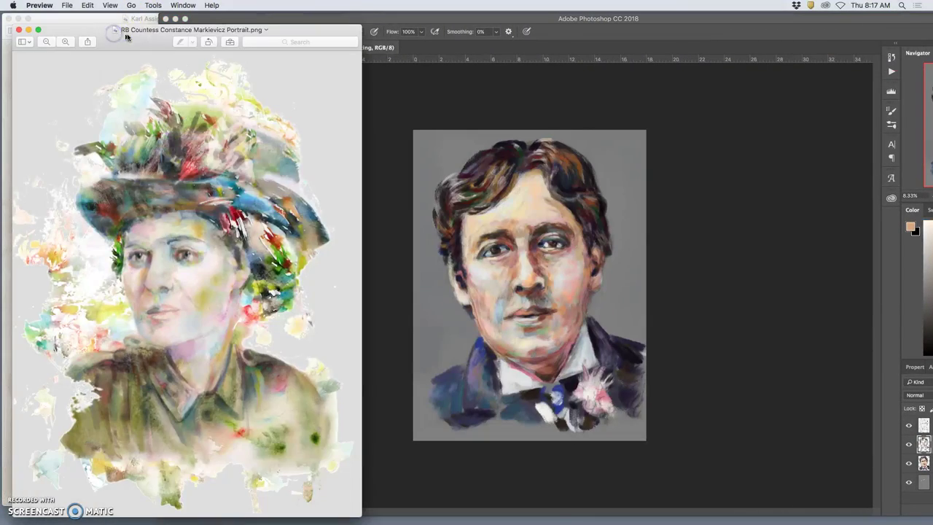
{"action": "left_click_drag", "start_coordinate": [126, 35], "coordinate": [320, 35]}
{"action": "left_click", "coordinate": [128, 59]}
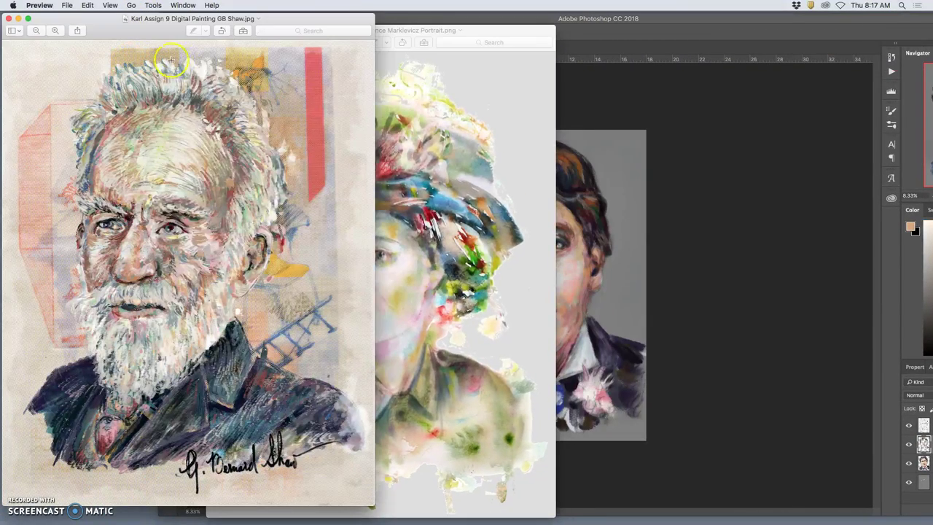
{"action": "left_click", "coordinate": [8, 19]}
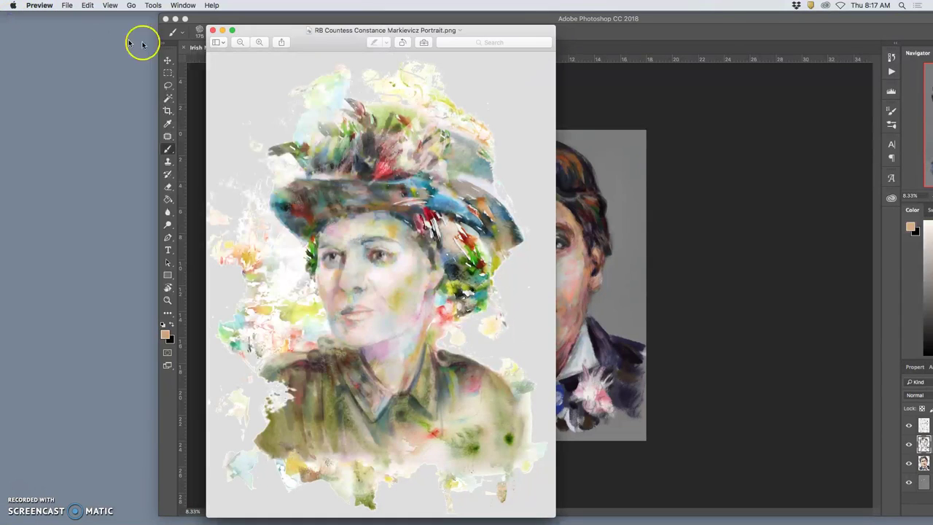
{"action": "left_click", "coordinate": [214, 30]}
{"action": "left_click_drag", "start_coordinate": [365, 21], "coordinate": [185, 3]}
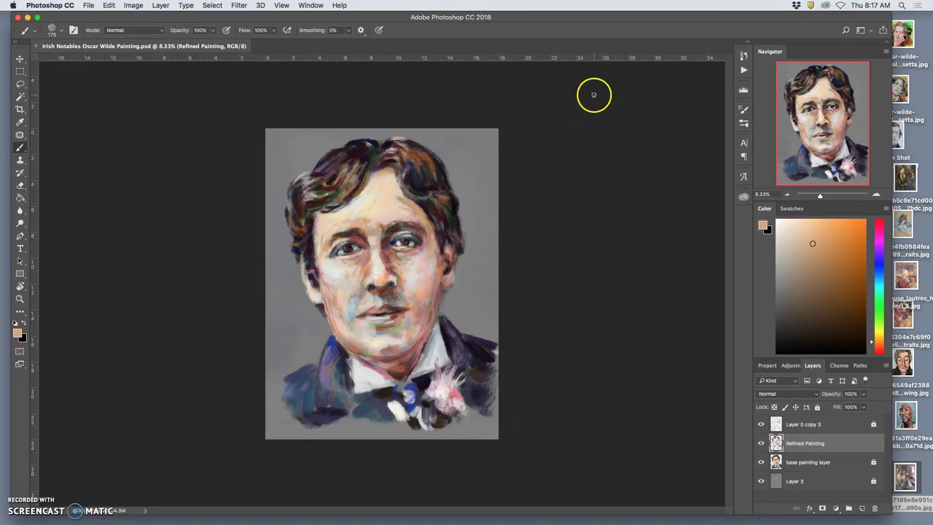
- Reveal the desktop and open Oscar-Wilde.jpg together with the Toulouse-Lautrec pastel portrait of a red-haired woman in Adobe Photoshop CC 2018
{"action": "key", "text": "F11"}
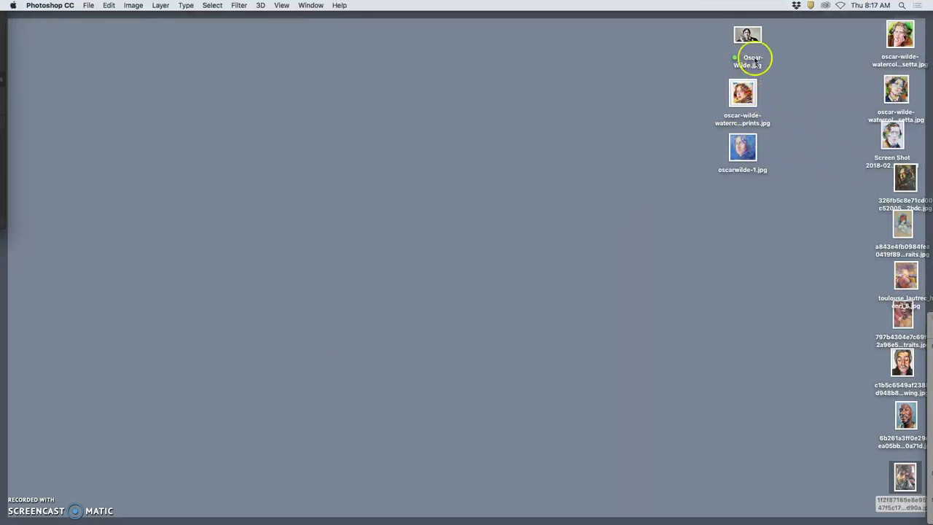
{"action": "left_click", "coordinate": [754, 62]}
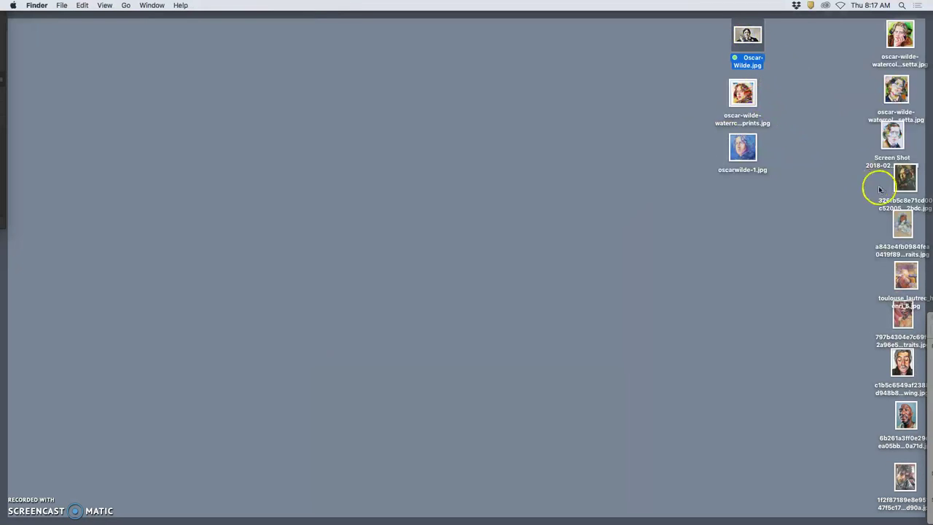
{"action": "left_click", "coordinate": [906, 234], "text": "super"}
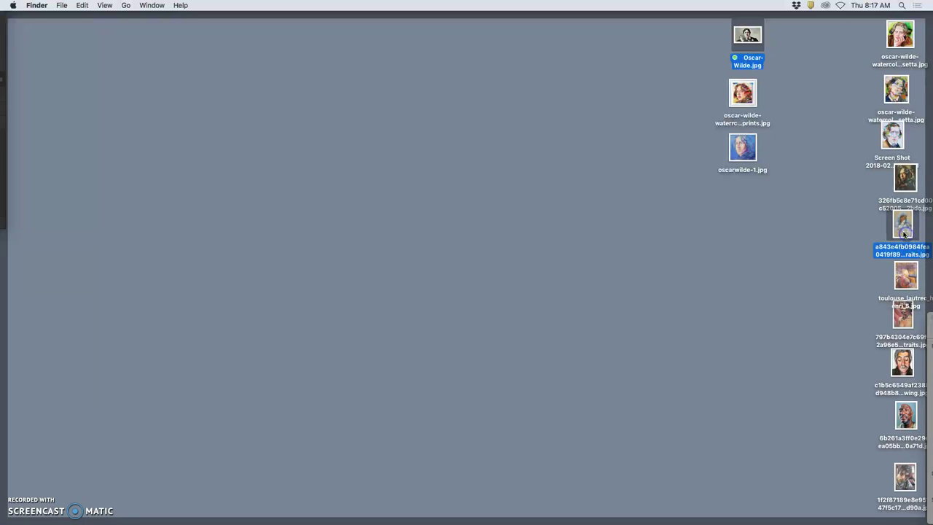
{"action": "right_click", "coordinate": [904, 233]}
{"action": "mouse_move", "coordinate": [835, 262]}
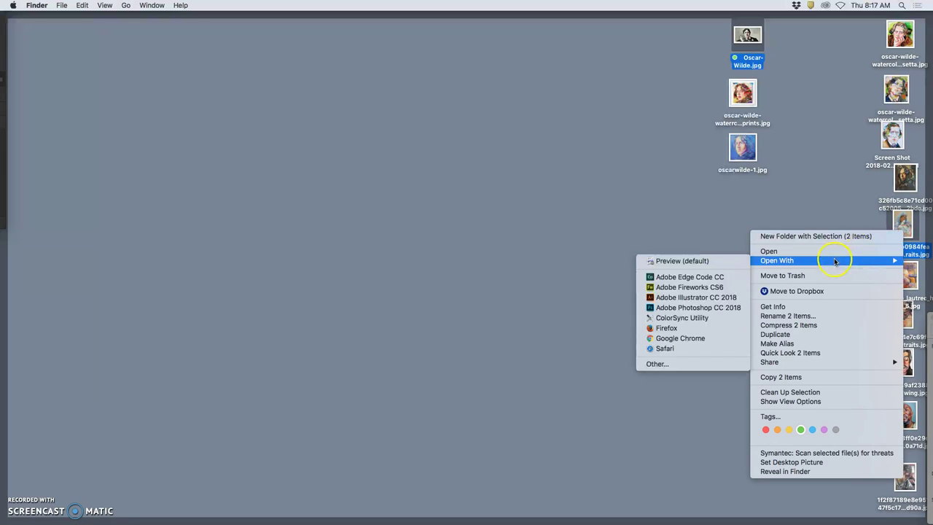
{"action": "left_click", "coordinate": [729, 307]}
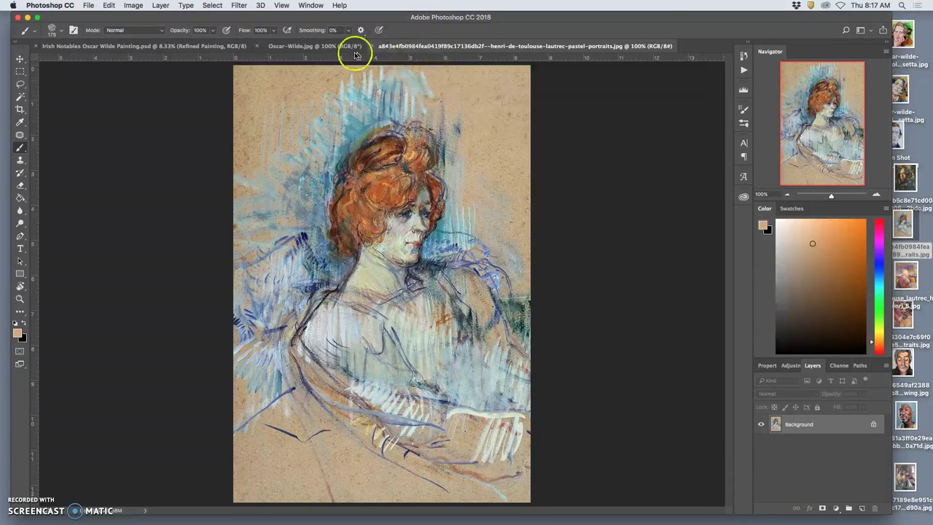
- Make the Oscar Wilde painting the active document and arrange the three open documents in the 3-up Stacked layout
{"action": "left_click", "coordinate": [202, 48]}
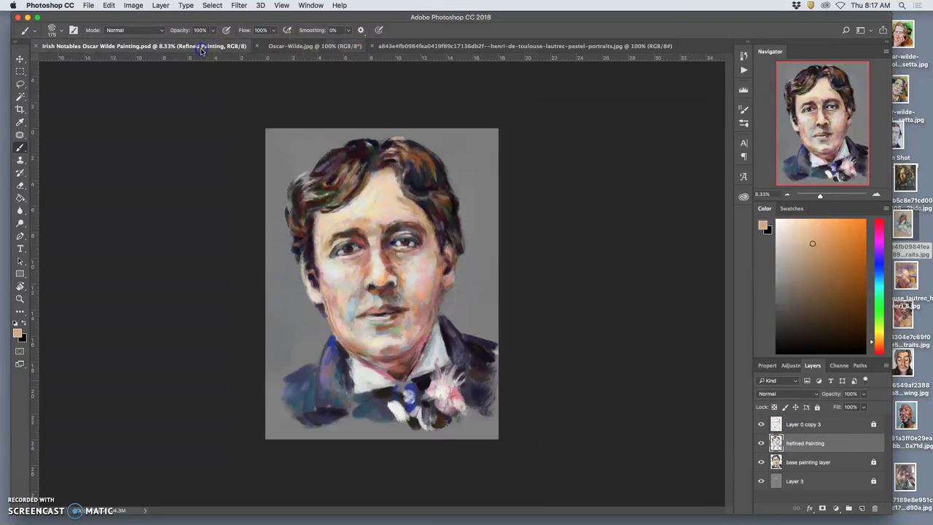
{"action": "left_click", "coordinate": [310, 6]}
{"action": "mouse_move", "coordinate": [328, 16]}
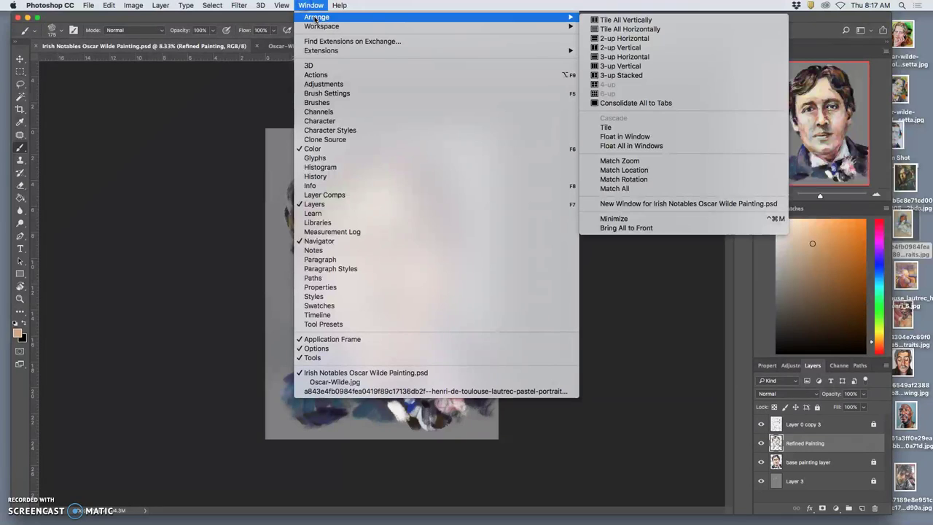
{"action": "left_click", "coordinate": [620, 67]}
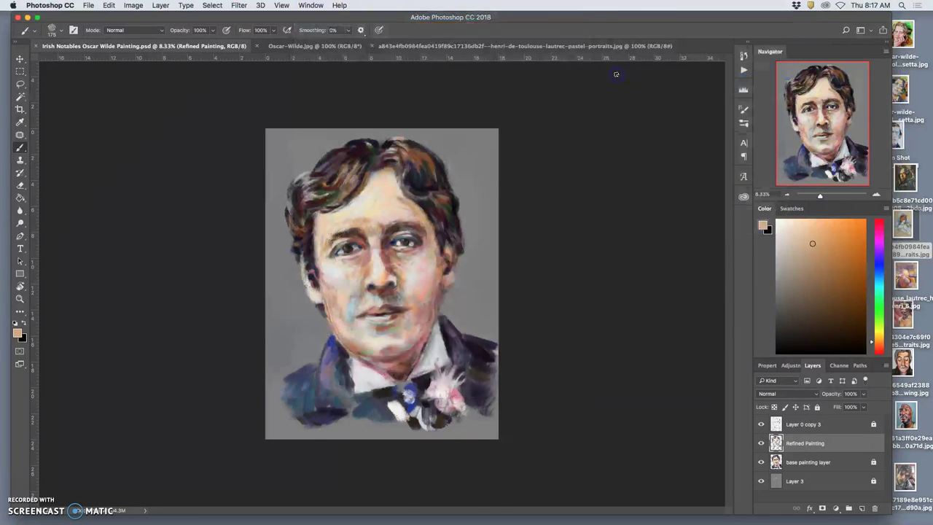
- Zoom the Oscar Wilde painting to 12.5% and the Toulouse-Lautrec pastel reference to 50% within their panes
{"action": "left_click_drag", "start_coordinate": [382, 174], "coordinate": [497, 167]}
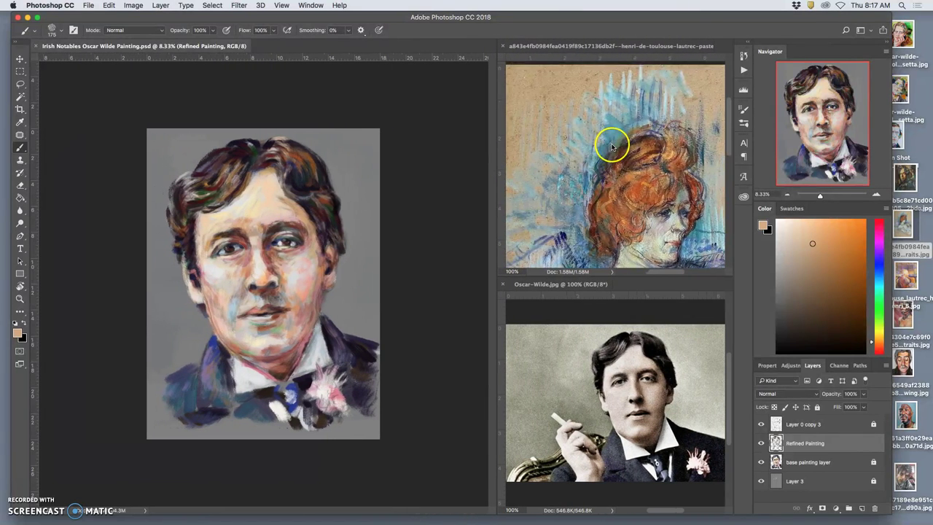
{"action": "key", "text": "super+minus"}
{"action": "key", "text": "super+plus"}
{"action": "left_click", "coordinate": [606, 49]}
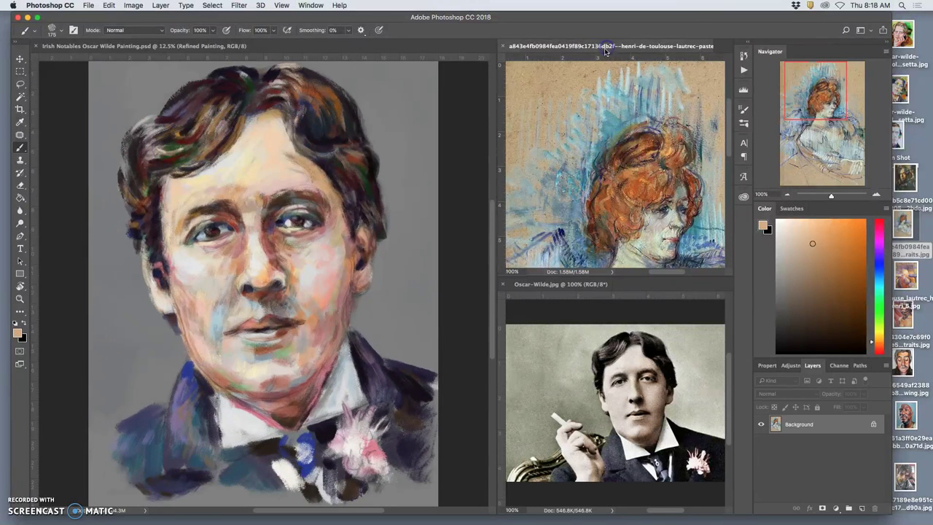
{"action": "key", "text": "super+minus"}
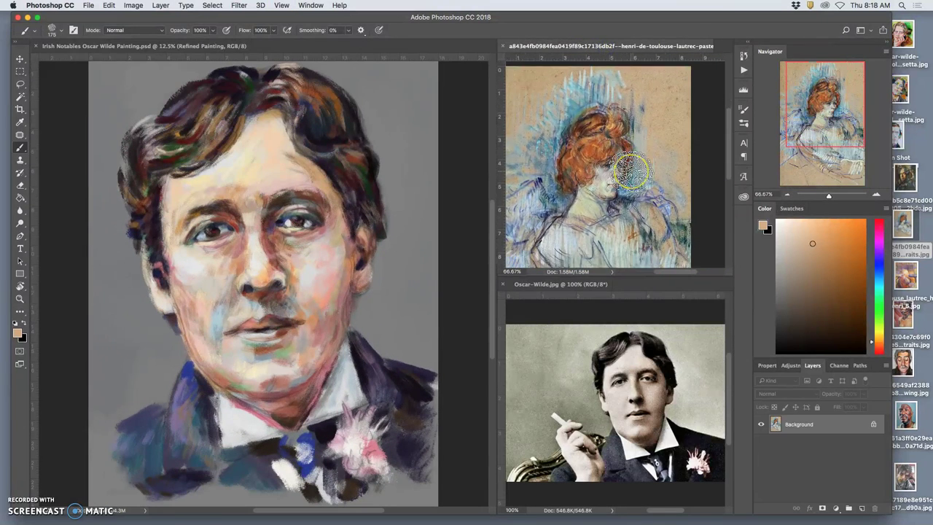
{"action": "key", "text": "super+minus"}
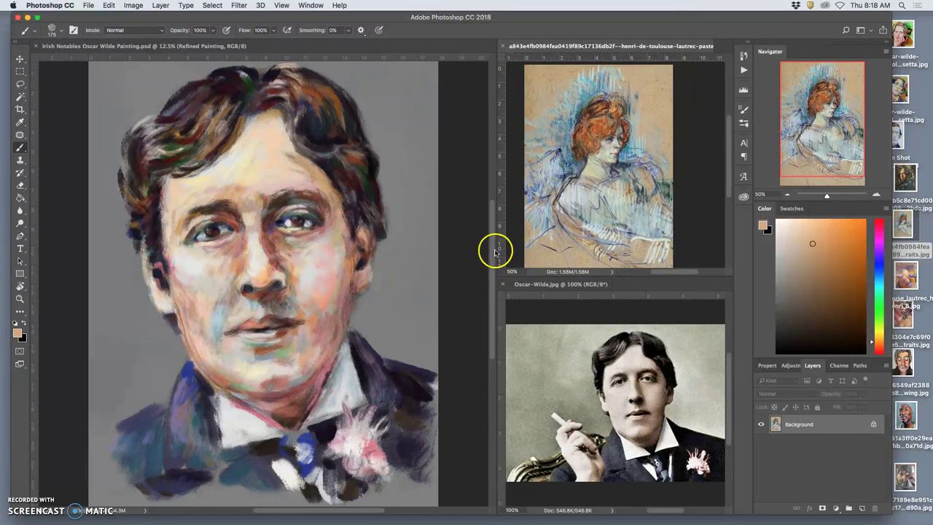
- Widen the Oscar Wilde painting's pane and recentre the reference images in their narrower panes
{"action": "mouse_move", "coordinate": [496, 250]}
{"action": "left_mouse_down"}
{"action": "mouse_move", "coordinate": [585, 248]}
{"action": "mouse_move", "coordinate": [548, 248]}
{"action": "left_mouse_up"}
{"action": "left_click", "coordinate": [572, 292]}
{"action": "scroll", "coordinate": [635, 379], "scroll_direction": "right", "scroll_amount": 3}
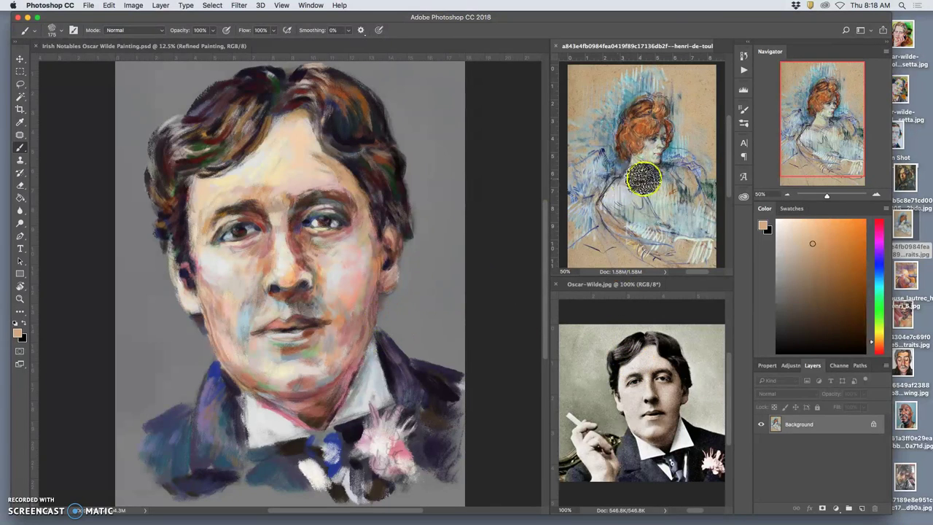
- Switch to Chrome, clear the latrec drawings portraits query and search Google by the red-haired woman pastel image from the desktop
{"action": "mouse_move", "coordinate": [605, 521]}
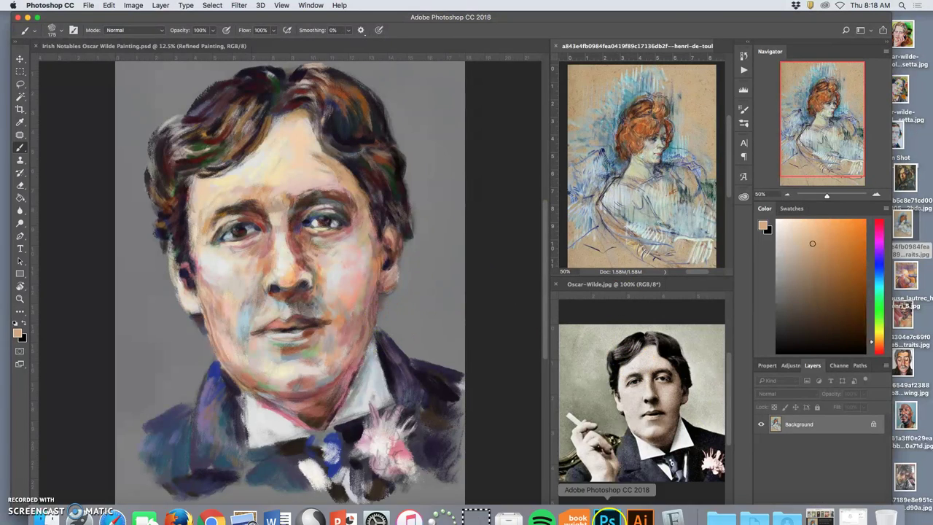
{"action": "left_click", "coordinate": [198, 519]}
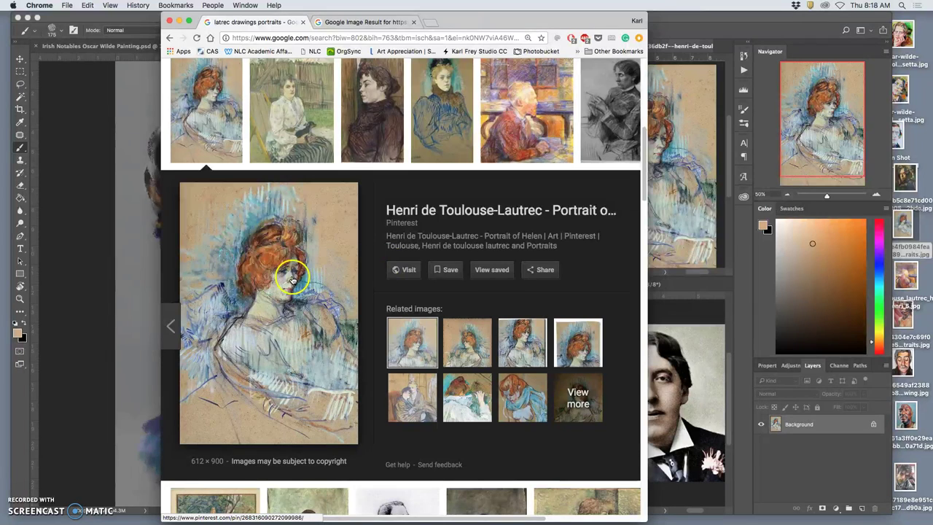
{"action": "scroll", "coordinate": [323, 259], "scroll_direction": "up", "scroll_amount": 6}
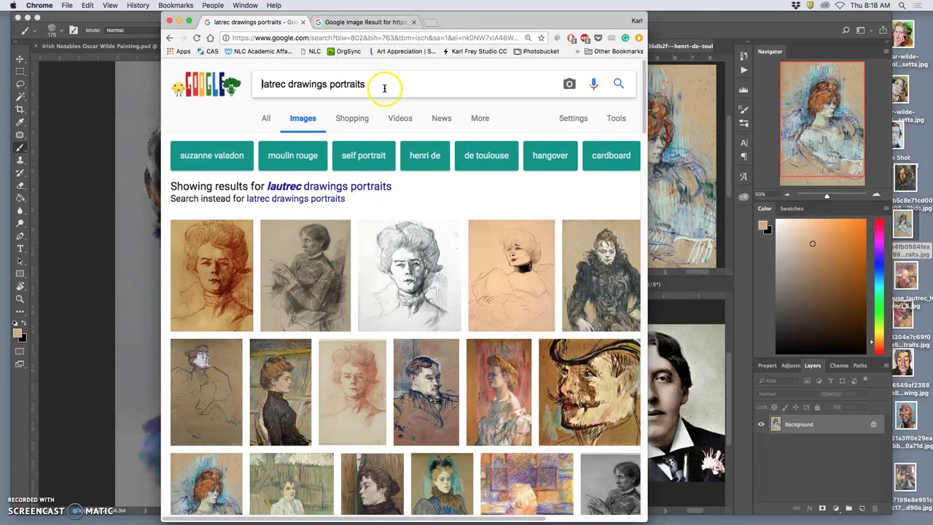
{"action": "left_click_drag", "start_coordinate": [381, 87], "coordinate": [255, 84]}
{"action": "key", "text": "BackSpace"}
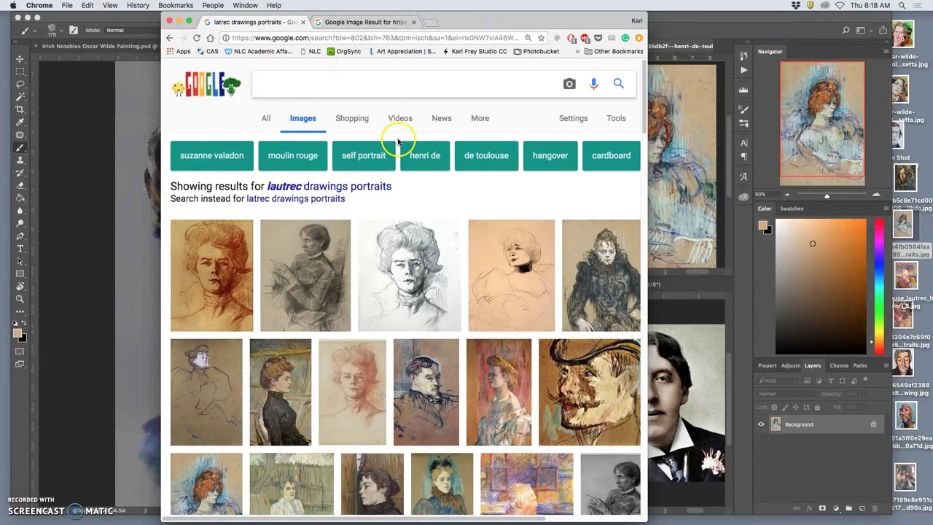
{"action": "left_click_drag", "start_coordinate": [904, 219], "coordinate": [416, 147]}
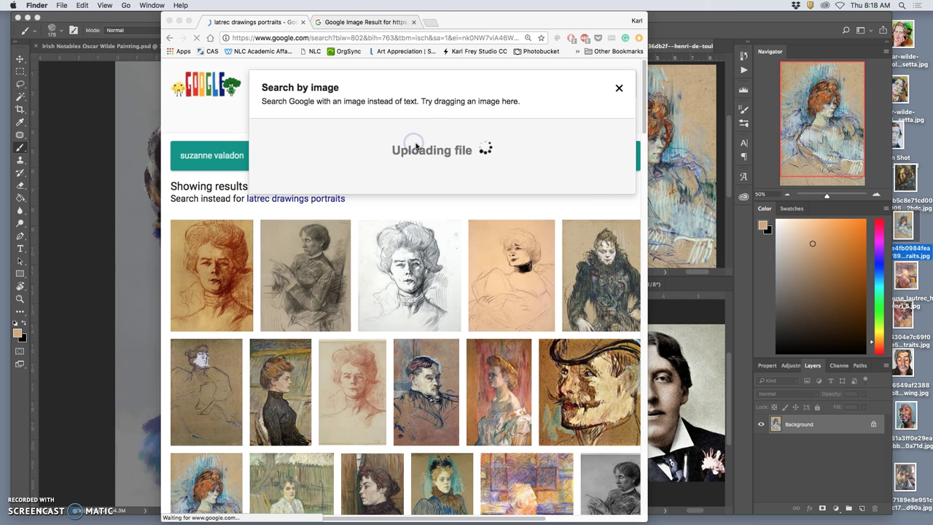
- Check all available sizes of the pastel portrait, return to the results and remove the image from the query
{"action": "left_click", "coordinate": [314, 211]}
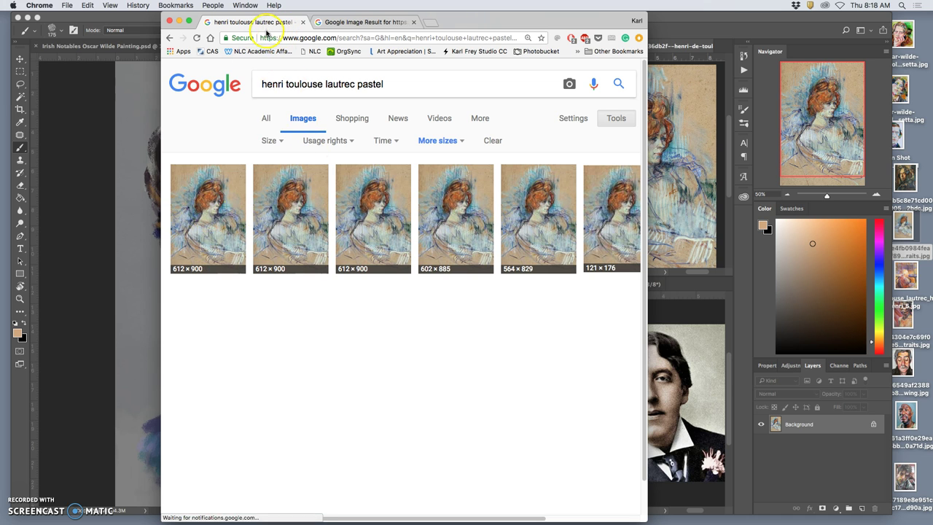
{"action": "left_click", "coordinate": [170, 39]}
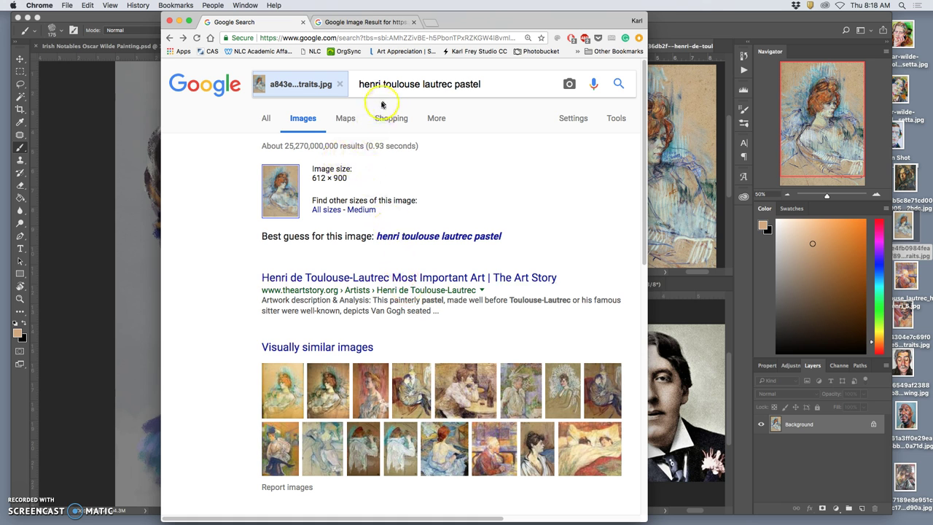
{"action": "left_click", "coordinate": [341, 85]}
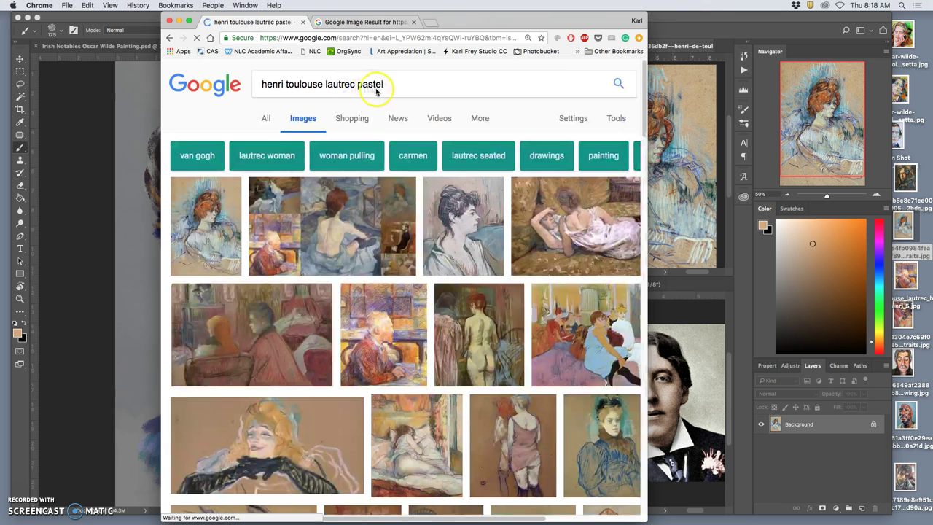
- Search Google once more by the red-haired woman pastel file and list all its sizes
{"action": "left_click_drag", "start_coordinate": [394, 83], "coordinate": [258, 80]}
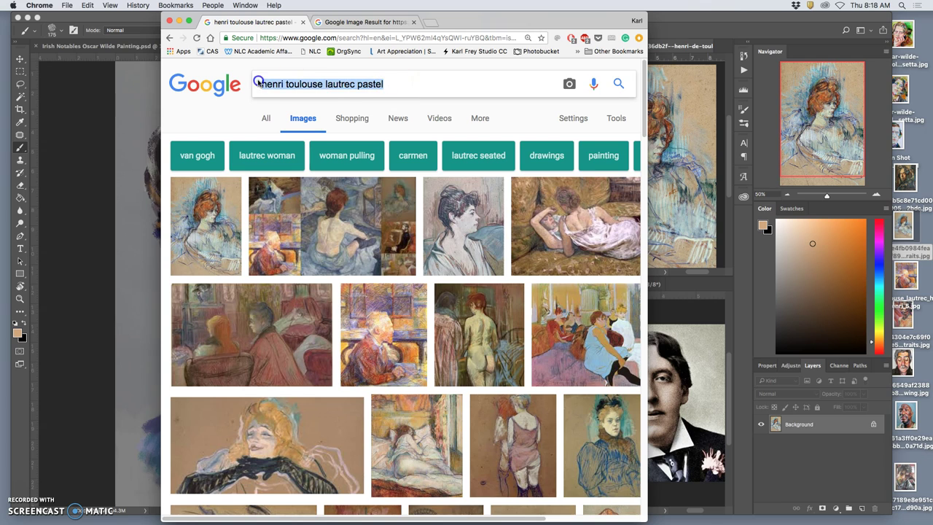
{"action": "key", "text": "F11"}
{"action": "key", "text": "F11"}
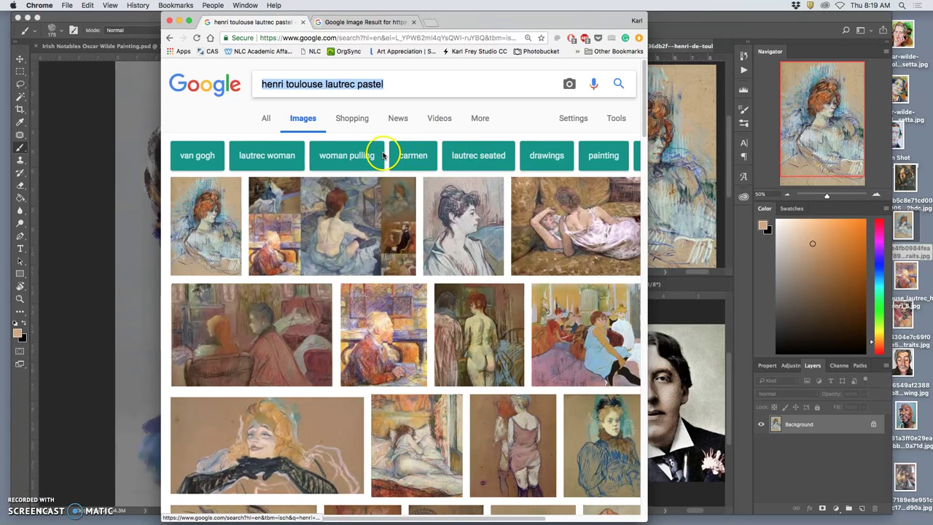
{"action": "left_click_drag", "start_coordinate": [903, 228], "coordinate": [360, 126]}
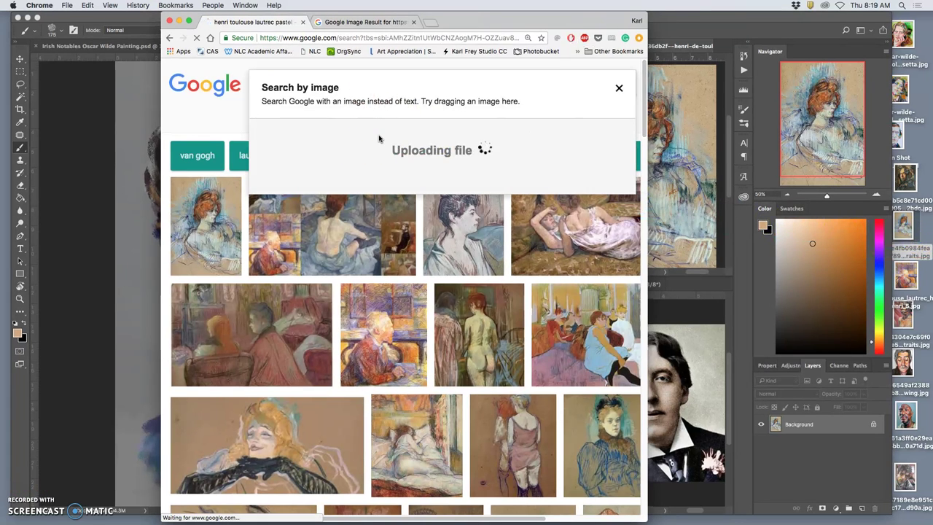
{"action": "left_click", "coordinate": [328, 210]}
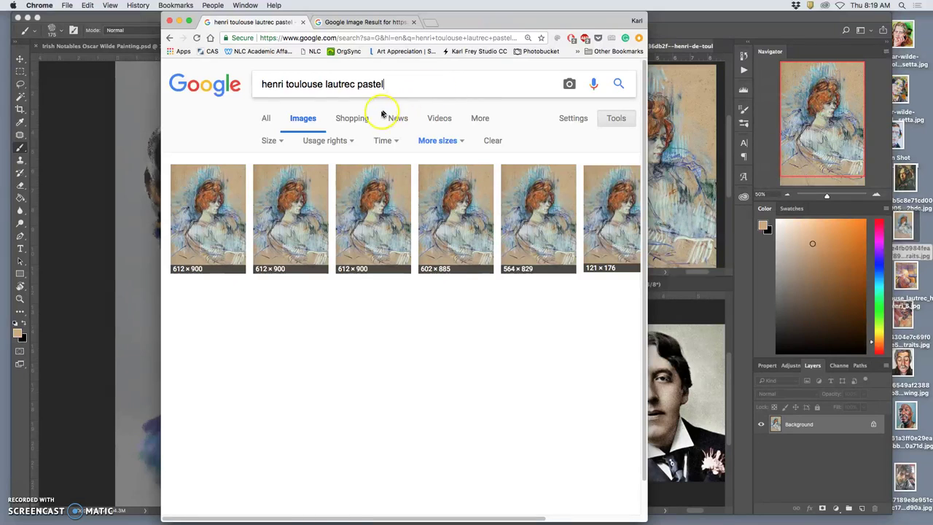
- Go back from the size listing and drop the uploaded image, keeping only the henri toulouse lautrec pastel text query
{"action": "left_click", "coordinate": [438, 86]}
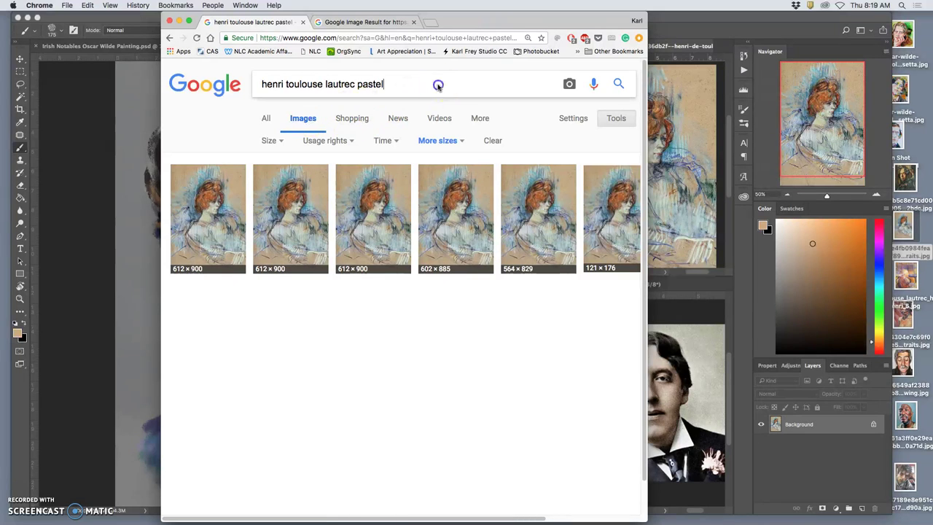
{"action": "left_click", "coordinate": [169, 38]}
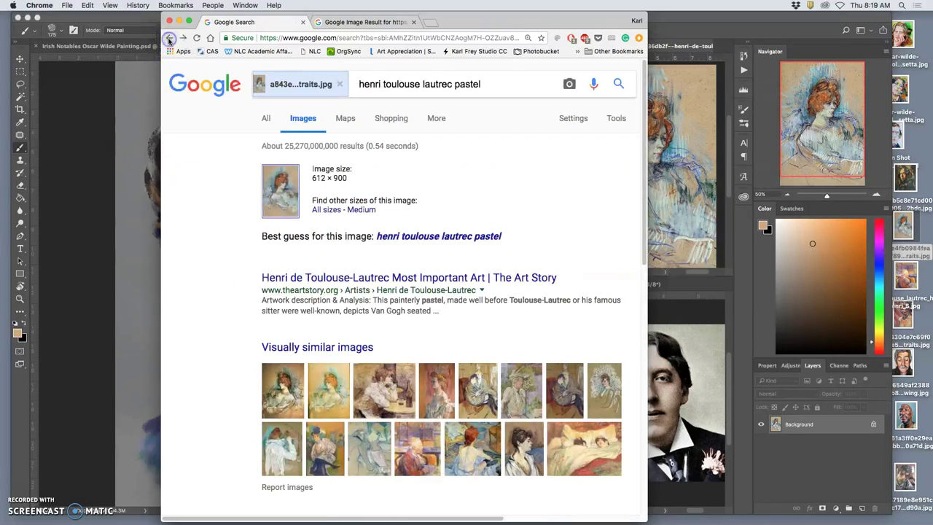
{"action": "left_click", "coordinate": [340, 85]}
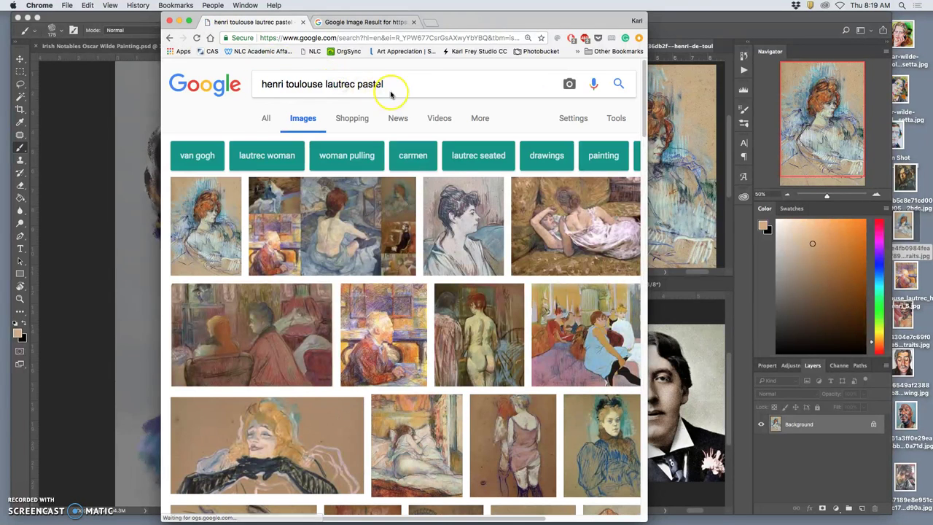
- Filter the henri toulouse lautrec pastel image results to sizes larger than 8 MP (3264×2448)
{"action": "left_click", "coordinate": [604, 121]}
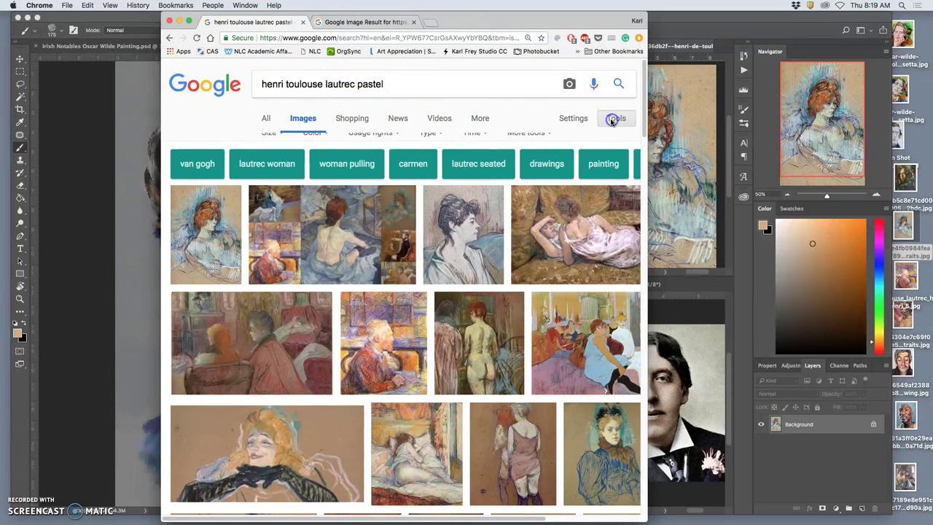
{"action": "left_click", "coordinate": [269, 142]}
{"action": "mouse_move", "coordinate": [290, 230]}
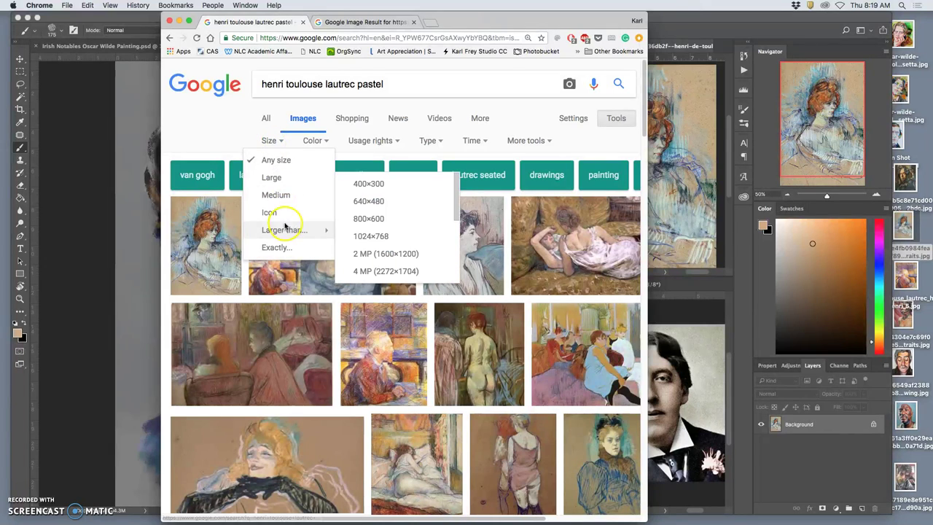
{"action": "scroll", "coordinate": [377, 250], "scroll_direction": "down", "scroll_amount": 2}
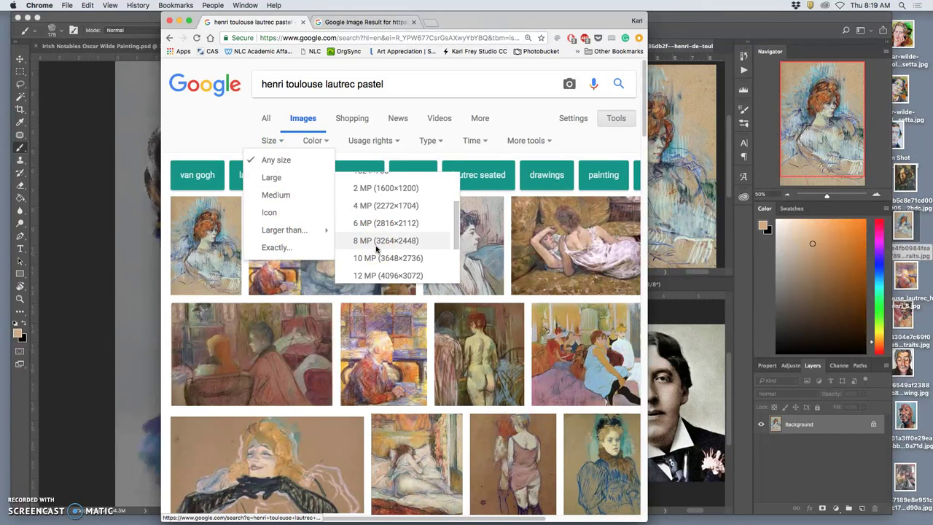
{"action": "left_click", "coordinate": [373, 241]}
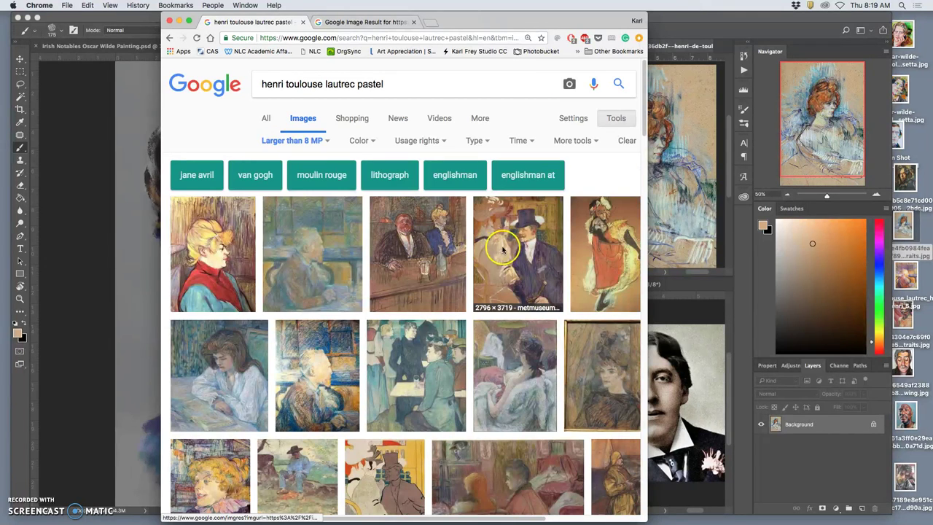
- Browse the large image results for a high-resolution Toulouse-Lautrec pastel suitable as a painting reference
{"action": "scroll", "coordinate": [502, 248], "scroll_direction": "down", "scroll_amount": 2}
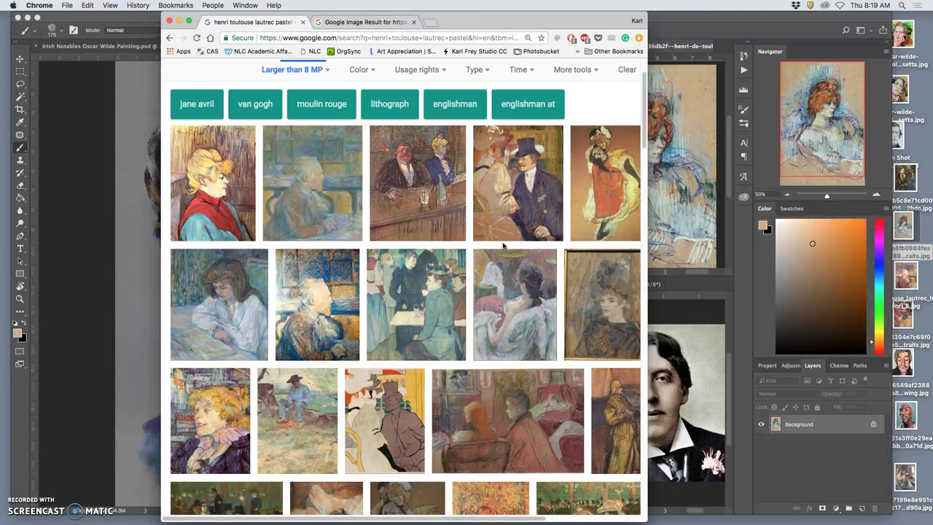
{"action": "scroll", "coordinate": [502, 246], "scroll_direction": "down", "scroll_amount": 5}
{"action": "scroll", "coordinate": [502, 242], "scroll_direction": "down", "scroll_amount": 6}
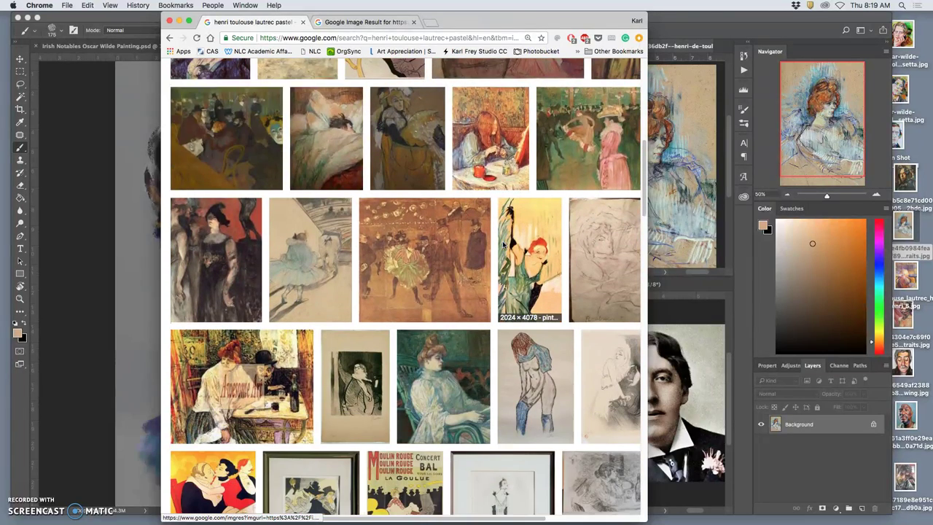
{"action": "scroll", "coordinate": [503, 245], "scroll_direction": "down", "scroll_amount": 11}
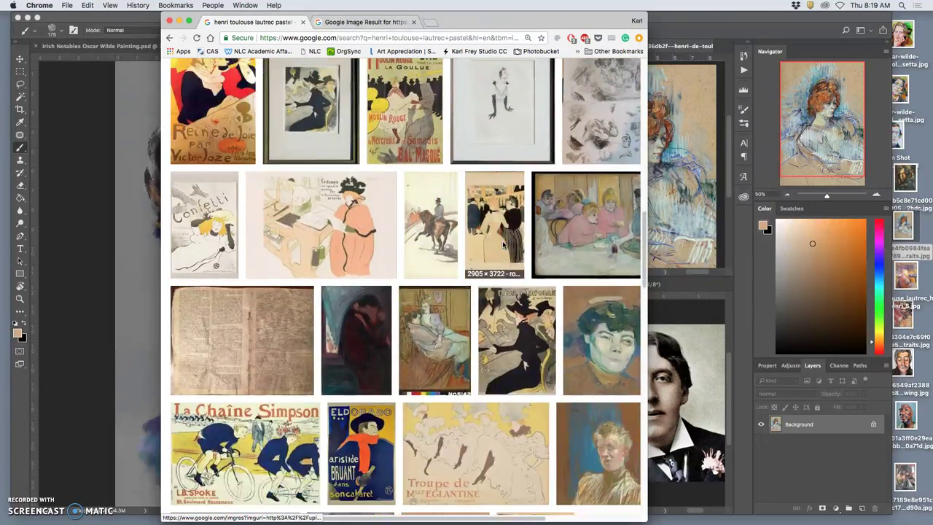
{"action": "scroll", "coordinate": [502, 242], "scroll_direction": "right", "scroll_amount": 1}
{"action": "scroll", "coordinate": [502, 241], "scroll_direction": "down", "scroll_amount": 3}
{"action": "left_click", "coordinate": [470, 243]}
{"action": "scroll", "coordinate": [470, 243], "scroll_direction": "left", "scroll_amount": 1}
{"action": "scroll", "coordinate": [470, 243], "scroll_direction": "down", "scroll_amount": 6}
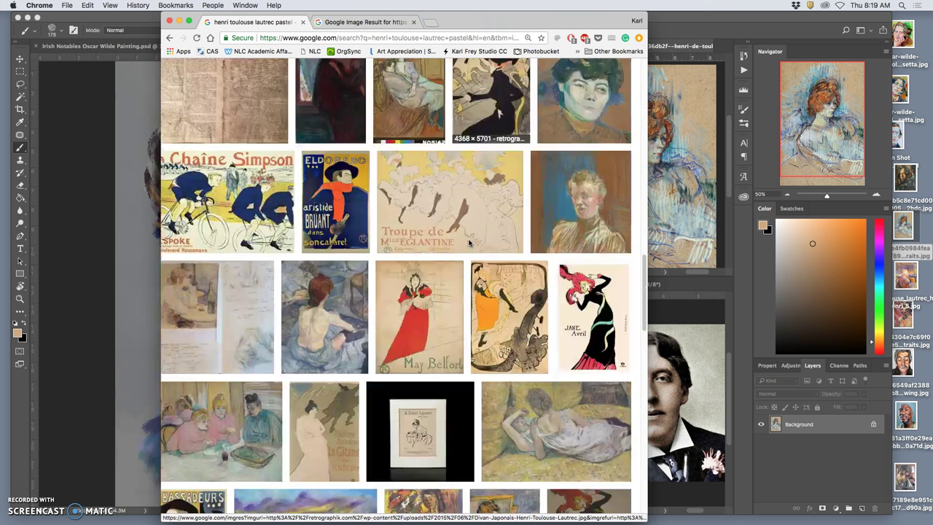
{"action": "scroll", "coordinate": [471, 243], "scroll_direction": "left", "scroll_amount": 1}
{"action": "scroll", "coordinate": [470, 243], "scroll_direction": "down", "scroll_amount": 3}
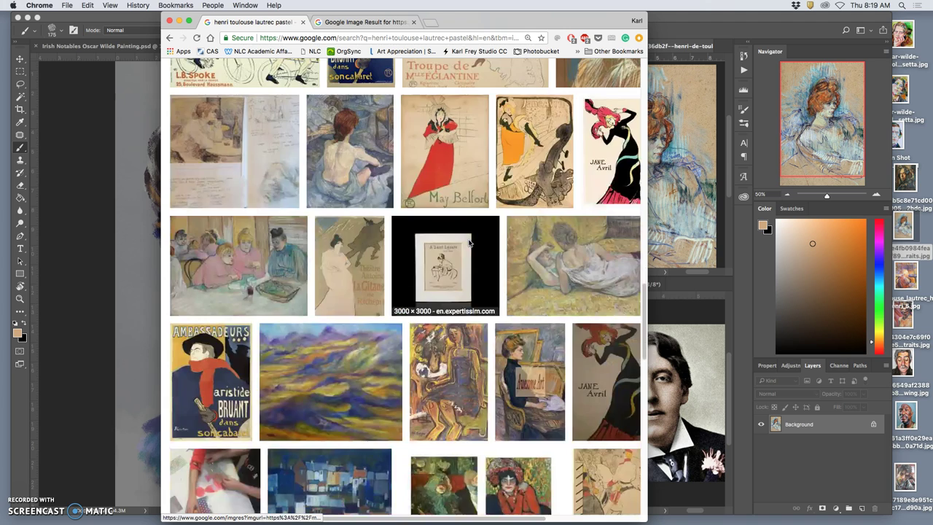
{"action": "scroll", "coordinate": [470, 243], "scroll_direction": "down", "scroll_amount": 5}
{"action": "scroll", "coordinate": [470, 243], "scroll_direction": "right", "scroll_amount": 2}
{"action": "scroll", "coordinate": [470, 243], "scroll_direction": "left", "scroll_amount": 2}
{"action": "scroll", "coordinate": [470, 243], "scroll_direction": "down", "scroll_amount": 5}
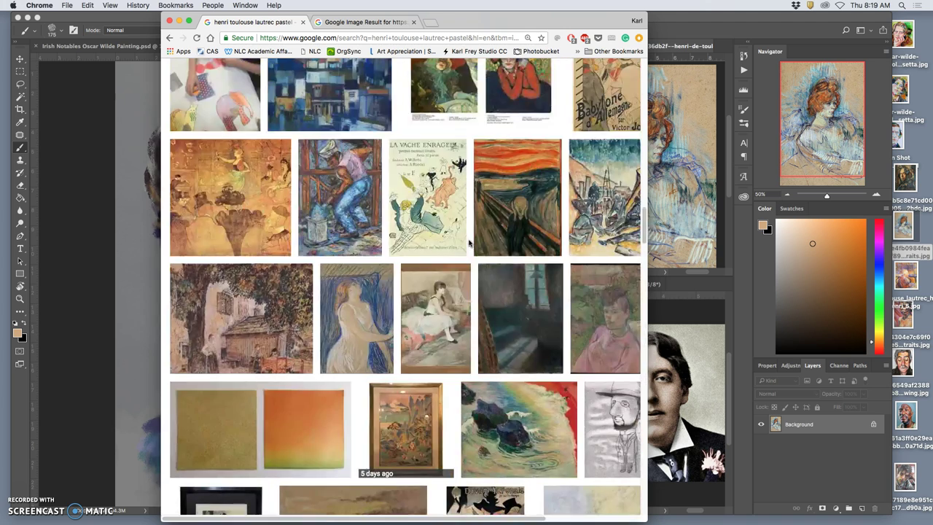
{"action": "scroll", "coordinate": [470, 242], "scroll_direction": "right", "scroll_amount": 2}
{"action": "scroll", "coordinate": [470, 243], "scroll_direction": "down", "scroll_amount": 7}
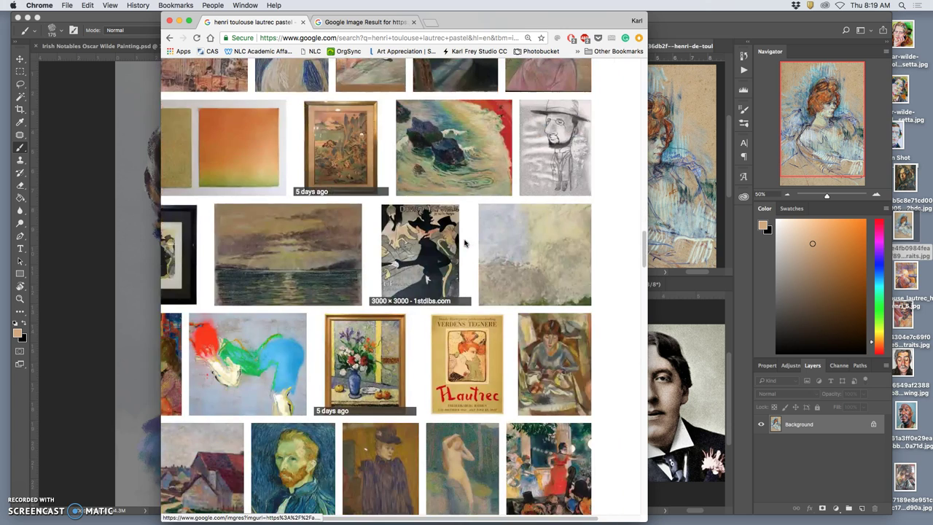
{"action": "scroll", "coordinate": [465, 242], "scroll_direction": "left", "scroll_amount": 2}
{"action": "scroll", "coordinate": [464, 243], "scroll_direction": "down", "scroll_amount": 5}
{"action": "scroll", "coordinate": [464, 243], "scroll_direction": "down", "scroll_amount": 8}
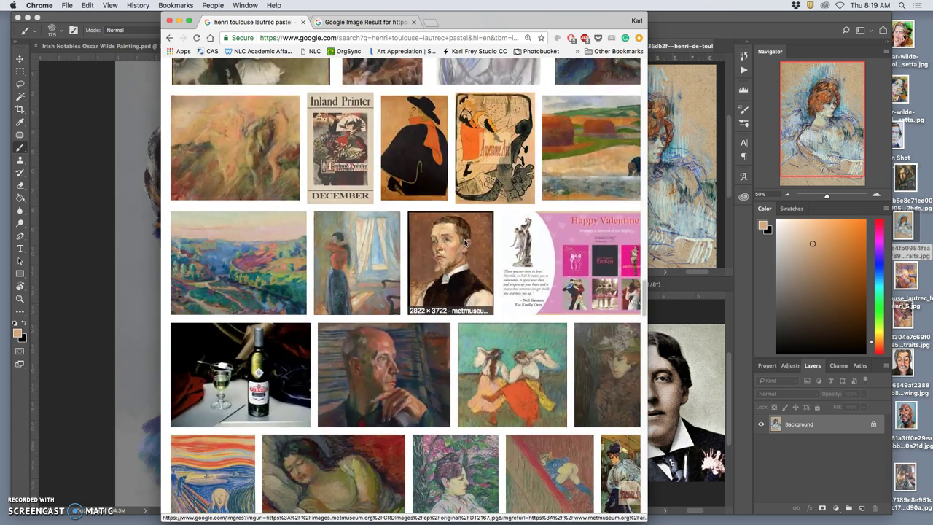
{"action": "scroll", "coordinate": [465, 243], "scroll_direction": "down", "scroll_amount": 6}
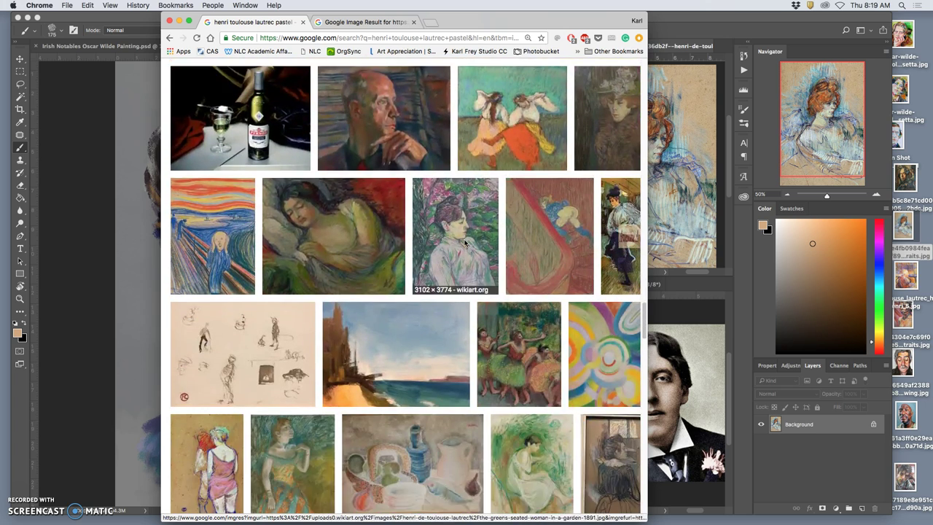
{"action": "scroll", "coordinate": [464, 242], "scroll_direction": "down", "scroll_amount": 4}
{"action": "scroll", "coordinate": [465, 242], "scroll_direction": "down", "scroll_amount": 1}
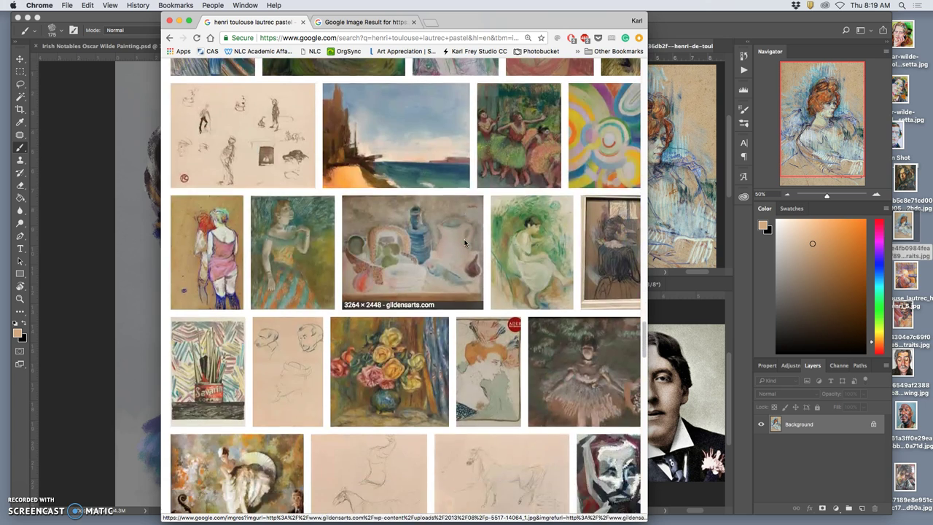
- Open the green-toned seated woman pastel result in a new tab and look through the rest of the large image results
{"action": "right_click", "coordinate": [515, 239]}
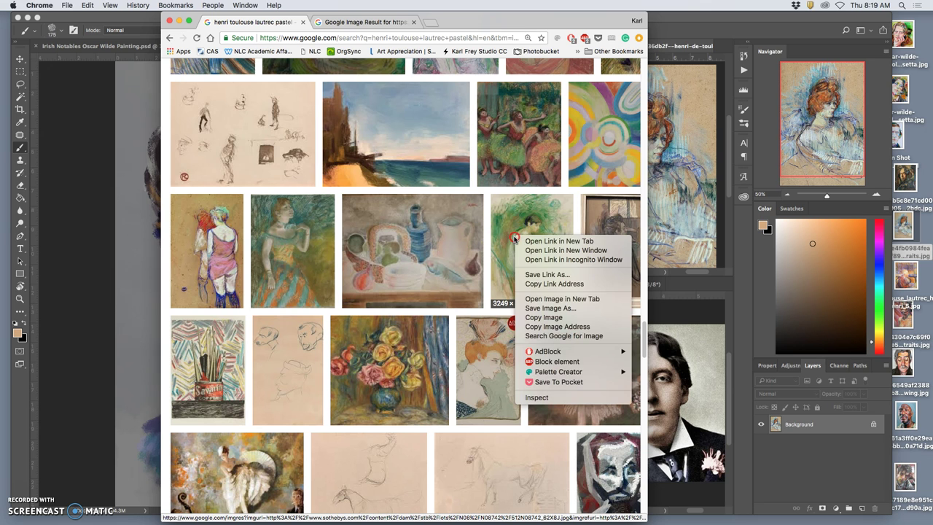
{"action": "left_click", "coordinate": [539, 246]}
{"action": "scroll", "coordinate": [488, 239], "scroll_direction": "down", "scroll_amount": 3}
{"action": "scroll", "coordinate": [488, 239], "scroll_direction": "down", "scroll_amount": 8}
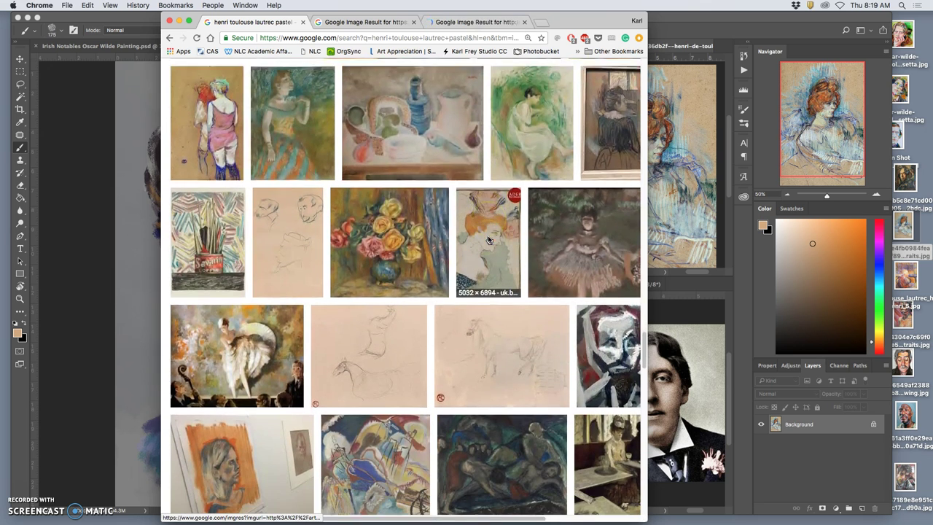
{"action": "scroll", "coordinate": [488, 239], "scroll_direction": "up", "scroll_amount": 5}
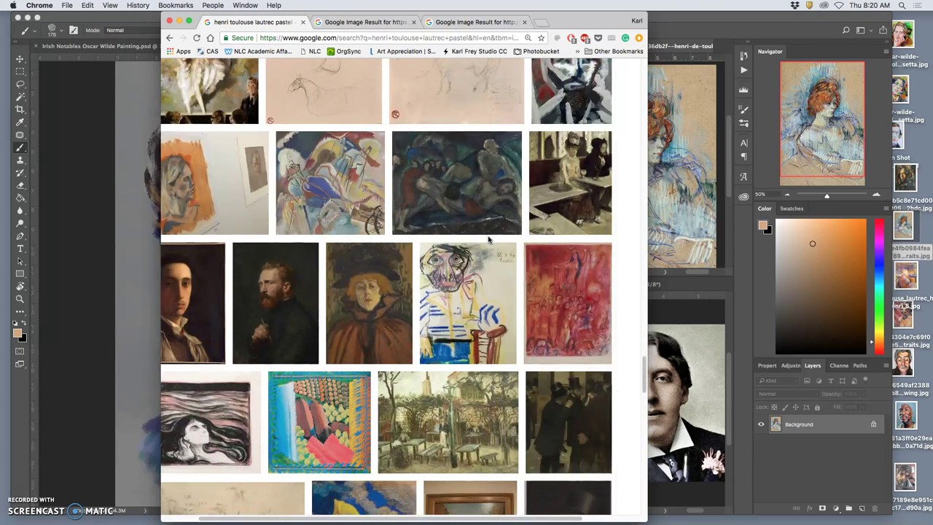
{"action": "scroll", "coordinate": [488, 239], "scroll_direction": "up", "scroll_amount": 3}
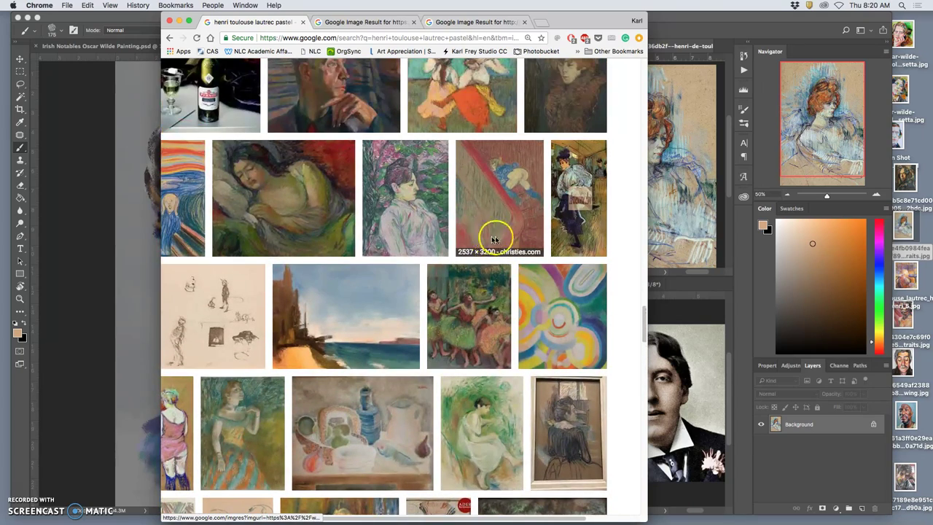
{"action": "scroll", "coordinate": [488, 238], "scroll_direction": "up", "scroll_amount": 4}
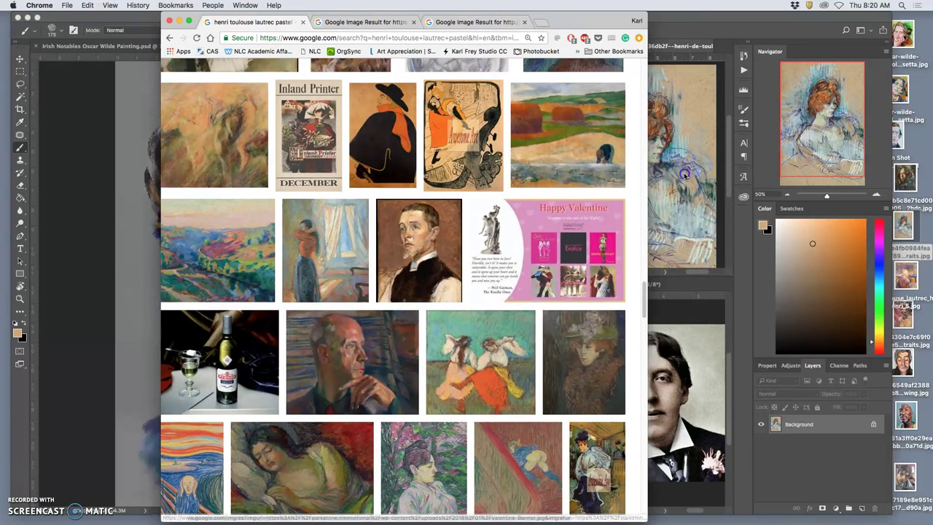
- Switch to the Oscar Wilde painting in Photoshop, unlock the base painting layer and select it together with Refined Painting and Layer 0 copy 3
{"action": "left_click", "coordinate": [685, 175]}
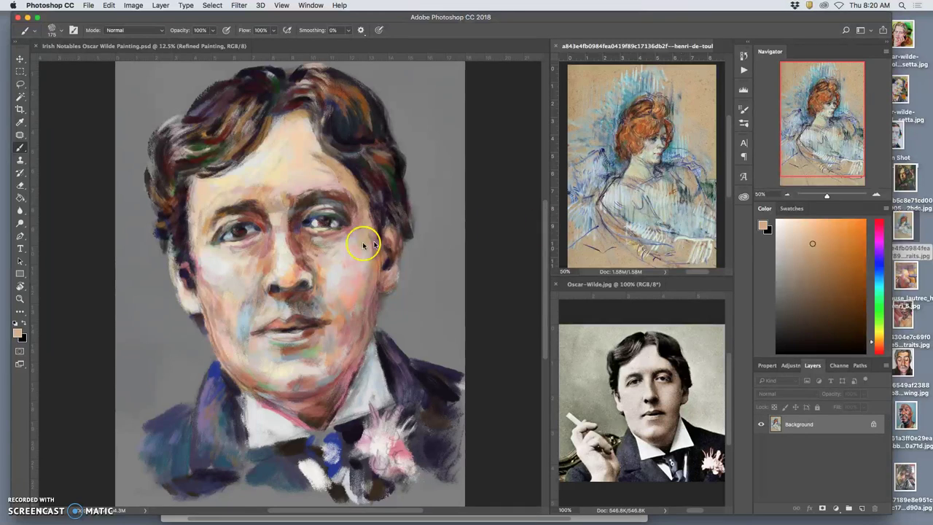
{"action": "left_click", "coordinate": [151, 47]}
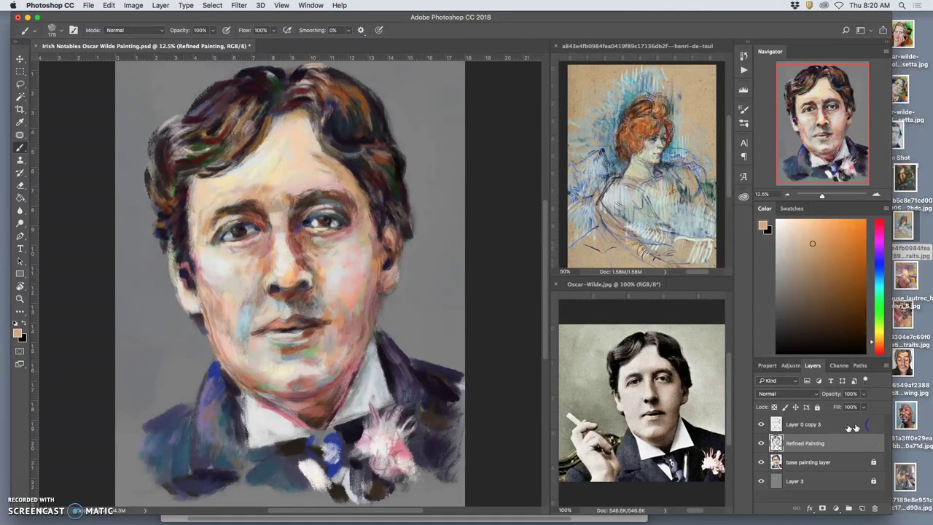
{"action": "left_click", "coordinate": [866, 467]}
{"action": "left_click", "coordinate": [850, 429]}
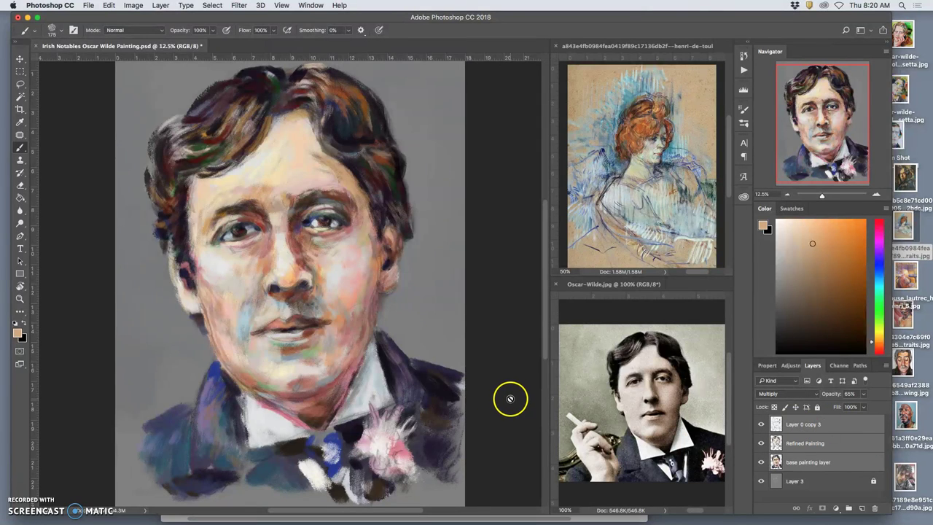
- Reposition the three selected portrait layers and scale them down to about 92.5%, leaving more background around the head
{"action": "key", "text": "super+minus"}
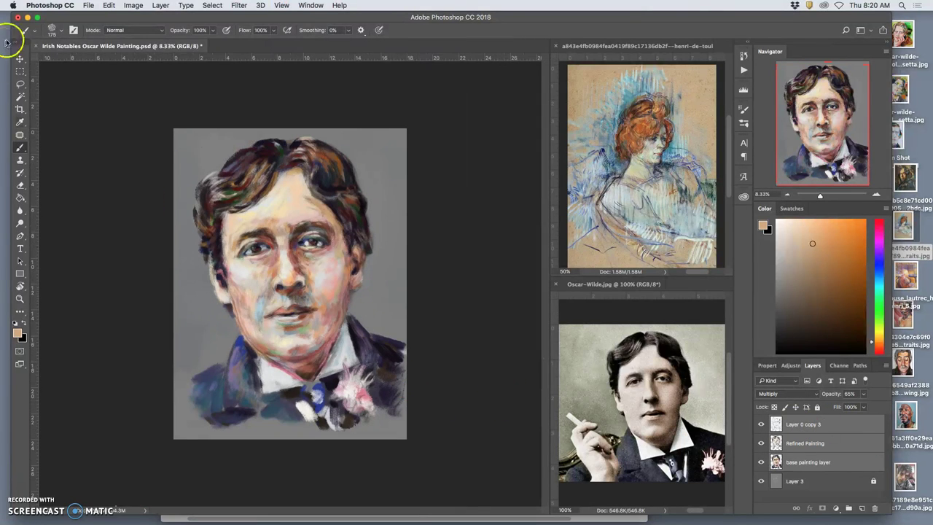
{"action": "left_click", "coordinate": [20, 58]}
{"action": "left_click_drag", "start_coordinate": [270, 226], "coordinate": [269, 227]}
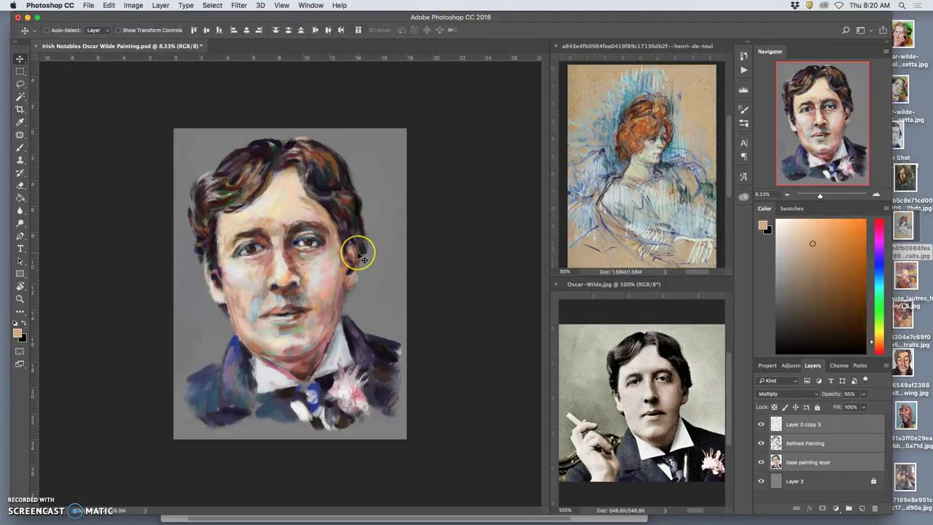
{"action": "key", "text": "super+t"}
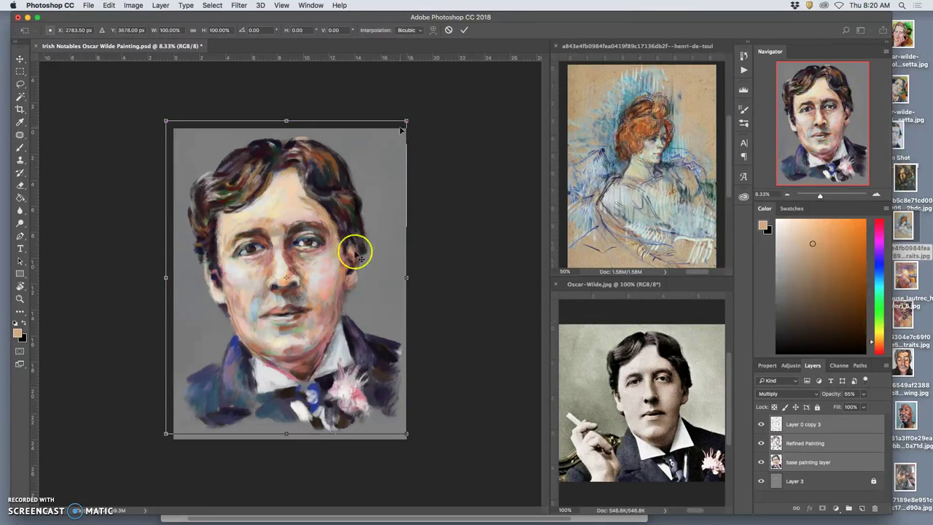
{"action": "mouse_move", "coordinate": [405, 124]}
{"action": "left_mouse_down"}
{"action": "mouse_move", "coordinate": [395, 139]}
{"action": "mouse_move", "coordinate": [400, 132]}
{"action": "left_mouse_up"}
{"action": "left_click_drag", "start_coordinate": [356, 194], "coordinate": [343, 218]}
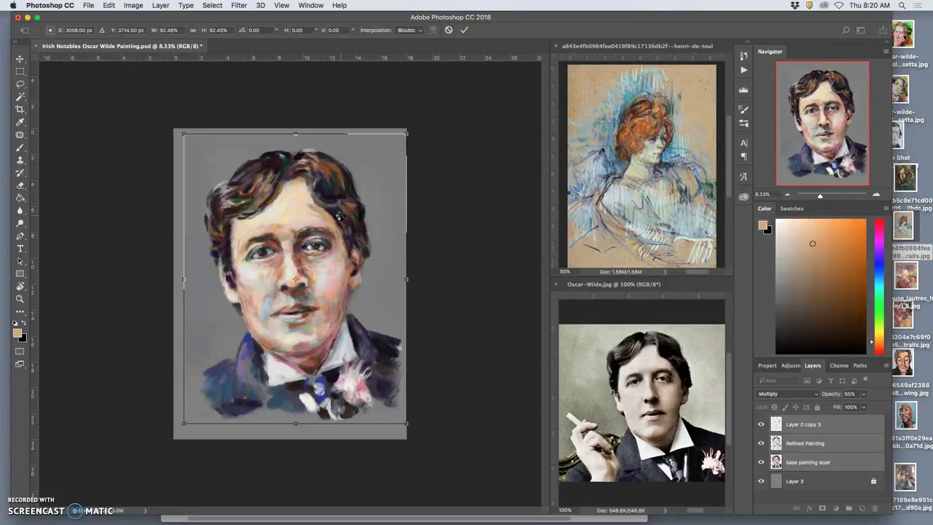
{"action": "key", "text": "Return"}
- Examine the brush texture around the portrait's nose at 200% and return to a view of the whole canvas
{"action": "key", "text": "super+equal"}
{"action": "key", "text": "super+equal"}
{"action": "key", "text": "super+equal"}
{"action": "key", "text": "super+equal"}
{"action": "key", "text": "super+equal"}
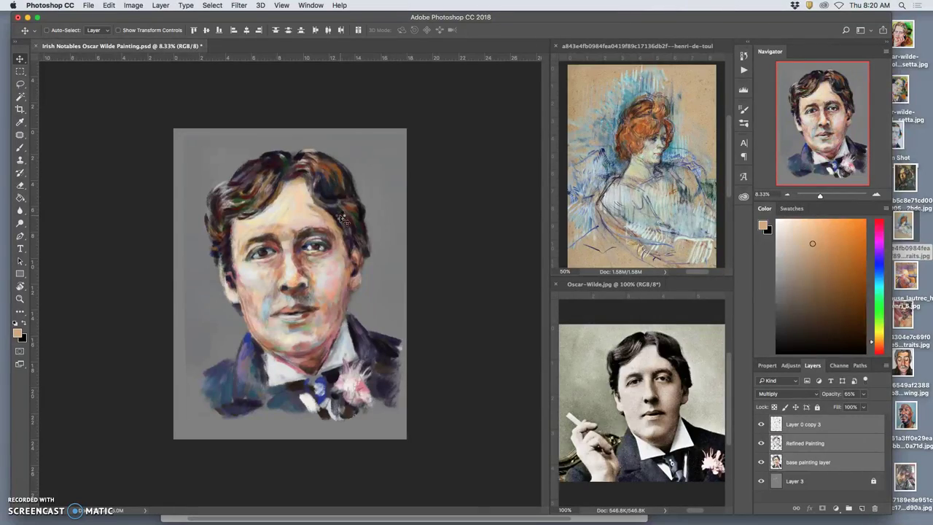
{"action": "key", "text": "super+equal"}
{"action": "key", "text": "super+equal"}
{"action": "key", "text": "super+equal"}
{"action": "key", "text": "super+equal"}
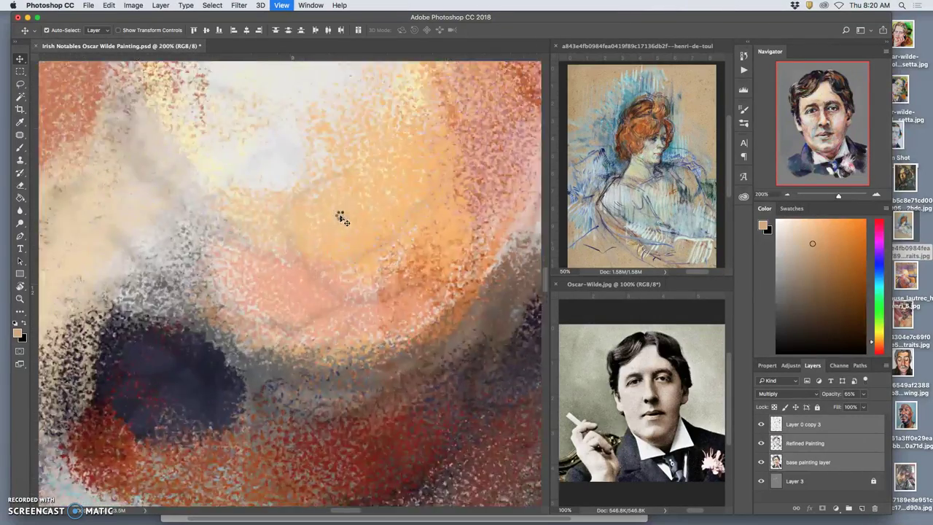
{"action": "key", "text": "super+minus"}
{"action": "key", "text": "super+minus"}
{"action": "key", "text": "super+minus"}
{"action": "key", "text": "super+minus"}
{"action": "key", "text": "super+minus"}
{"action": "key", "text": "super+minus"}
{"action": "key", "text": "super+minus"}
{"action": "key", "text": "super+minus"}
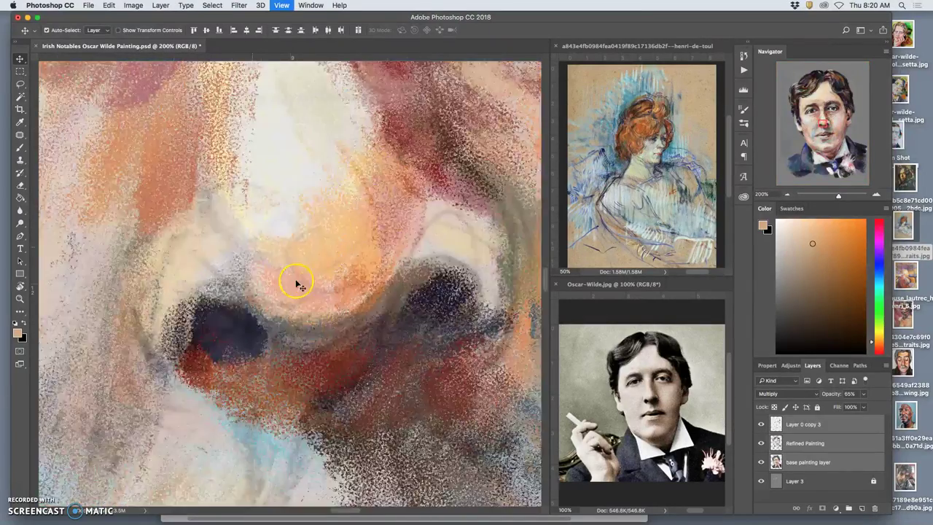
{"action": "key", "text": "super+minus"}
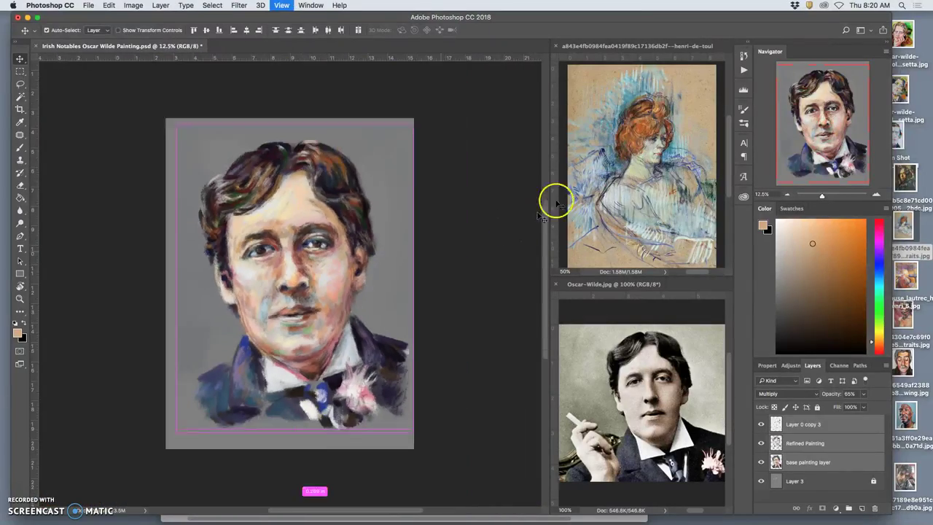
- Copy the entire Toulouse-Lautrec reference of the red-haired woman and paste it into the Oscar Wilde painting as a new layer
{"action": "left_click", "coordinate": [659, 140]}
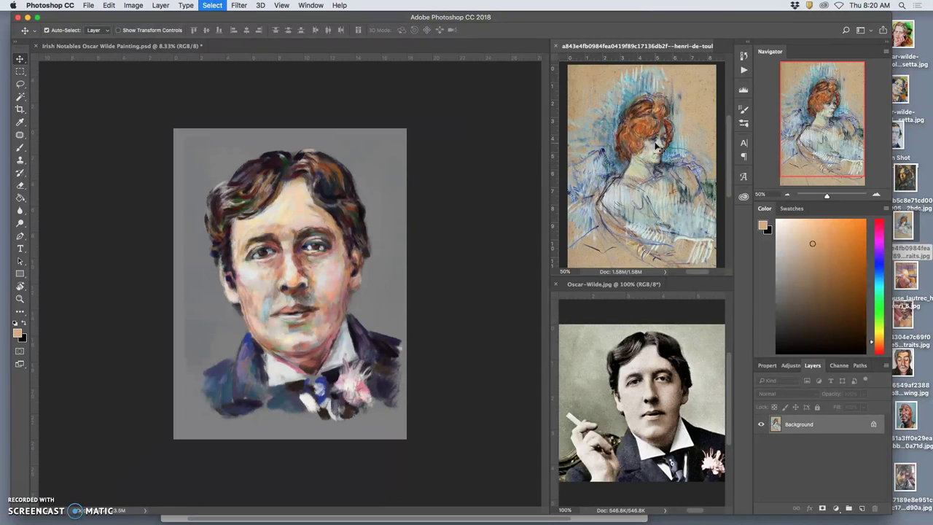
{"action": "left_click", "coordinate": [384, 186]}
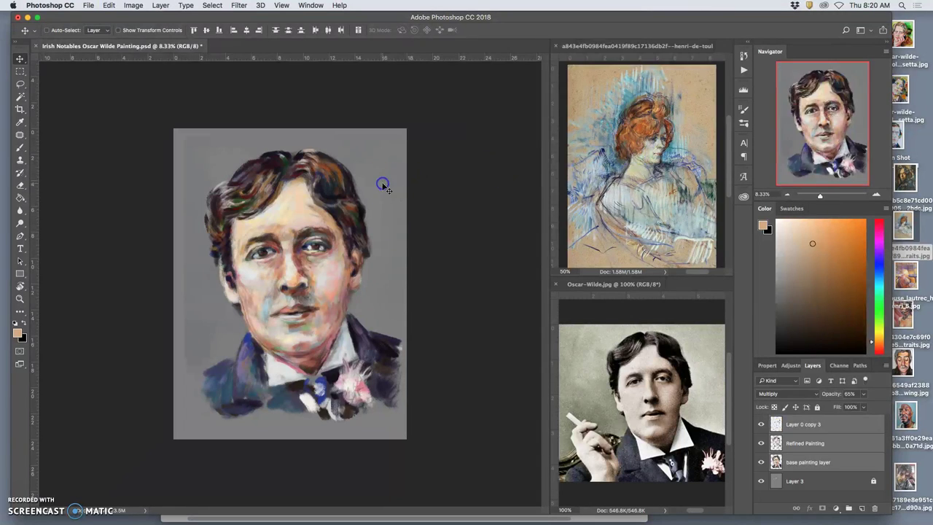
{"action": "key", "text": "super+v"}
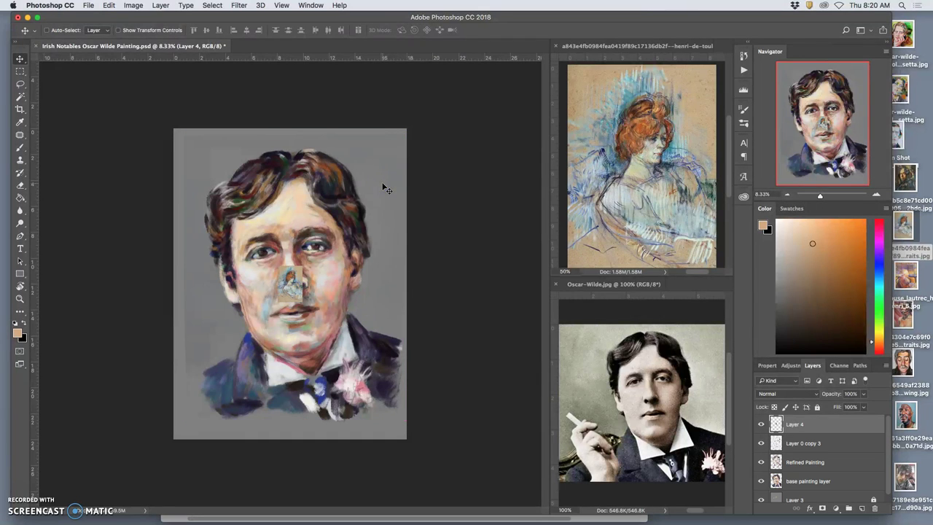
- Enlarge the pasted pastel layer to about 941% wide and 889% high, and fit its top and bottom edges to the canvas
{"action": "key", "text": "super+t"}
{"action": "left_click_drag", "start_coordinate": [305, 303], "coordinate": [433, 425]}
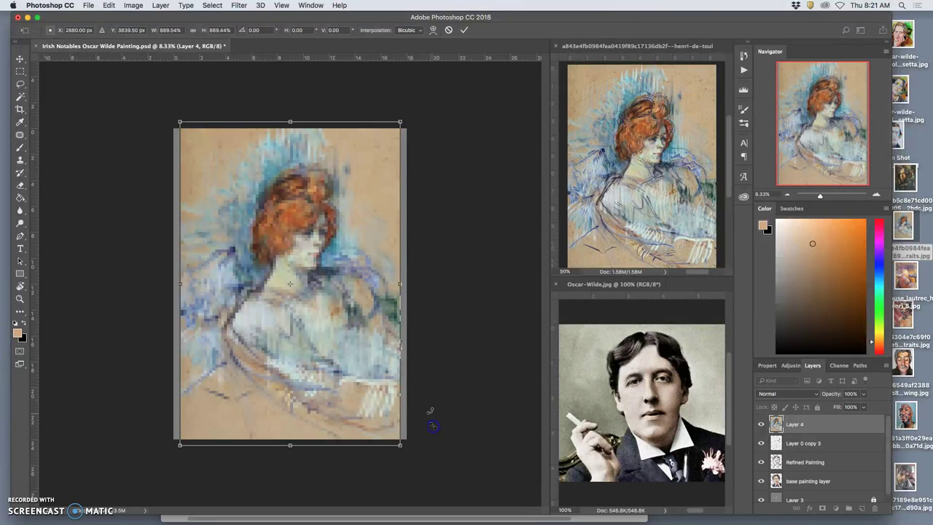
{"action": "left_click_drag", "start_coordinate": [400, 283], "coordinate": [404, 285]}
{"action": "left_click_drag", "start_coordinate": [179, 284], "coordinate": [174, 284]}
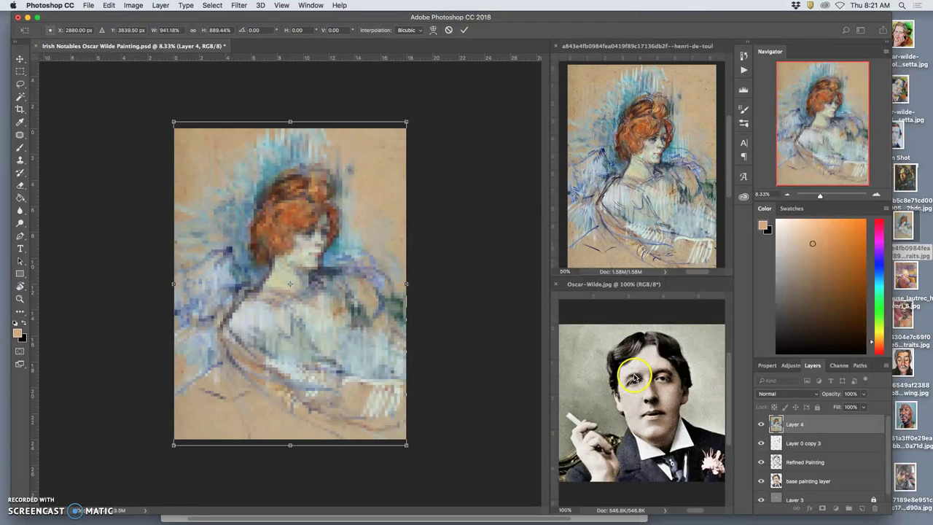
{"action": "key", "text": "Return"}
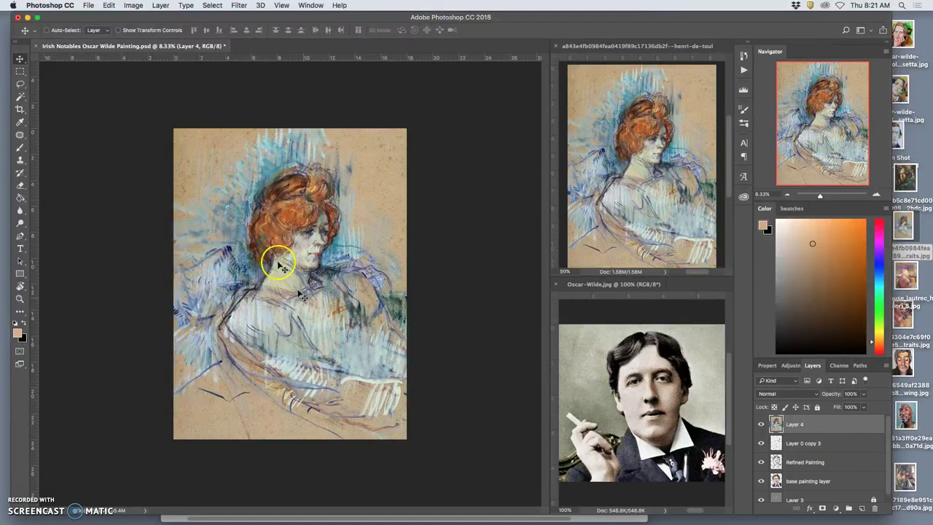
{"action": "key", "text": "ctrl+t"}
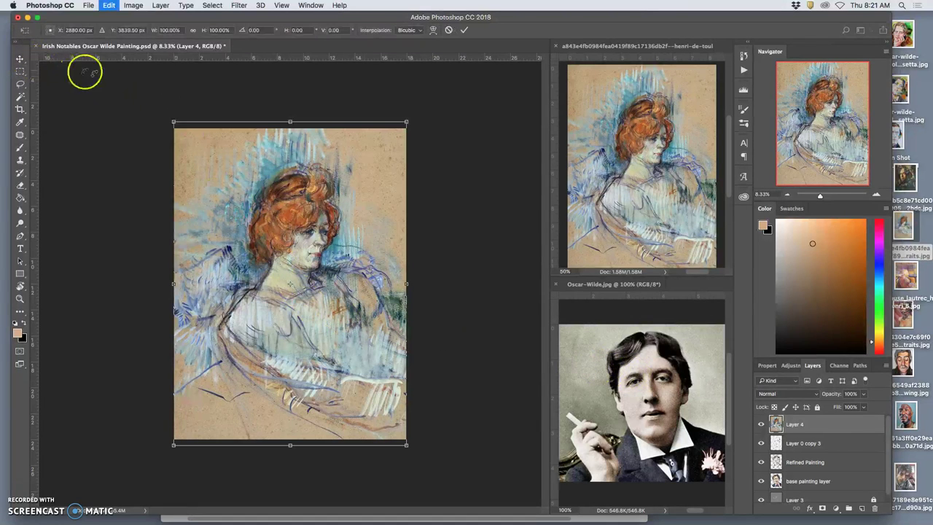
{"action": "left_click_drag", "start_coordinate": [290, 124], "coordinate": [290, 129]}
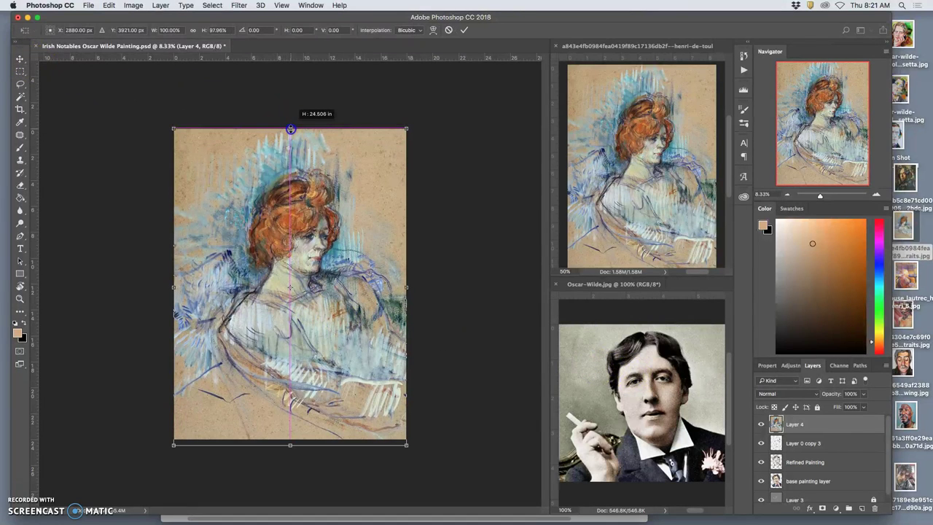
{"action": "left_click_drag", "start_coordinate": [293, 444], "coordinate": [290, 441]}
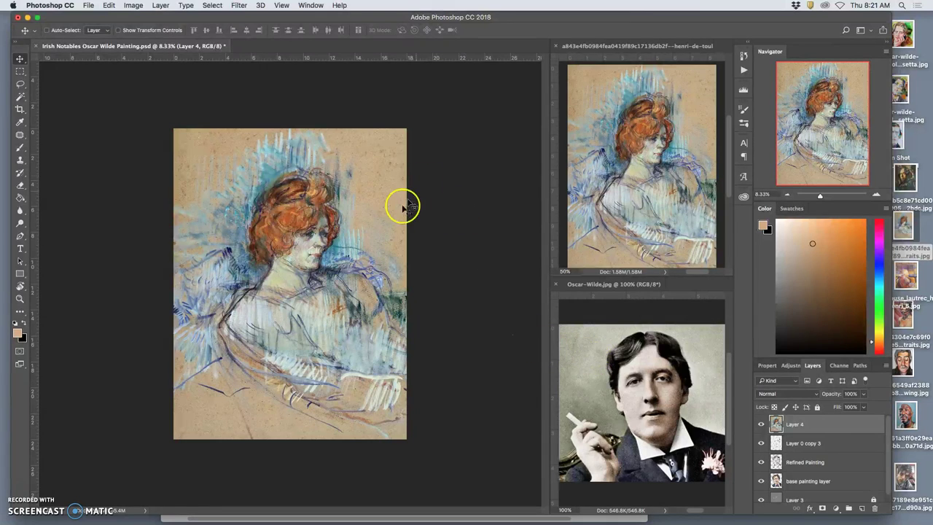
- Move the pastel layer down the layer stack, placing it between the base painting layer and the gray Layer 3
{"action": "left_click", "coordinate": [809, 432]}
{"action": "key", "text": "super+bracketleft"}
{"action": "key", "text": "super+bracketleft"}
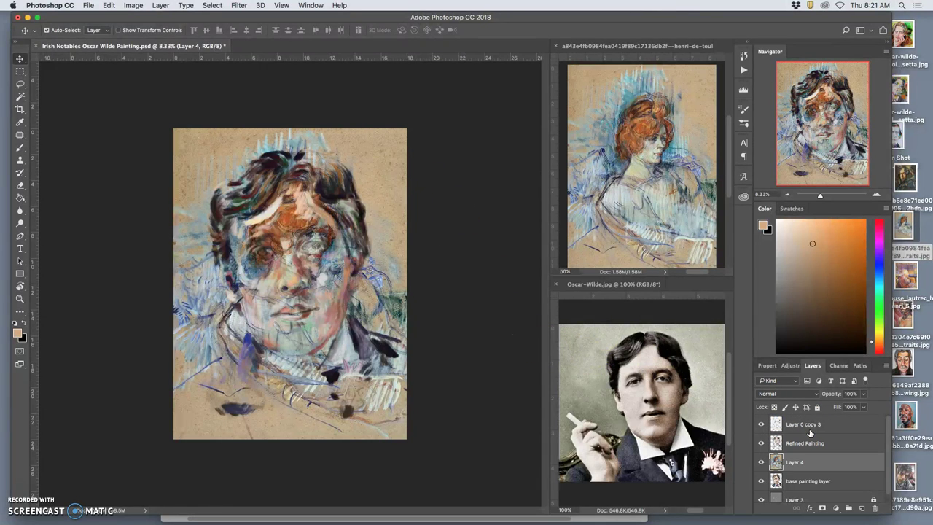
{"action": "key", "text": "super+bracketleft"}
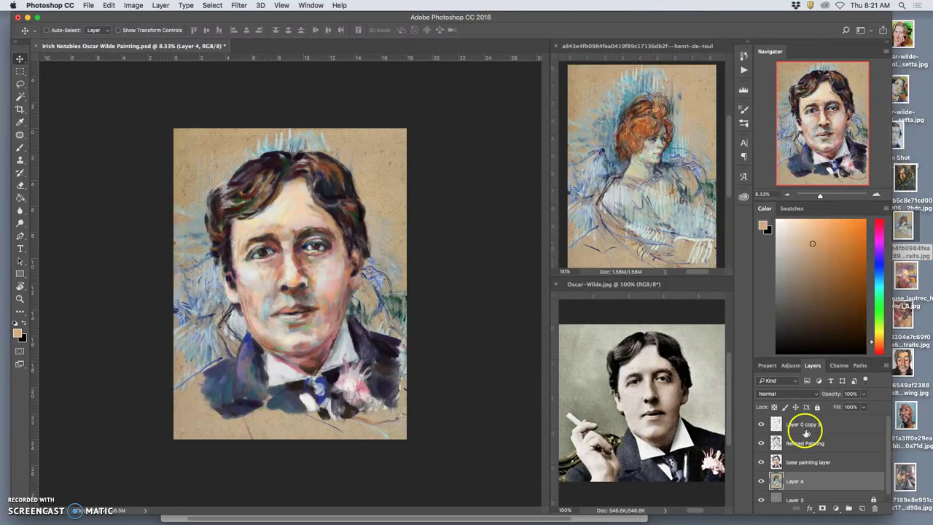
{"action": "key", "text": "super+bracketleft"}
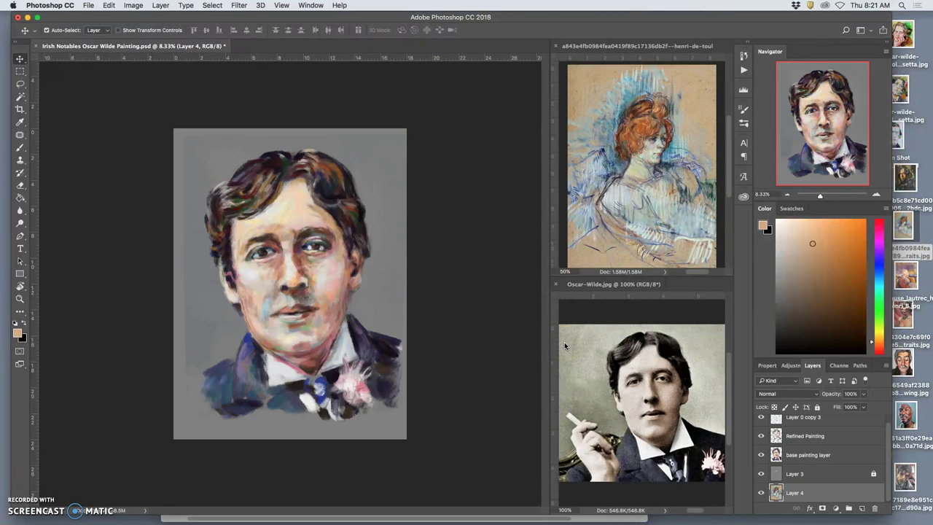
{"action": "key", "text": "super+bracketright"}
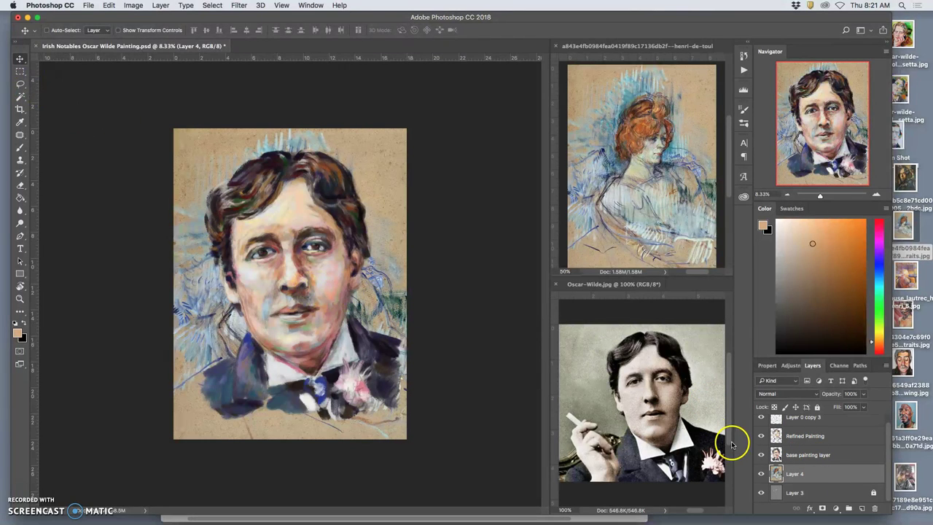
- Hide the base painting layer and the Refined Painting layer to expose the pastel beneath them
{"action": "left_click", "coordinate": [761, 455]}
{"action": "left_click", "coordinate": [761, 434]}
{"action": "left_click", "coordinate": [180, 205]}
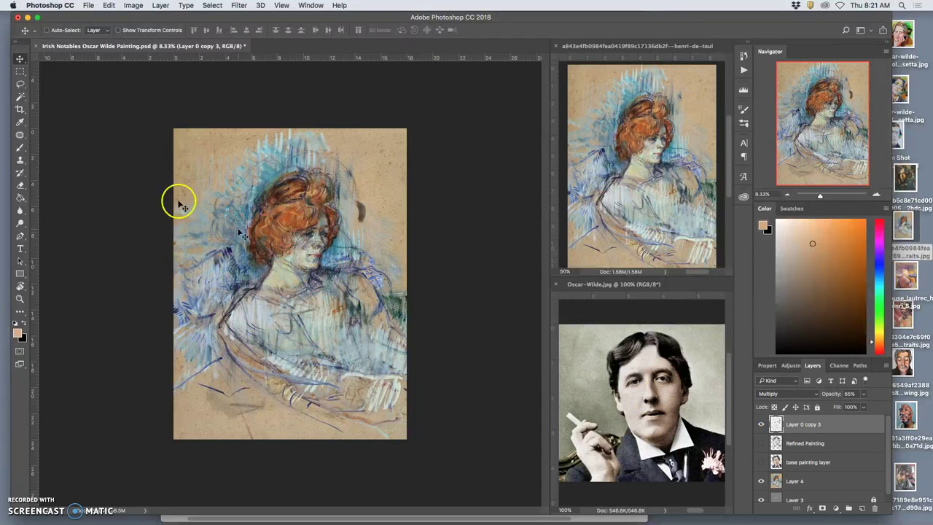
- Lasso the woman's red hair and copy the selection from Layer 4 to a new layer
{"action": "left_click", "coordinate": [20, 83]}
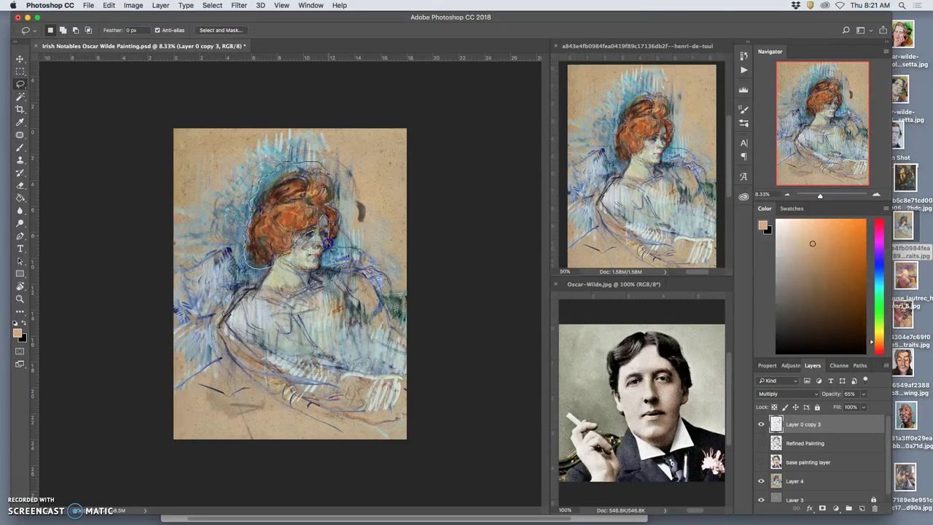
{"action": "left_click_drag", "start_coordinate": [325, 168], "coordinate": [315, 169]}
{"action": "key", "text": "ctrl+j"}
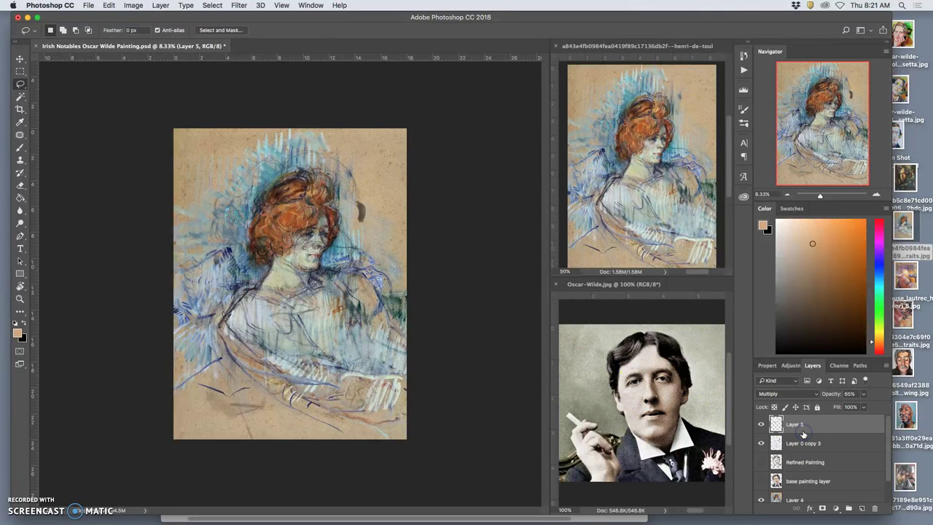
{"action": "key", "text": "ctrl+z"}
{"action": "left_click", "coordinate": [807, 484]}
{"action": "key", "text": "super+j"}
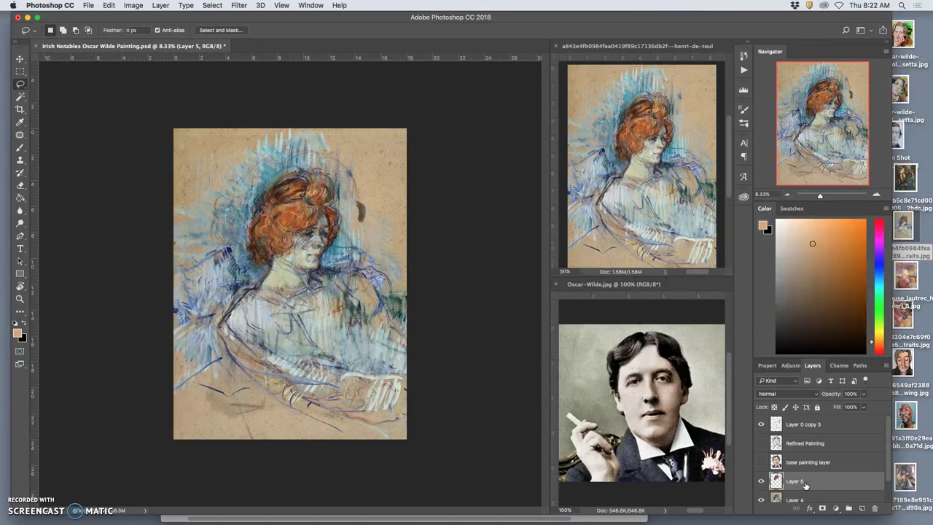
- Bring the copied hair layer to the top of the layer stack and show Refined Painting and the base painting layer again
{"action": "key", "text": "super+]"}
{"action": "key", "text": "super+]"}
{"action": "key", "text": "super+]"}
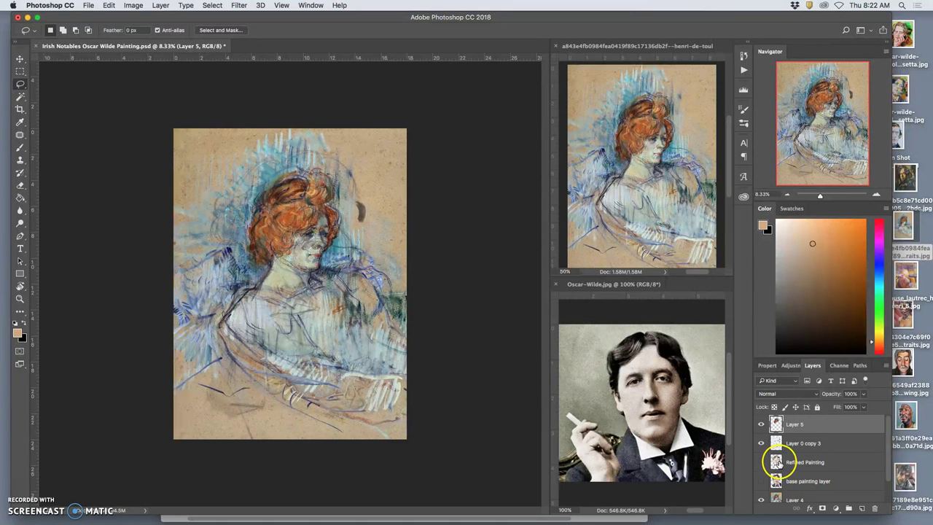
{"action": "left_click", "coordinate": [761, 462]}
{"action": "left_click", "coordinate": [761, 481]}
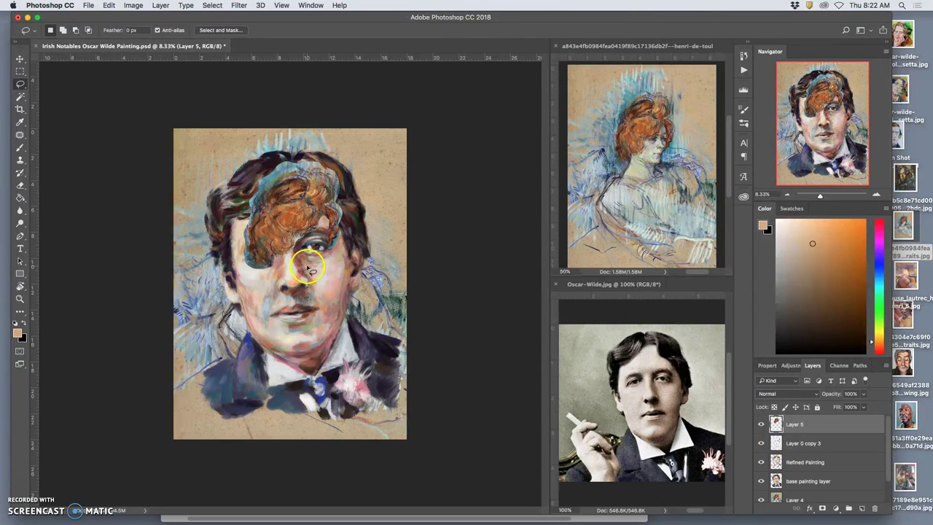
- Free-transform the copied hair on Layer 5 over the man's hair, scaling it to about 140% width and rotating it about -5°
{"action": "key", "text": "ctrl+t"}
{"action": "left_click_drag", "start_coordinate": [357, 275], "coordinate": [340, 287]}
{"action": "left_click_drag", "start_coordinate": [291, 225], "coordinate": [377, 216]}
{"action": "left_click_drag", "start_coordinate": [395, 183], "coordinate": [389, 156]}
{"action": "left_click_drag", "start_coordinate": [321, 208], "coordinate": [309, 180]}
{"action": "left_click_drag", "start_coordinate": [354, 255], "coordinate": [321, 246]}
{"action": "left_click_drag", "start_coordinate": [362, 146], "coordinate": [343, 116]}
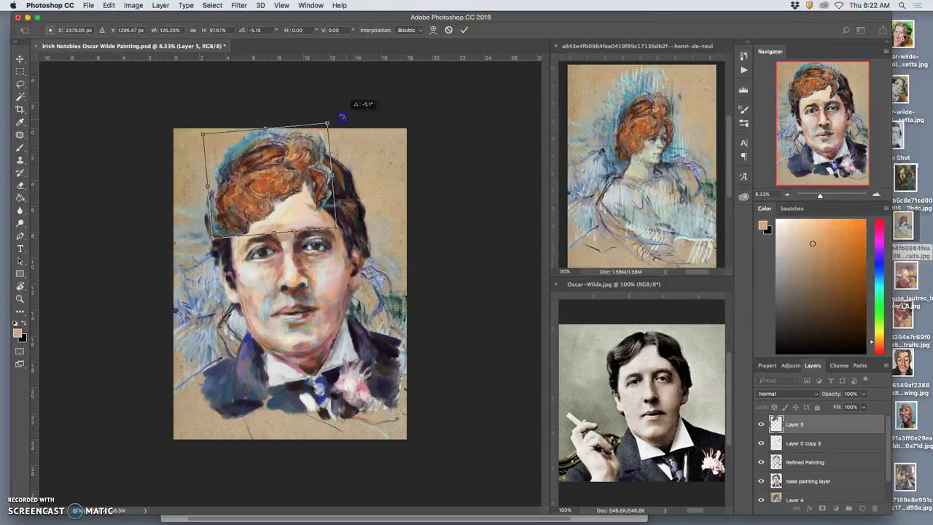
{"action": "left_click_drag", "start_coordinate": [285, 167], "coordinate": [271, 183]}
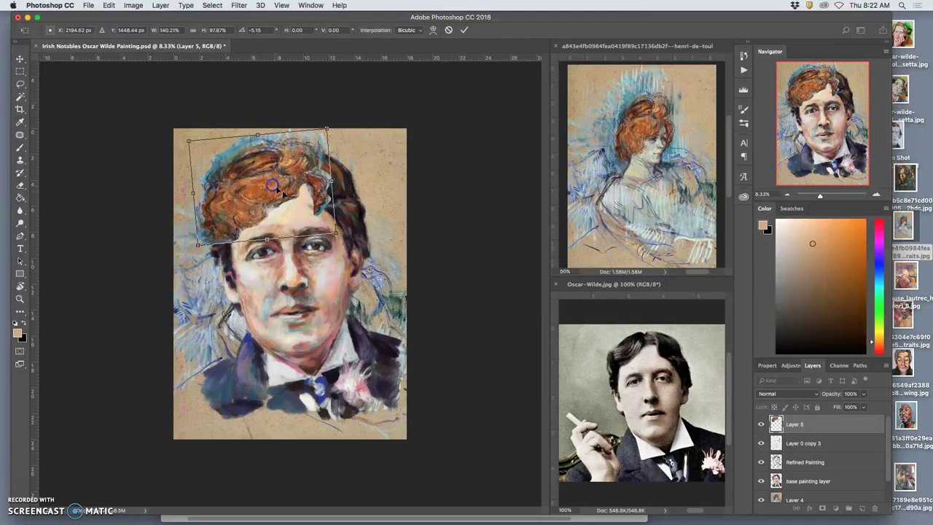
- Warp the copied hair to follow the man's hairline and the crown of his head, and apply the transformation
{"action": "right_click", "coordinate": [309, 227]}
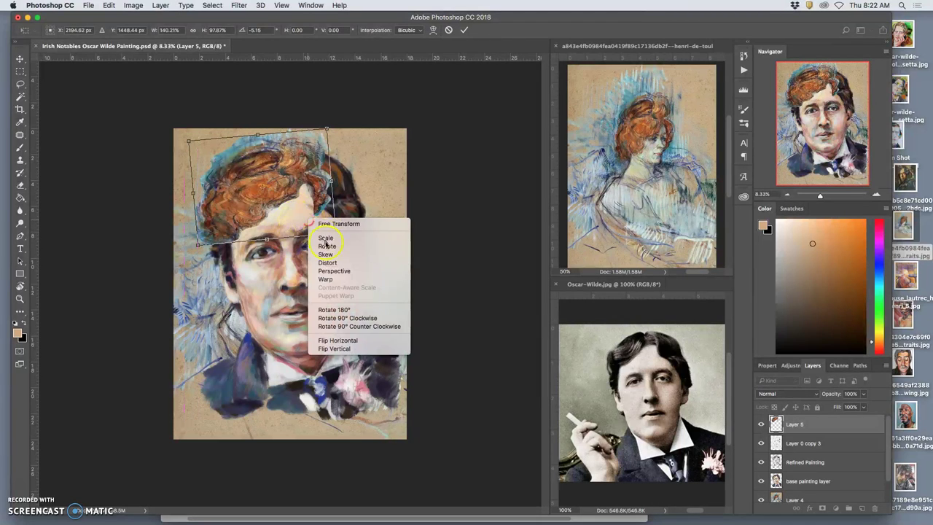
{"action": "left_click", "coordinate": [339, 276]}
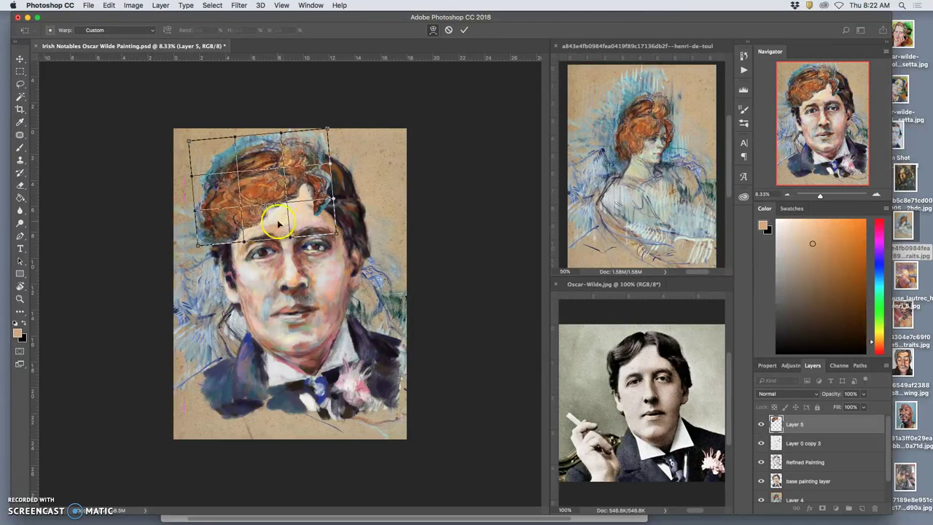
{"action": "left_click_drag", "start_coordinate": [234, 222], "coordinate": [229, 213]}
{"action": "left_click_drag", "start_coordinate": [292, 185], "coordinate": [255, 198]}
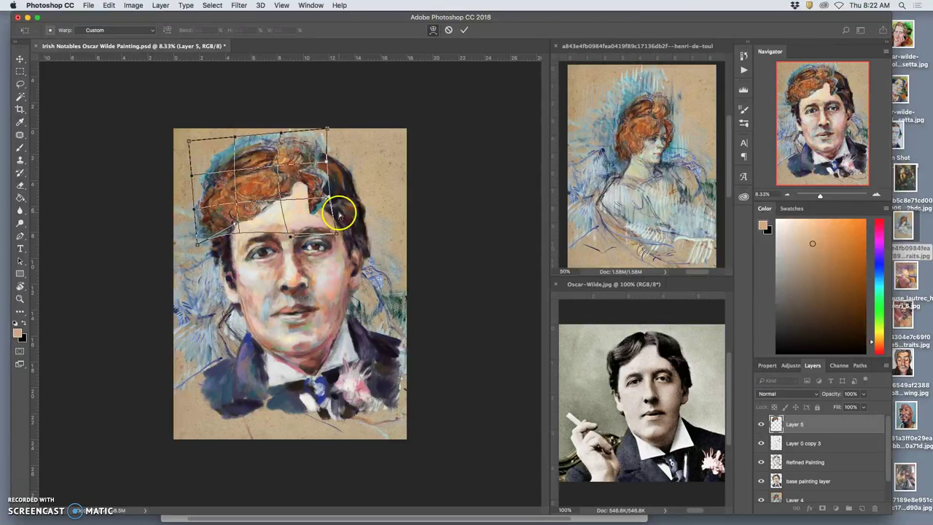
{"action": "mouse_move", "coordinate": [327, 215]}
{"action": "left_mouse_down"}
{"action": "mouse_move", "coordinate": [346, 207]}
{"action": "mouse_move", "coordinate": [330, 208]}
{"action": "left_mouse_up"}
{"action": "mouse_move", "coordinate": [323, 152]}
{"action": "left_mouse_down"}
{"action": "mouse_move", "coordinate": [318, 145]}
{"action": "mouse_move", "coordinate": [328, 166]}
{"action": "left_mouse_up"}
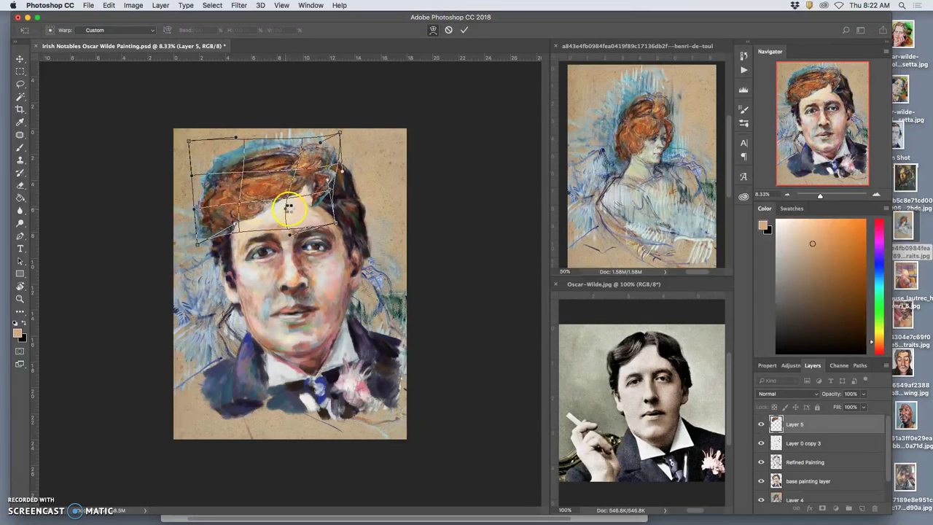
{"action": "key", "text": "Return"}
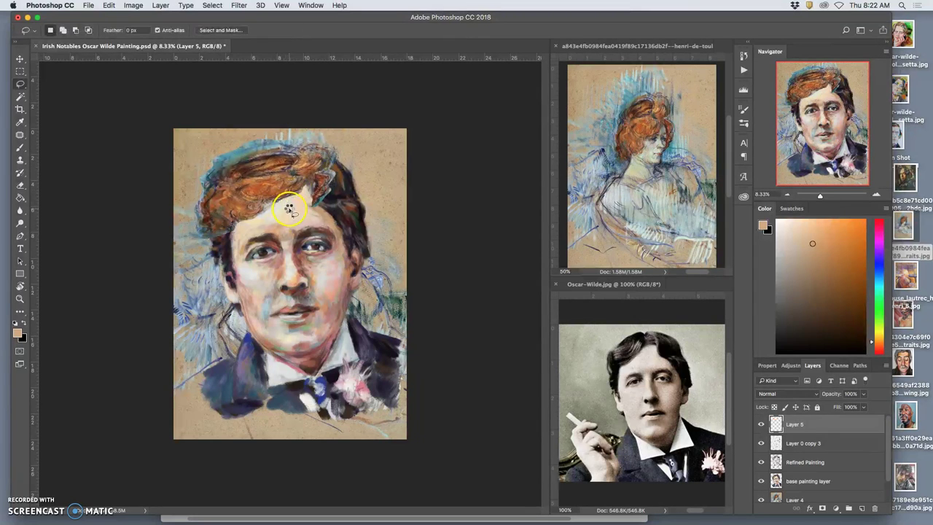
- Try the Overlay and Pin Light blend modes on Layer 5, and settle on Soft Light
{"action": "left_click", "coordinate": [785, 396]}
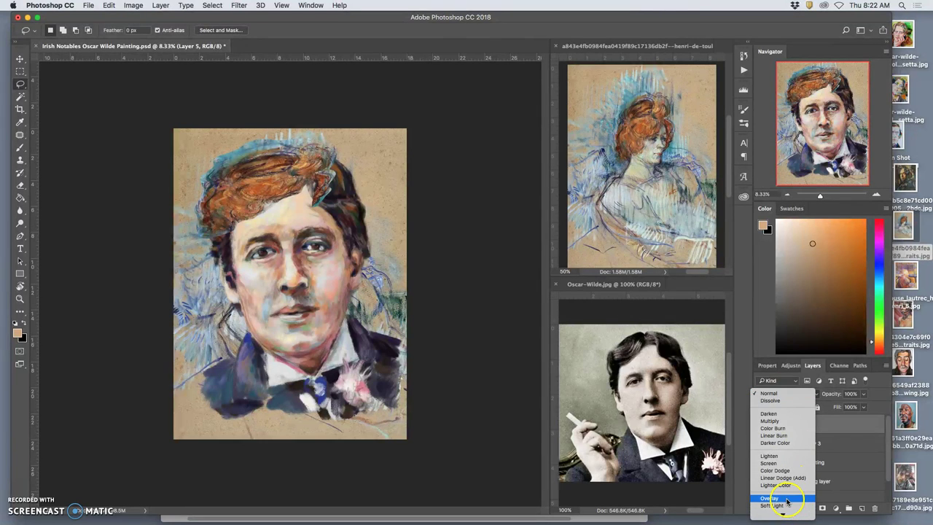
{"action": "left_click", "coordinate": [787, 498]}
{"action": "left_click", "coordinate": [787, 395]}
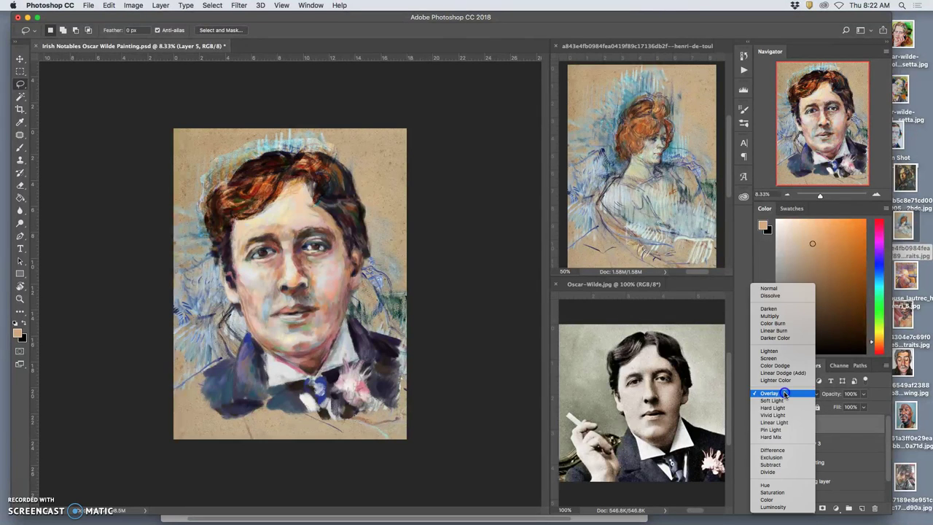
{"action": "left_click", "coordinate": [785, 430]}
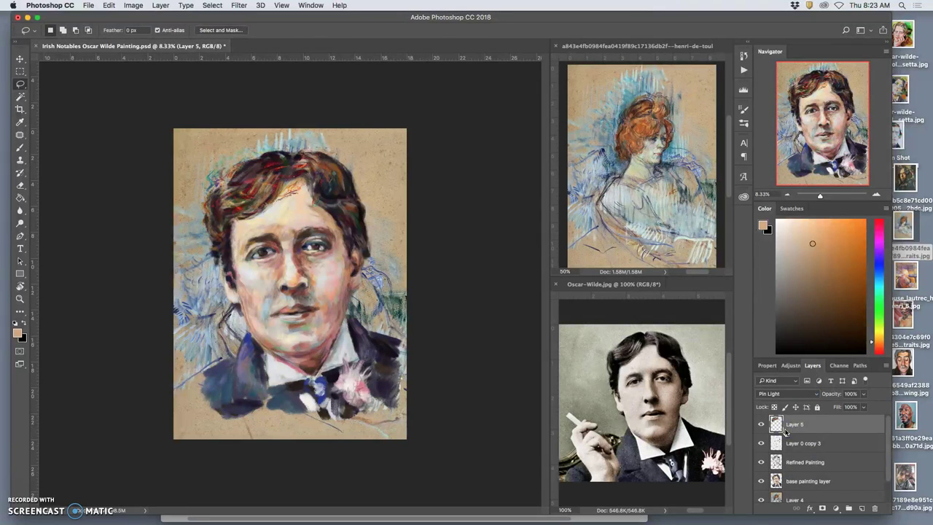
{"action": "left_click", "coordinate": [780, 394]}
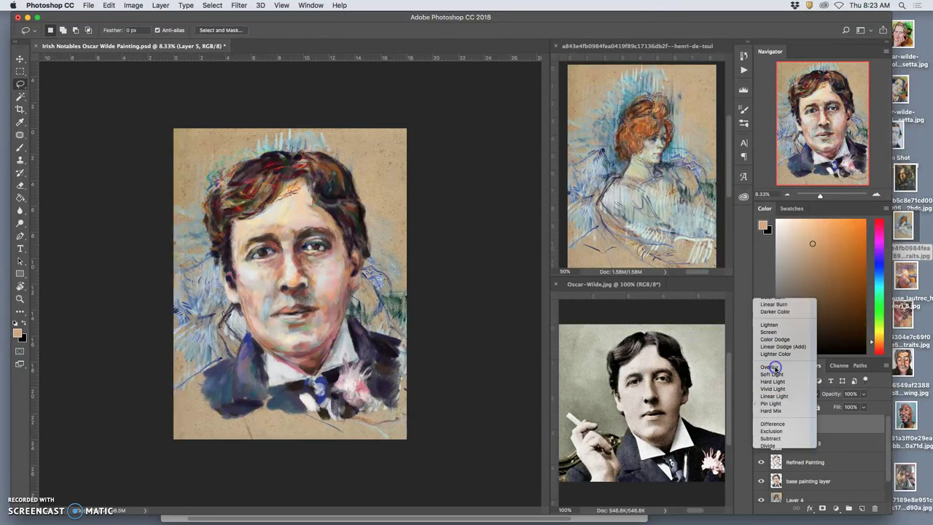
{"action": "left_click", "coordinate": [776, 369]}
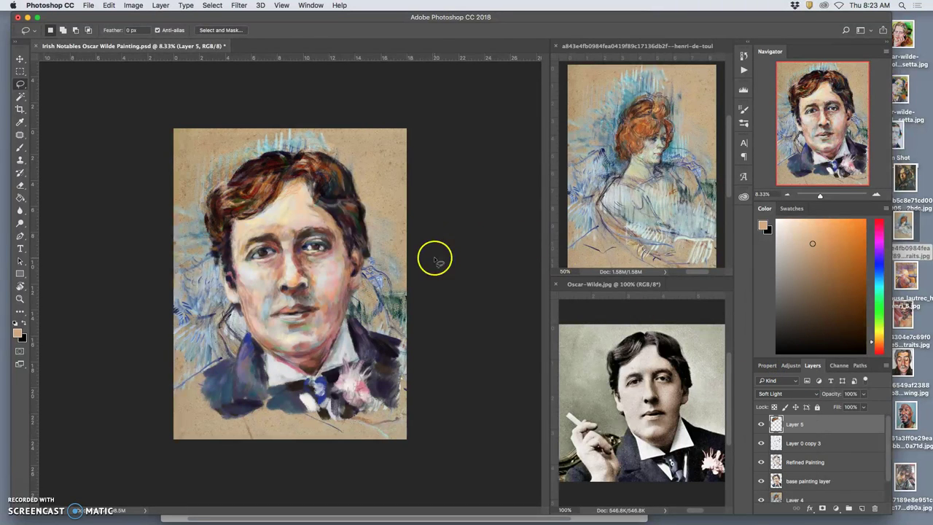
- Compare the portrait with and without the Layer 5 hair texture, and lower that layer's opacity to 70%
{"action": "key", "text": "super+plus"}
{"action": "scroll", "coordinate": [310, 253], "scroll_direction": "up", "scroll_amount": 5}
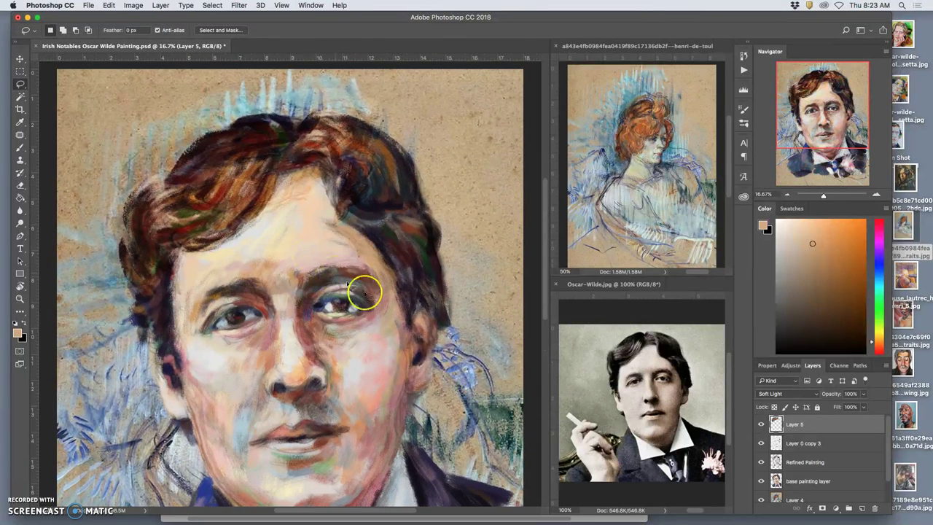
{"action": "left_click", "coordinate": [762, 424]}
{"action": "left_click", "coordinate": [762, 424]}
{"action": "left_click", "coordinate": [762, 424]}
{"action": "left_click", "coordinate": [761, 425]}
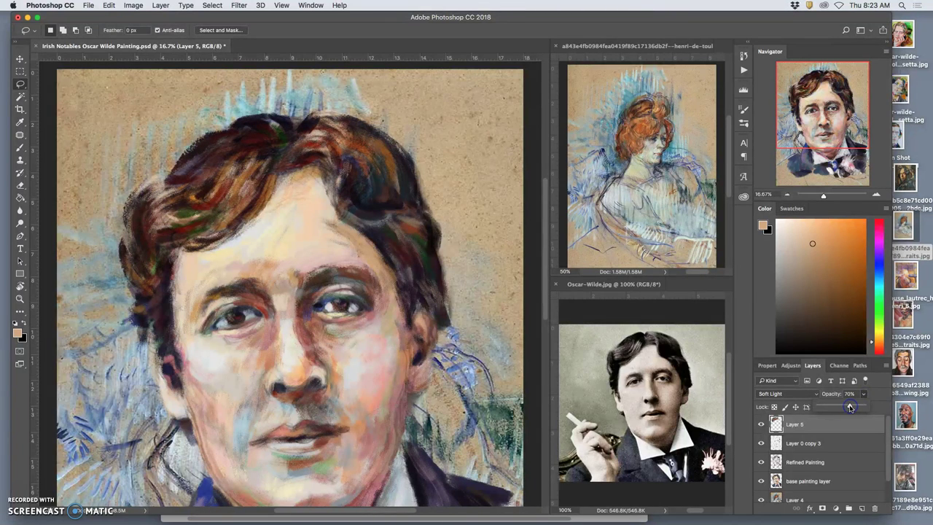
{"action": "left_click", "coordinate": [437, 379]}
- Hide the pastel background and erase Layer 5's stray texture around the outside of the hair with a 100% opacity Eraser
{"action": "scroll", "coordinate": [314, 295], "scroll_direction": "left", "scroll_amount": 2}
{"action": "left_click", "coordinate": [762, 500]}
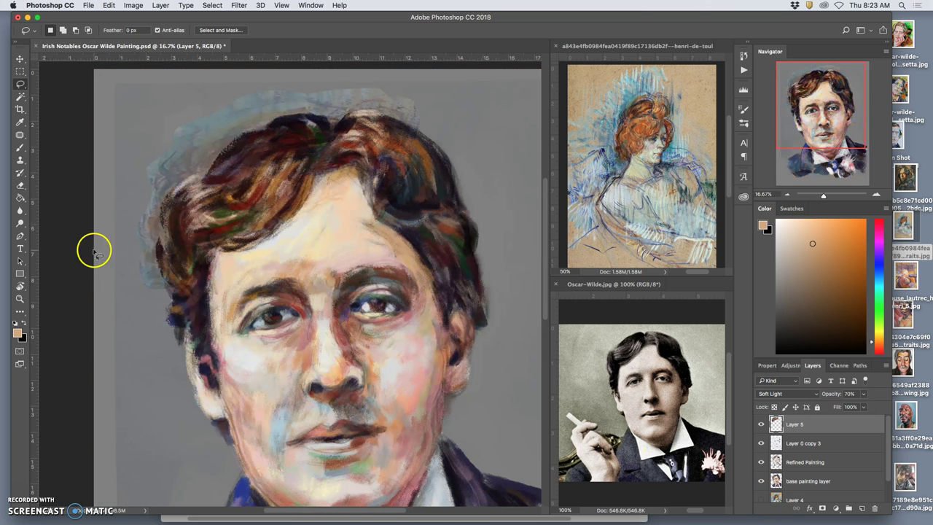
{"action": "left_click", "coordinate": [19, 185]}
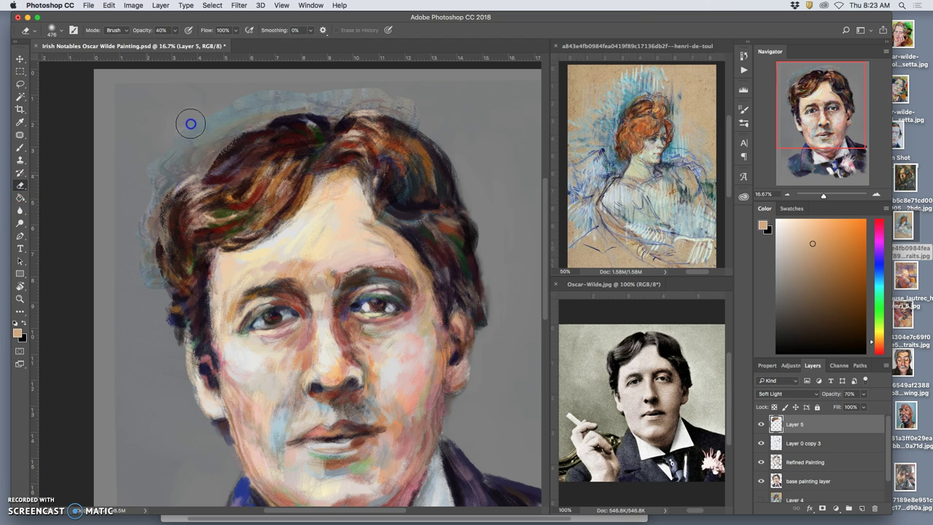
{"action": "left_click", "coordinate": [174, 31]}
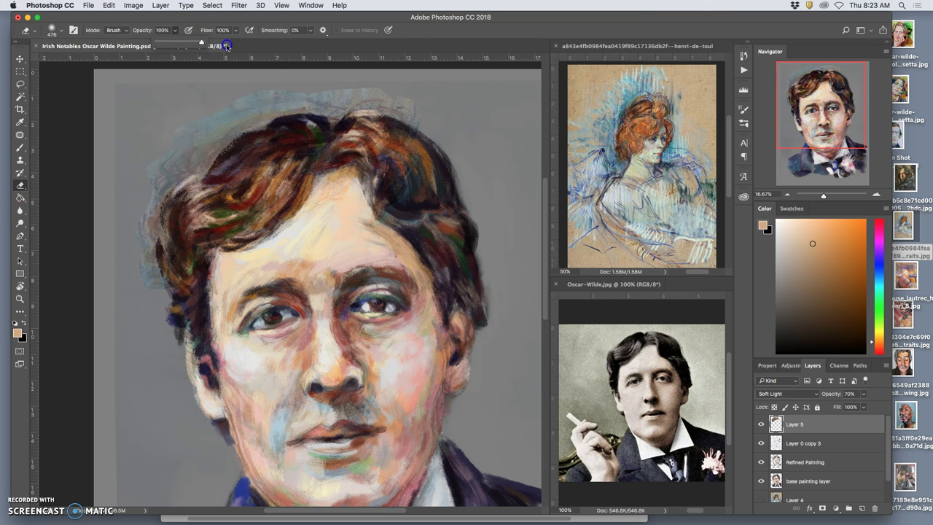
{"action": "left_click", "coordinate": [208, 90]}
{"action": "mouse_move", "coordinate": [177, 136]}
{"action": "left_mouse_down"}
{"action": "mouse_move", "coordinate": [147, 182]}
{"action": "mouse_move", "coordinate": [145, 223]}
{"action": "left_mouse_up"}
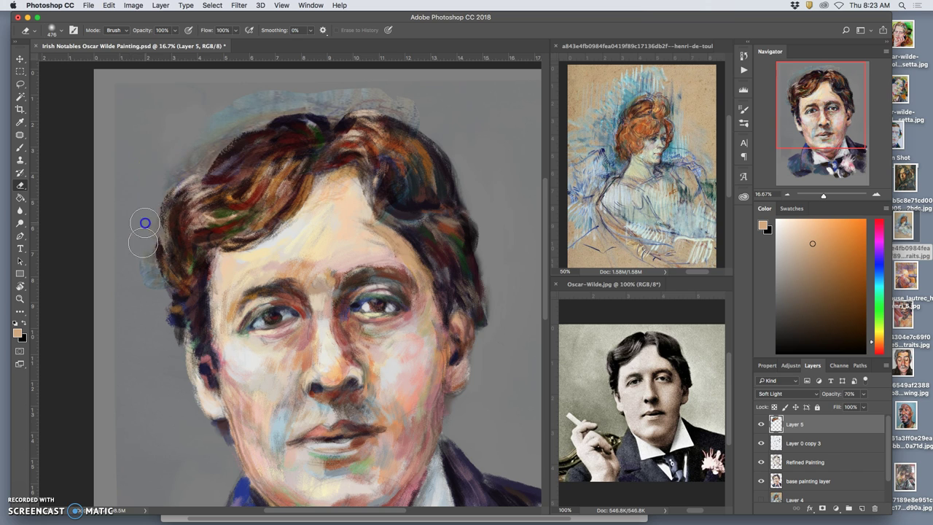
{"action": "mouse_move", "coordinate": [183, 121]}
{"action": "left_mouse_down"}
{"action": "mouse_move", "coordinate": [176, 158]}
{"action": "mouse_move", "coordinate": [251, 91]}
{"action": "mouse_move", "coordinate": [223, 125]}
{"action": "mouse_move", "coordinate": [288, 93]}
{"action": "mouse_move", "coordinate": [414, 99]}
{"action": "mouse_move", "coordinate": [405, 106]}
{"action": "mouse_move", "coordinate": [433, 121]}
{"action": "left_mouse_up"}
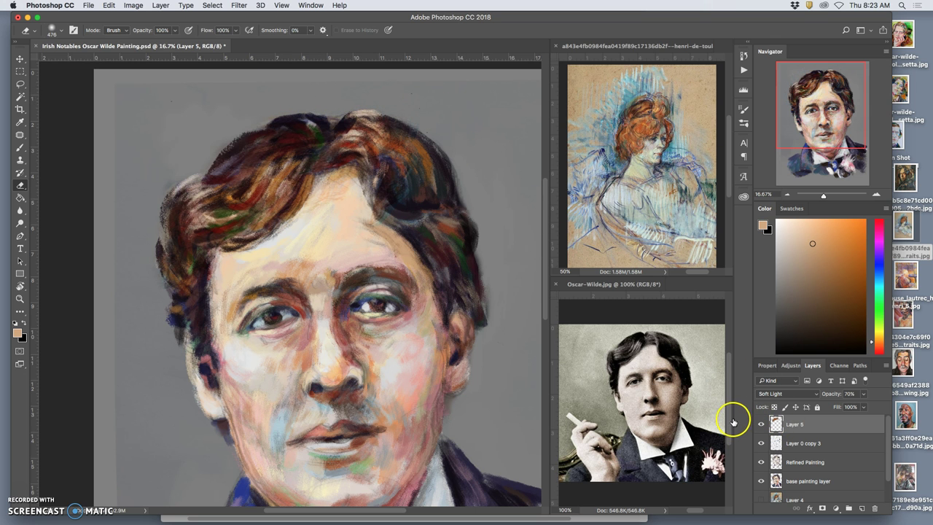
- Examine the top of the hair up close with Layer 5 switched on and off to judge its texture
{"action": "key", "text": "super+plus"}
{"action": "key", "text": "super+plus"}
{"action": "key", "text": "super+plus"}
{"action": "scroll", "coordinate": [562, 354], "scroll_direction": "up", "scroll_amount": 4}
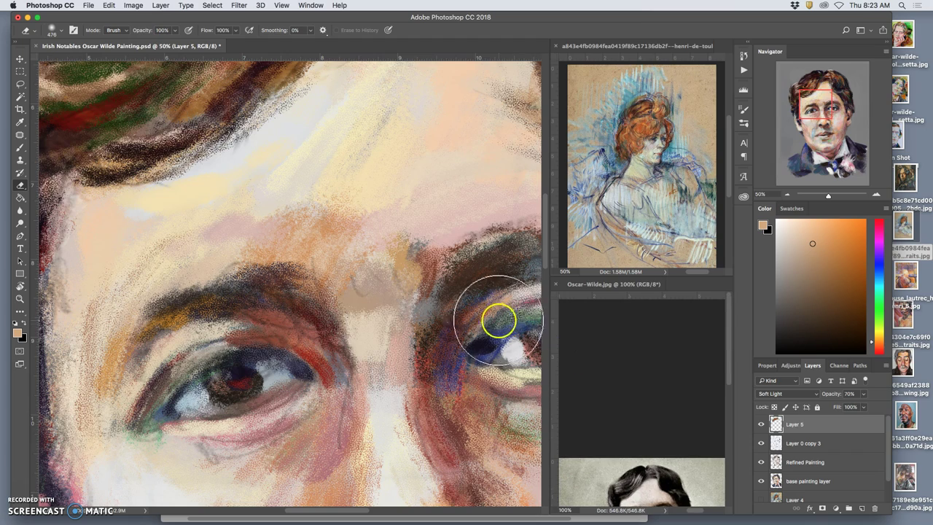
{"action": "scroll", "coordinate": [277, 234], "scroll_direction": "up", "scroll_amount": 8}
{"action": "scroll", "coordinate": [297, 243], "scroll_direction": "down", "scroll_amount": 2}
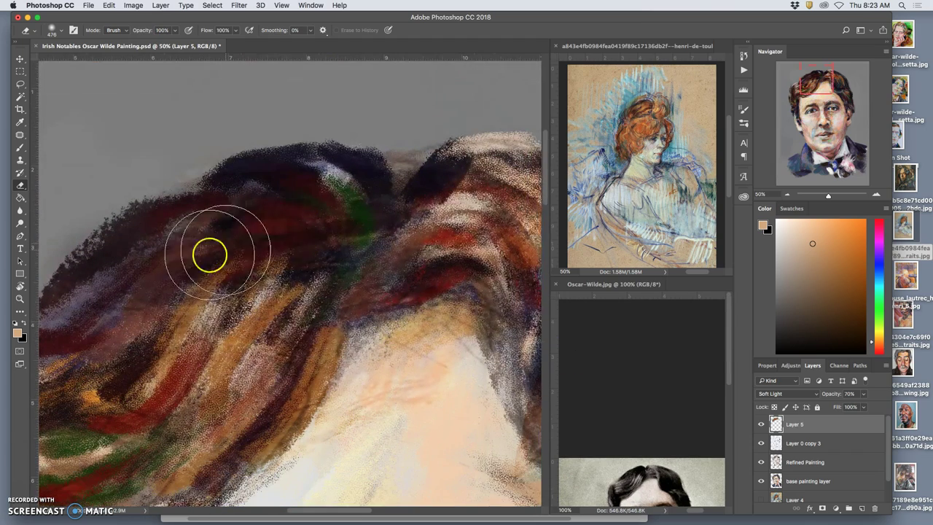
{"action": "left_click", "coordinate": [761, 426]}
{"action": "left_click", "coordinate": [761, 426]}
{"action": "left_click", "coordinate": [761, 426]}
{"action": "left_click", "coordinate": [761, 427]}
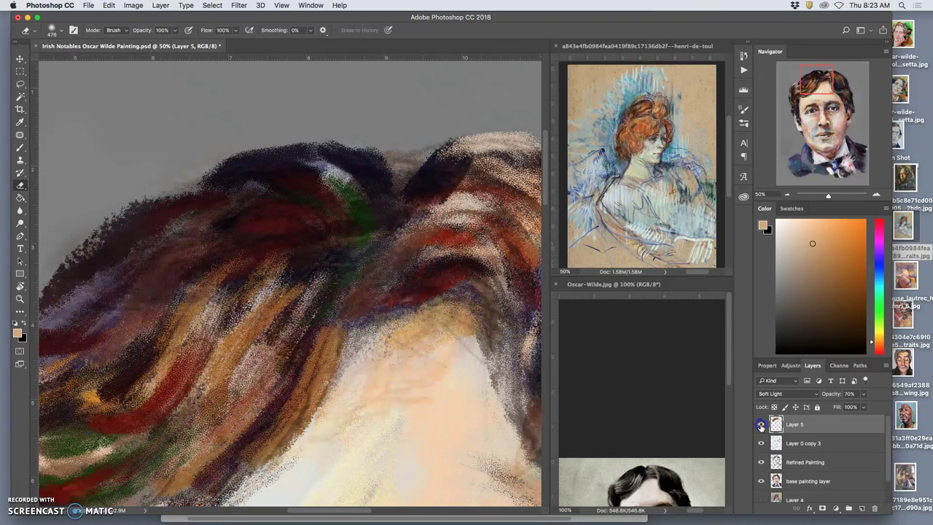
{"action": "left_click", "coordinate": [761, 426]}
{"action": "left_click", "coordinate": [761, 426]}
{"action": "left_click", "coordinate": [761, 426]}
{"action": "left_click", "coordinate": [761, 426]}
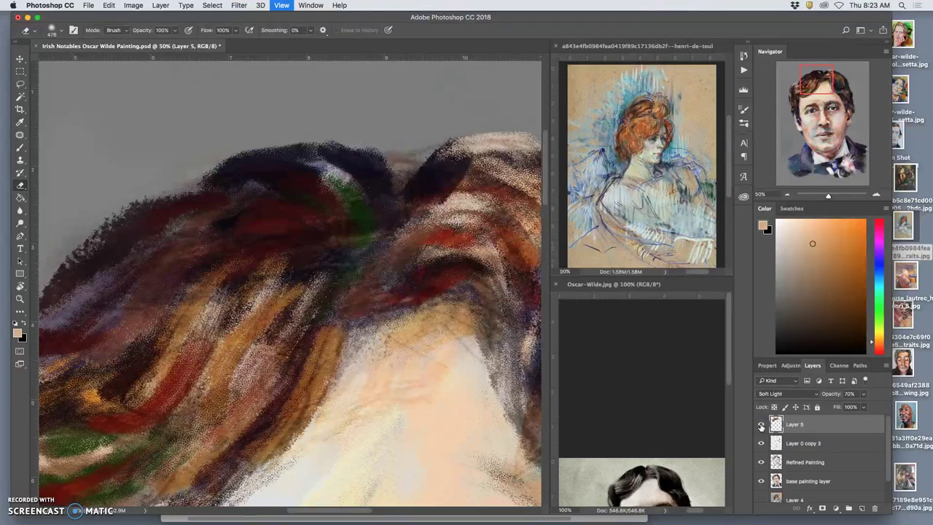
- Show the Layer 4 pastel background behind the full portrait again
{"action": "key", "text": "super+minus"}
{"action": "scroll", "coordinate": [477, 371], "scroll_direction": "down", "scroll_amount": 5}
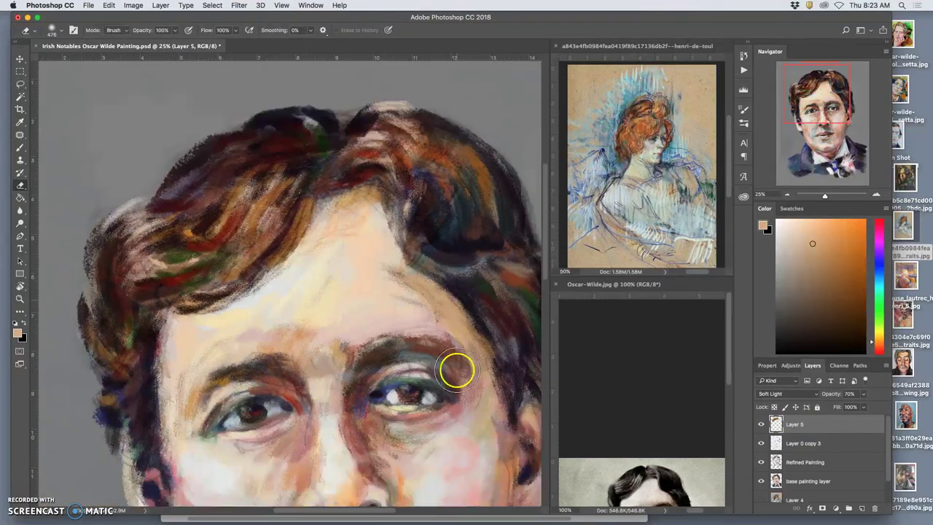
{"action": "key", "text": "super+minus"}
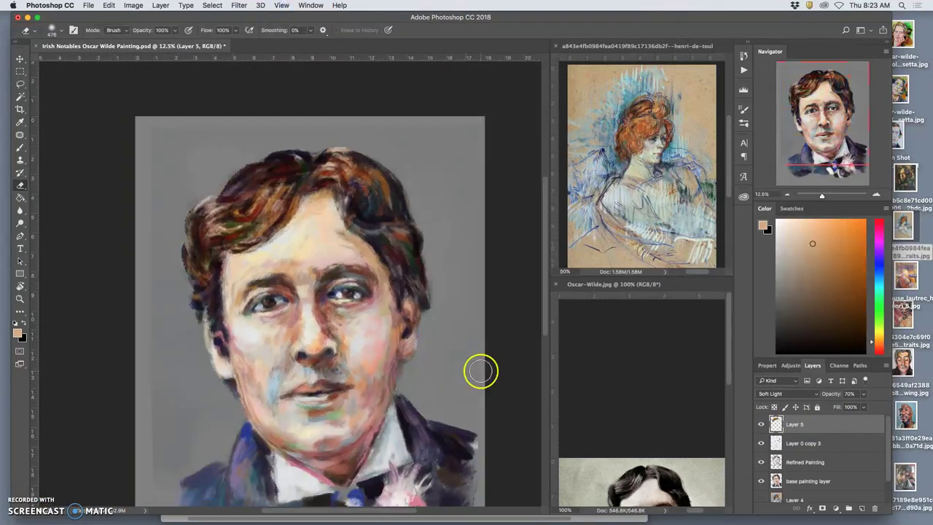
{"action": "left_click", "coordinate": [761, 500]}
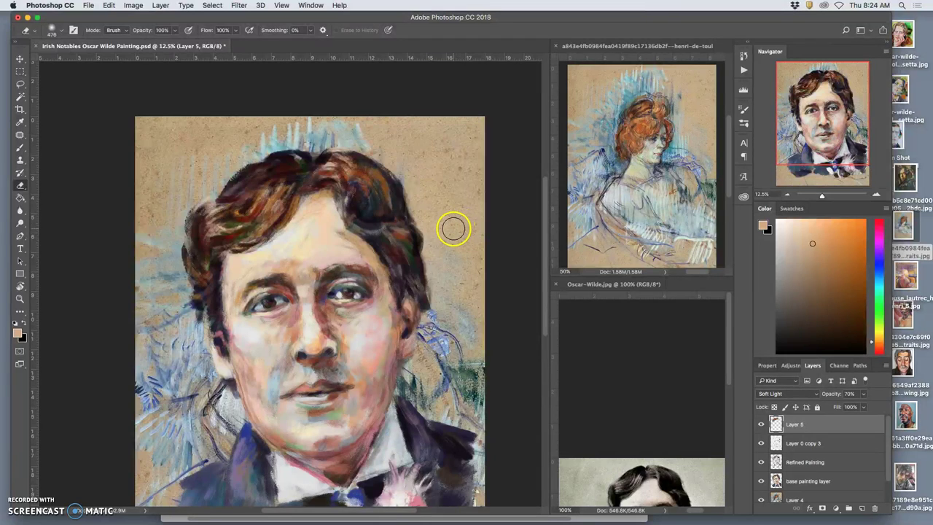
{"action": "key", "text": "ctrl+minus"}
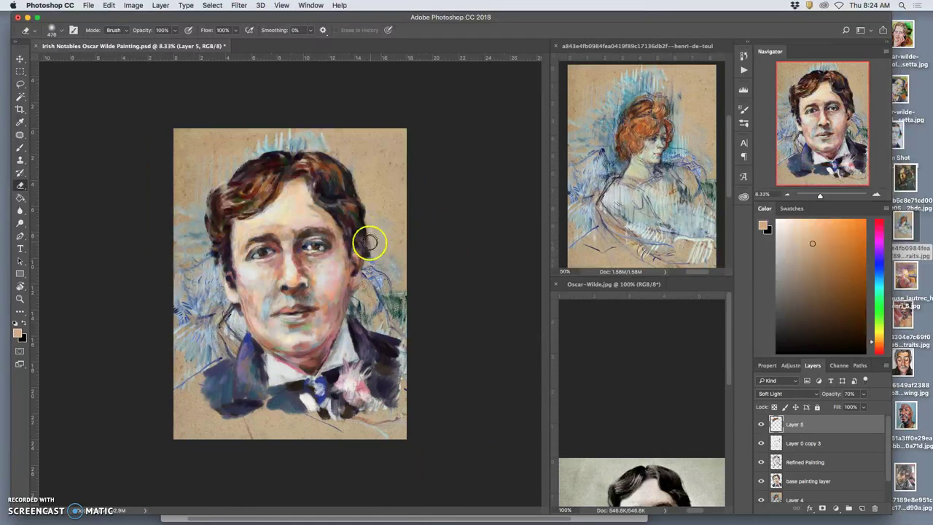
- Lasso the woman's pale dress on Layer 4, copy it to a new layer, and bring the copy to the top of the stack
{"action": "left_click", "coordinate": [793, 497]}
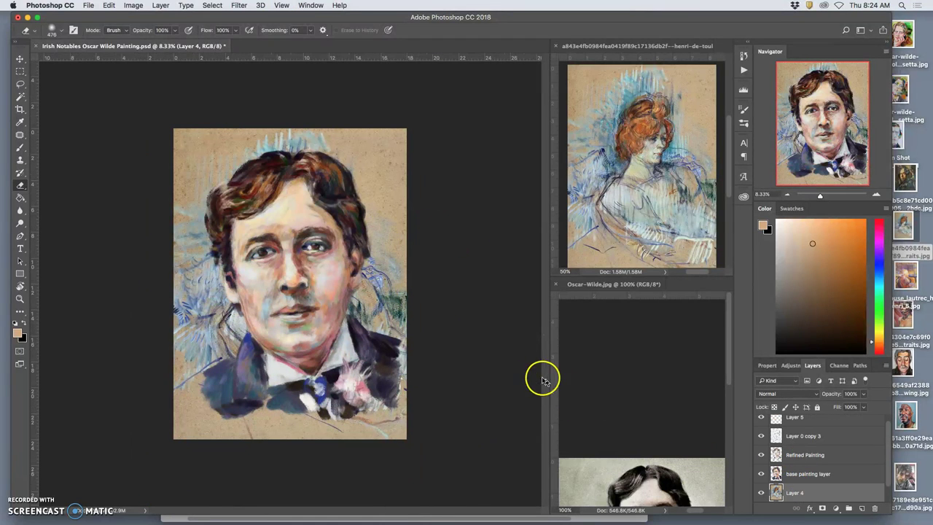
{"action": "left_click", "coordinate": [20, 84]}
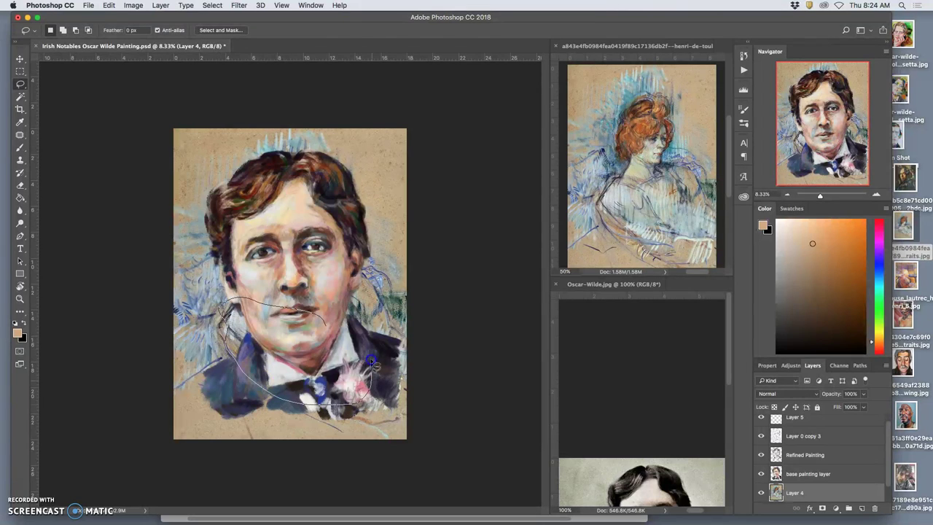
{"action": "left_click_drag", "start_coordinate": [338, 323], "coordinate": [343, 327]}
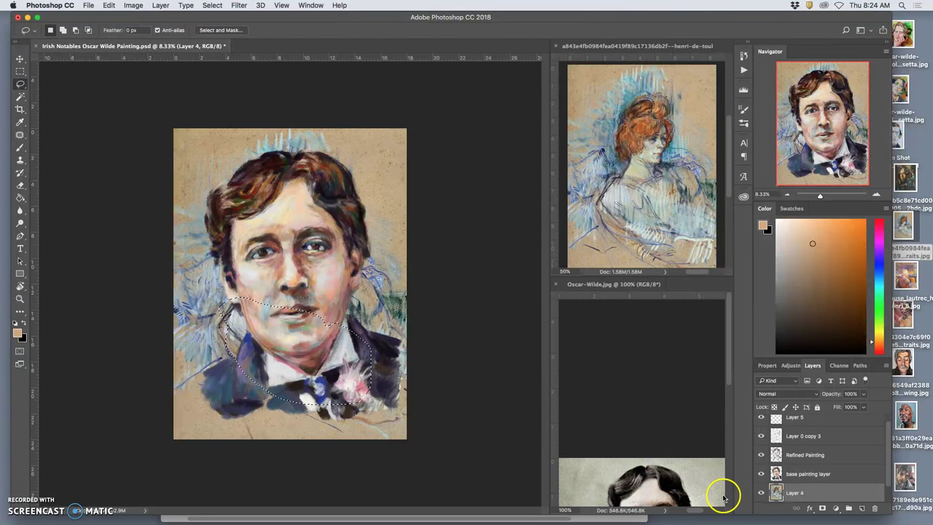
{"action": "key", "text": "super+]"}
{"action": "key", "text": "super+]"}
{"action": "key", "text": "super+]"}
{"action": "key", "text": "super+]"}
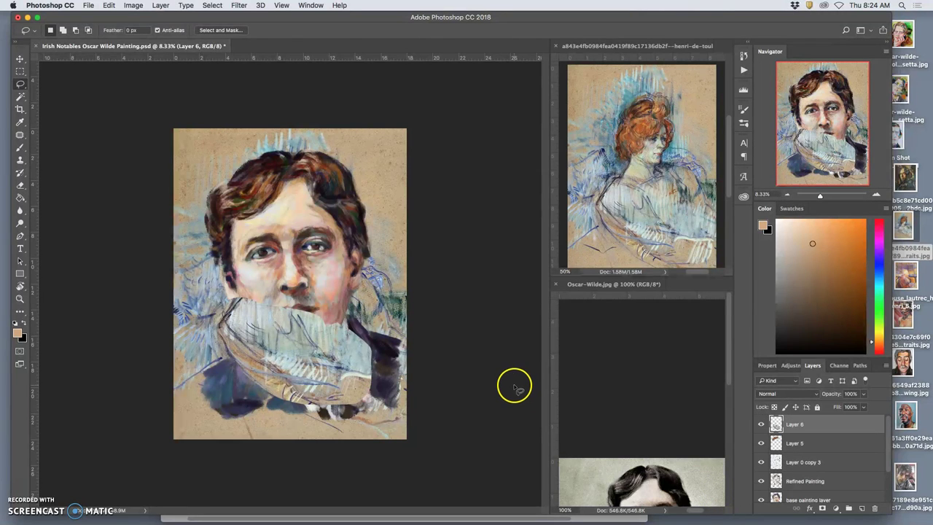
- Free-transform the dress copy over the man's face, rotating it about 31° and stretching its height to about 133%
{"action": "key", "text": "super+t"}
{"action": "left_click_drag", "start_coordinate": [295, 297], "coordinate": [314, 261]}
{"action": "left_click_drag", "start_coordinate": [383, 256], "coordinate": [372, 314]}
- Warp the dress copy on Layer 6, bulging it upward and outward to cover the man's face, and apply the transform
{"action": "right_click", "coordinate": [330, 315]}
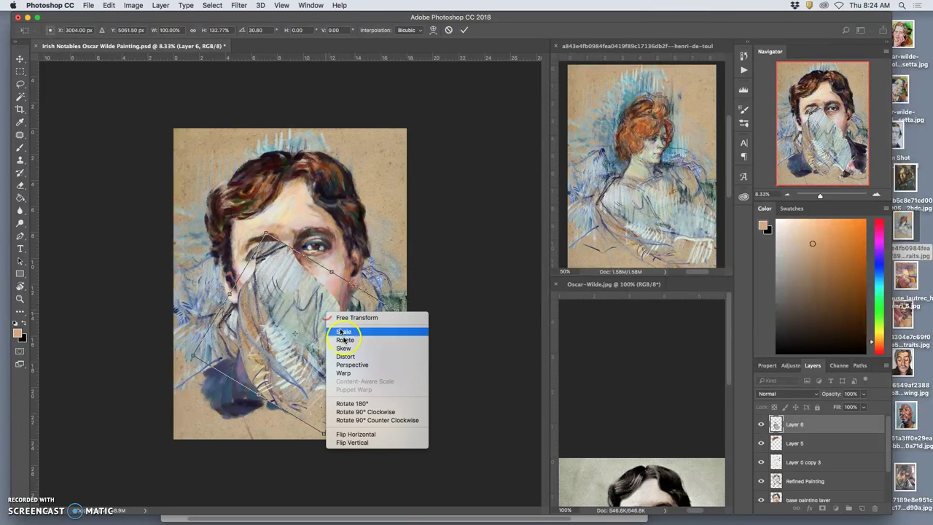
{"action": "left_click", "coordinate": [356, 376]}
{"action": "left_click_drag", "start_coordinate": [340, 297], "coordinate": [349, 206]}
{"action": "left_click", "coordinate": [246, 274]}
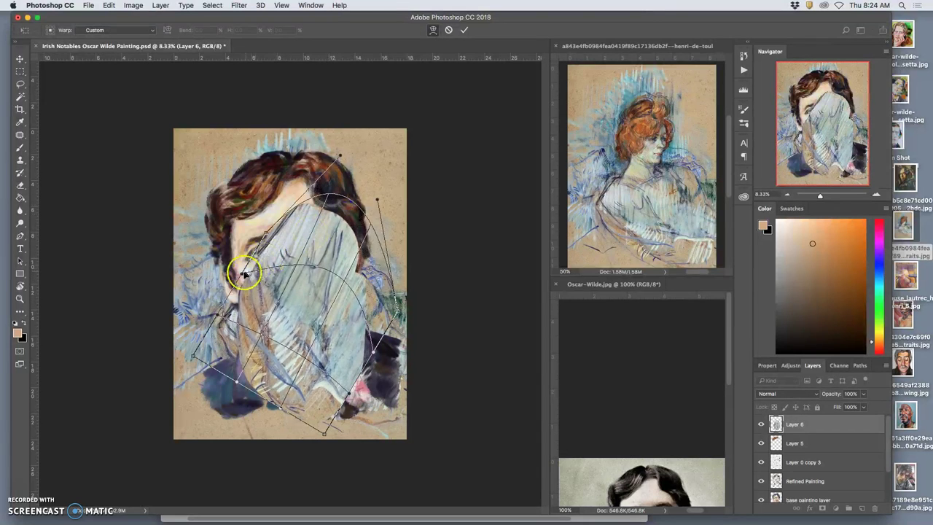
{"action": "left_click_drag", "start_coordinate": [240, 270], "coordinate": [167, 215]}
{"action": "left_click_drag", "start_coordinate": [229, 359], "coordinate": [212, 359]}
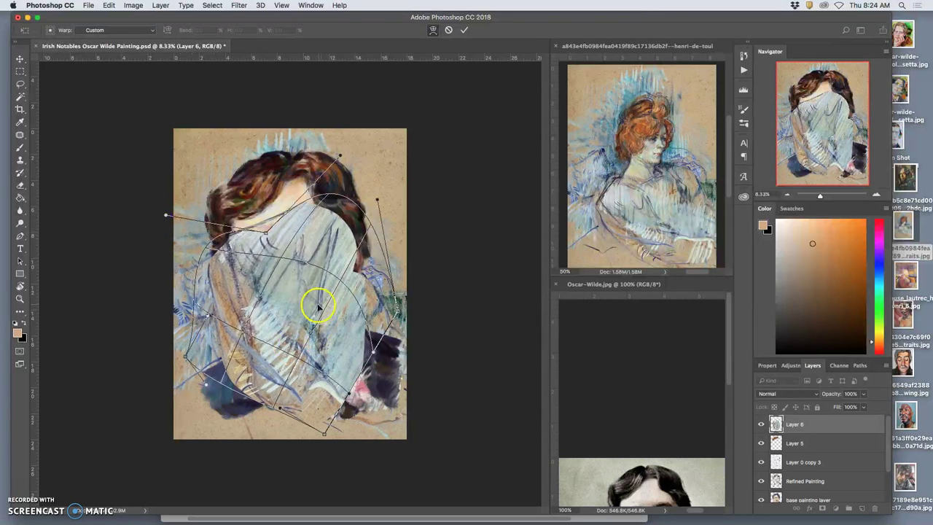
{"action": "left_click_drag", "start_coordinate": [364, 351], "coordinate": [383, 343]}
{"action": "left_click_drag", "start_coordinate": [320, 410], "coordinate": [315, 396]}
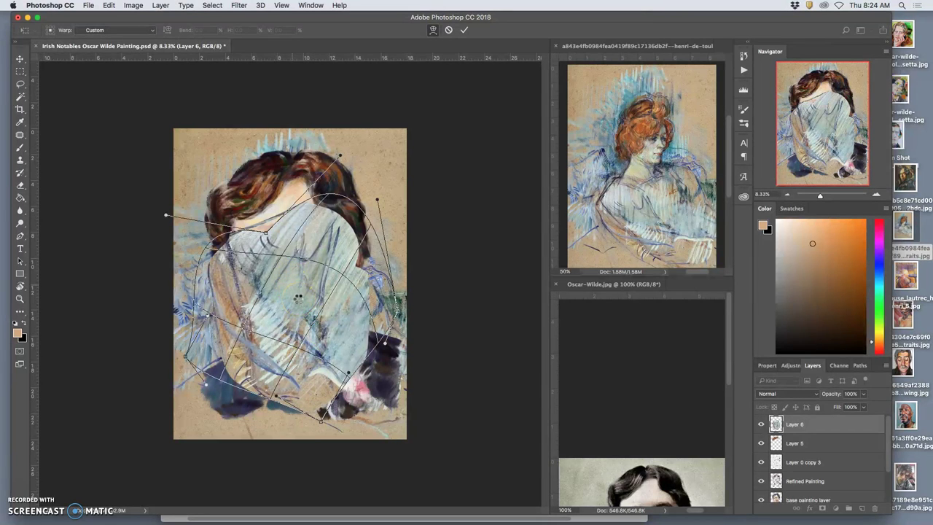
{"action": "key", "text": "Return"}
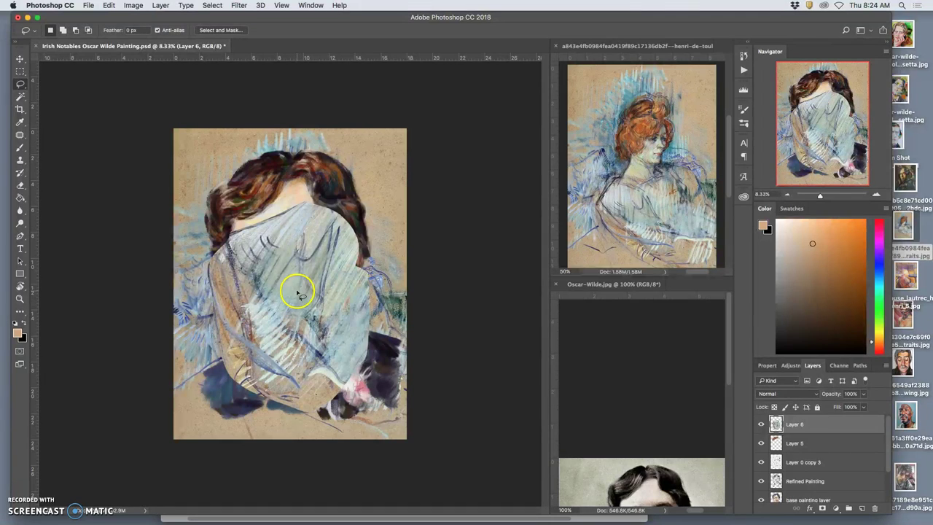
- Move the Layer 6 texture up over the forehead and set its blend mode to Soft Light
{"action": "left_click", "coordinate": [19, 59]}
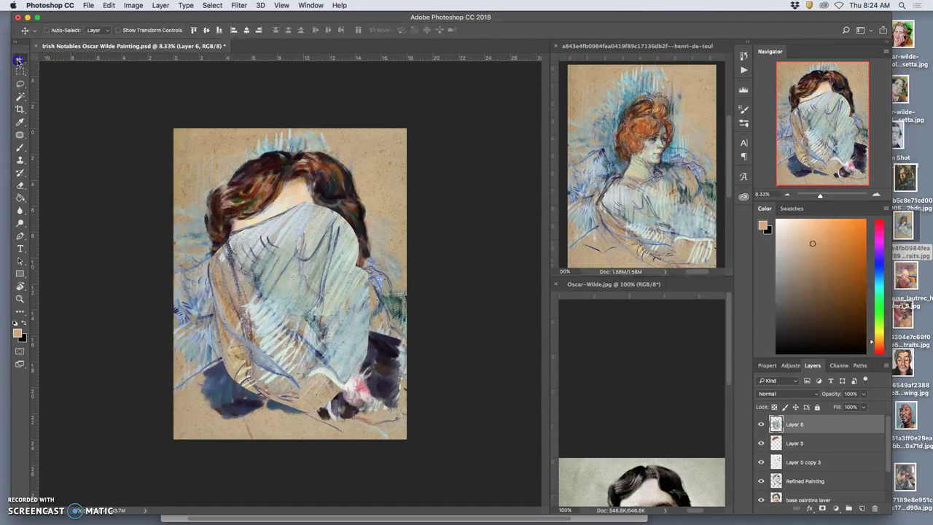
{"action": "left_click_drag", "start_coordinate": [280, 249], "coordinate": [272, 221]}
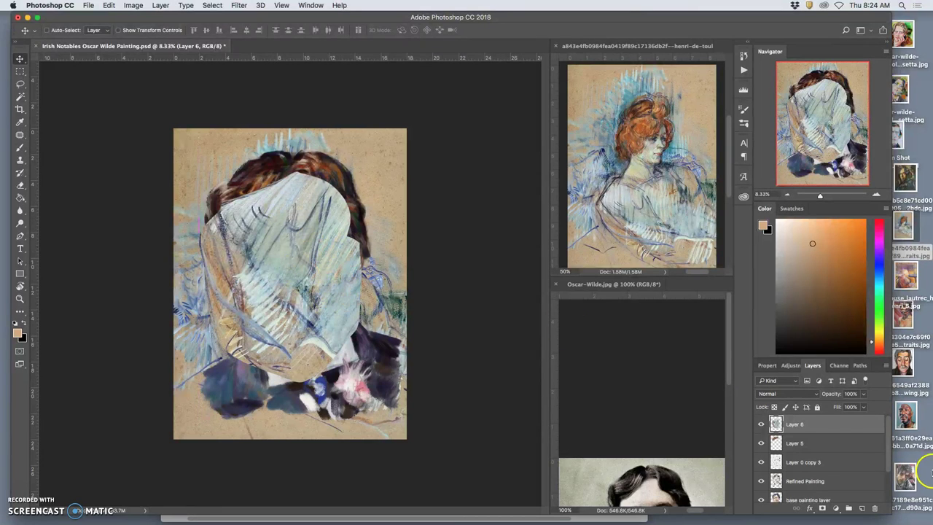
{"action": "left_click", "coordinate": [788, 394]}
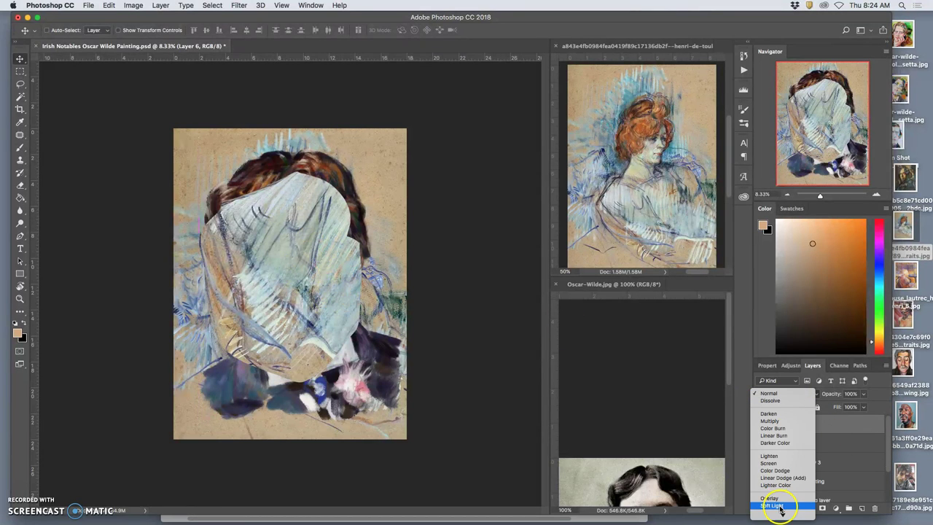
{"action": "left_click", "coordinate": [773, 476]}
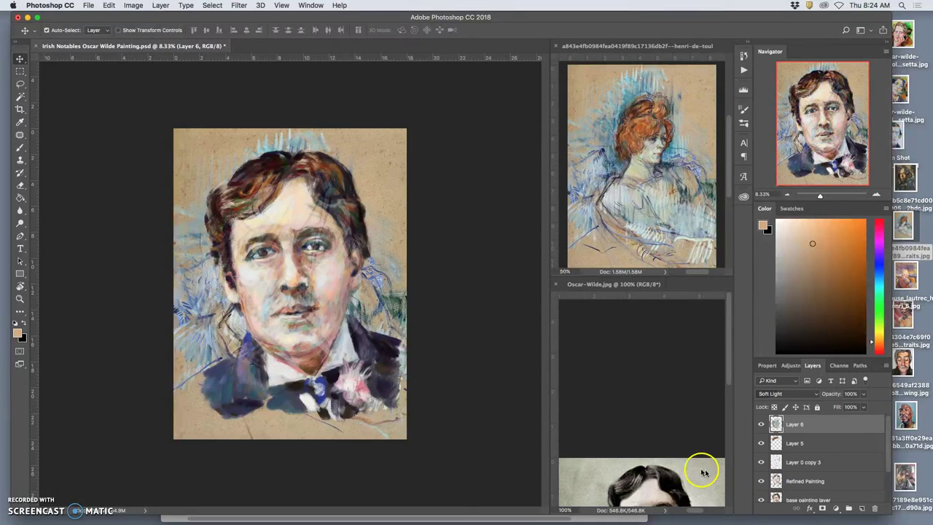
- Move Layer 6 down two places in the stack so it sits directly above the Refined Painting layer
{"action": "key", "text": "super+equal"}
{"action": "key", "text": "super+equal"}
{"action": "key", "text": "super+equal"}
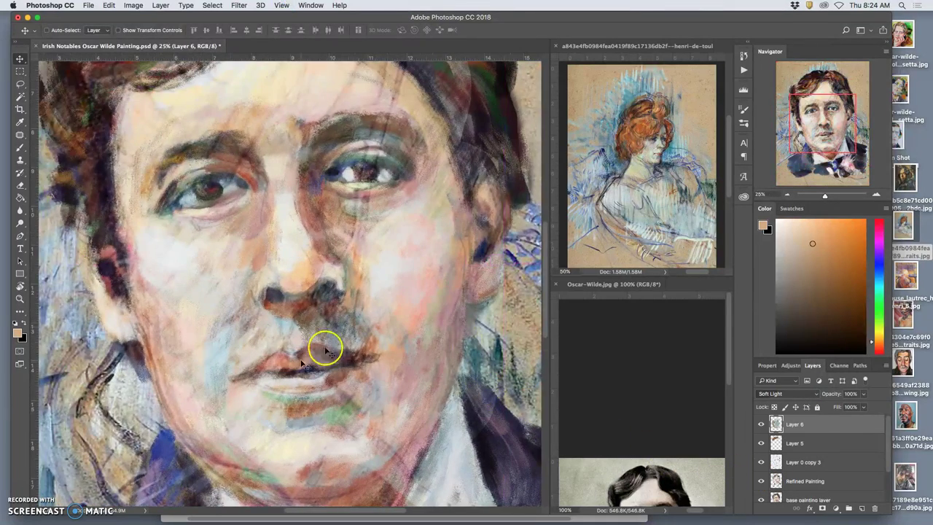
{"action": "key", "text": "super"}
{"action": "key", "text": "super+bracketleft"}
{"action": "key", "text": "super+bracketleft"}
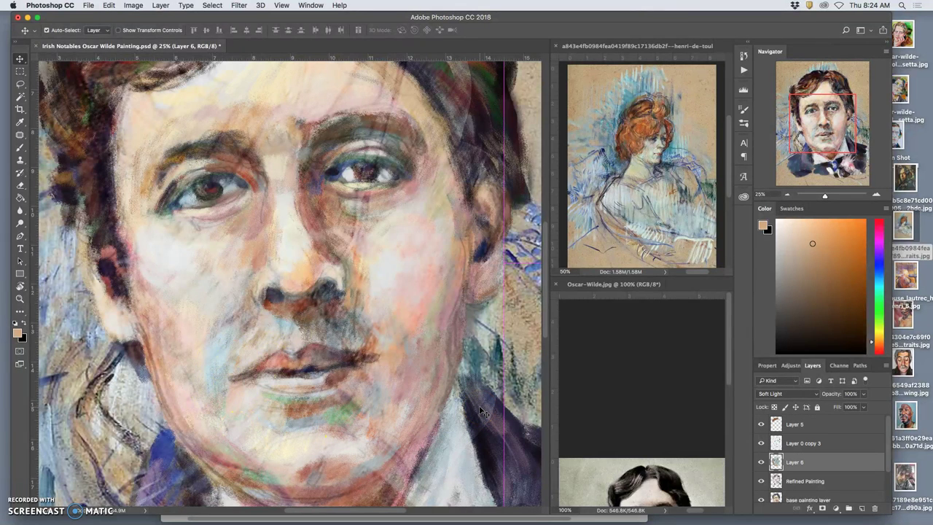
- Place Layer 5 beneath Layer 0 copy 3 at 70% opacity, and lock Layer 0 copy 3
{"action": "left_click", "coordinate": [791, 423]}
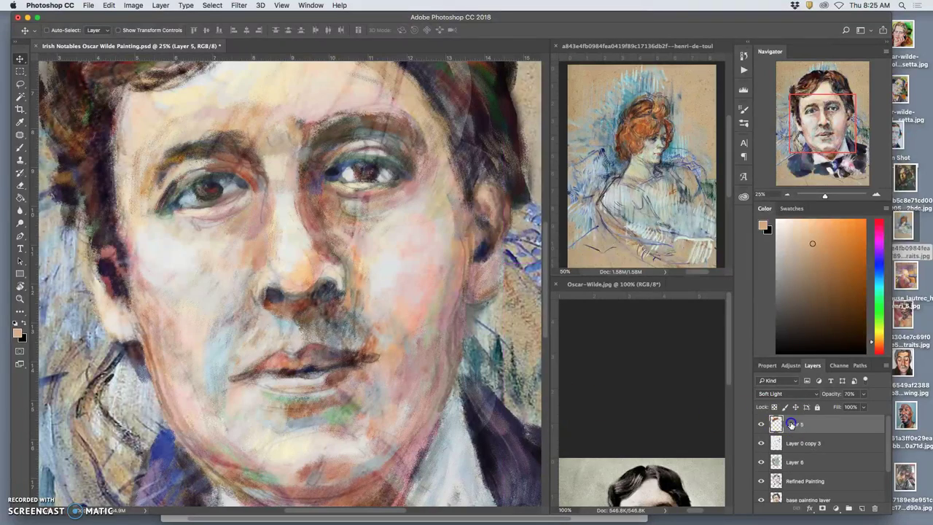
{"action": "key", "text": "super+bracketleft"}
{"action": "key", "text": "7"}
{"action": "scroll", "coordinate": [406, 355], "scroll_direction": "up", "scroll_amount": 10}
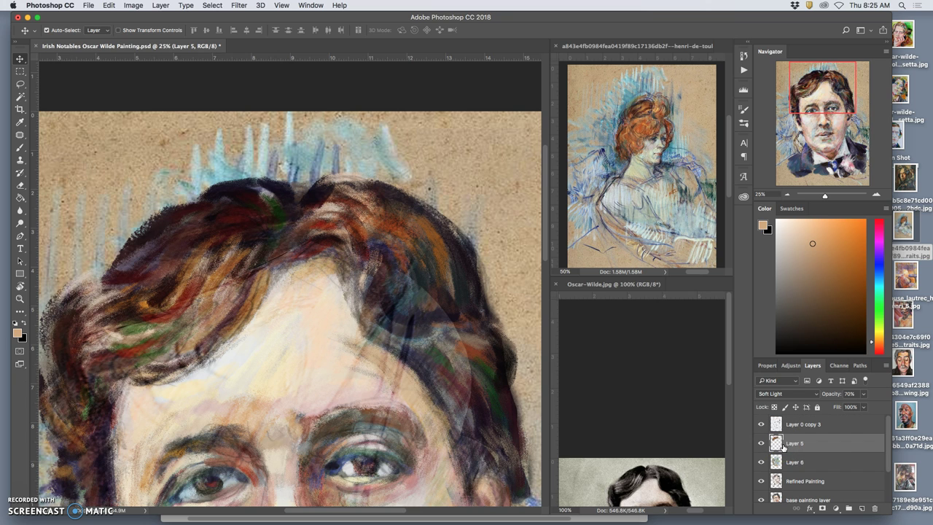
{"action": "left_click", "coordinate": [842, 427]}
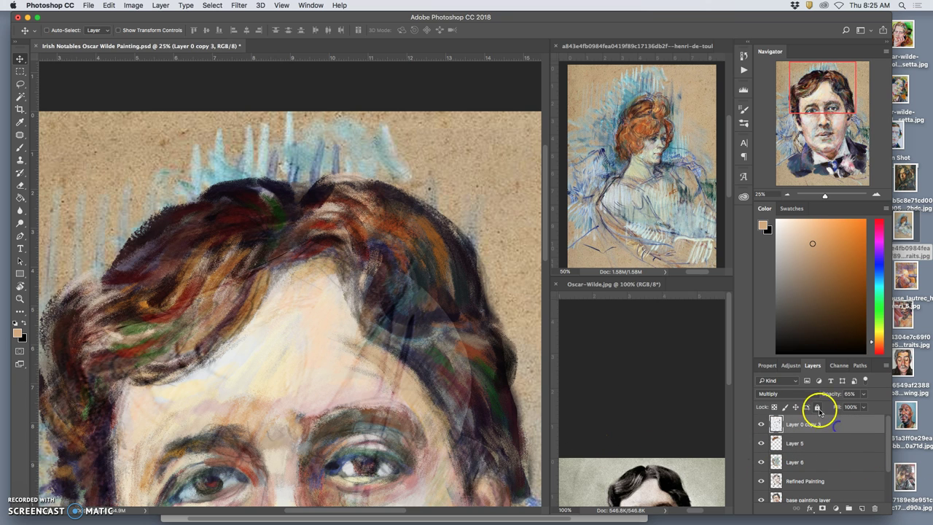
{"action": "scroll", "coordinate": [428, 377], "scroll_direction": "down", "scroll_amount": 8}
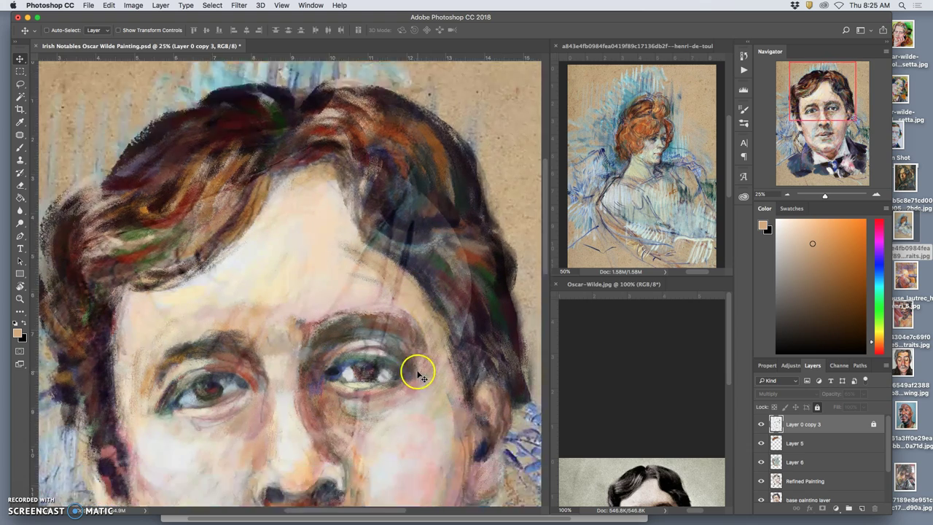
- Reduce Layer 6's opacity to 51% and switch the layer off and on to compare the face texture
{"action": "key", "text": "super+minus"}
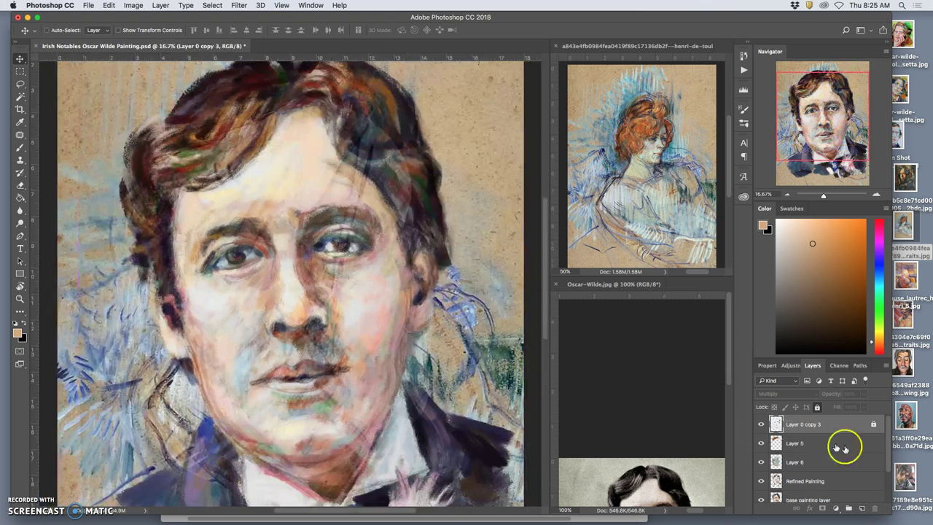
{"action": "left_click", "coordinate": [820, 465]}
{"action": "left_click", "coordinate": [864, 394]}
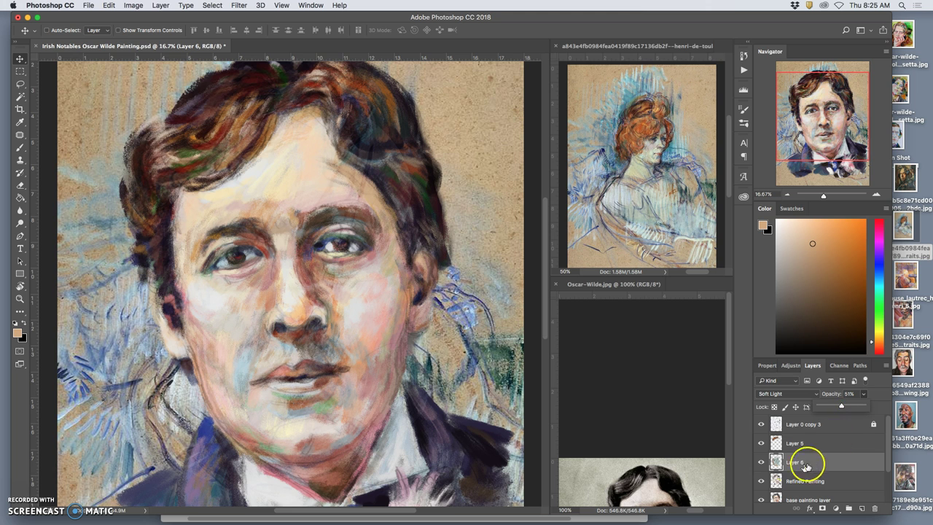
{"action": "left_click", "coordinate": [761, 462]}
{"action": "left_click", "coordinate": [761, 462]}
{"action": "left_click", "coordinate": [761, 462]}
{"action": "left_click", "coordinate": [762, 462]}
{"action": "left_click", "coordinate": [761, 463]}
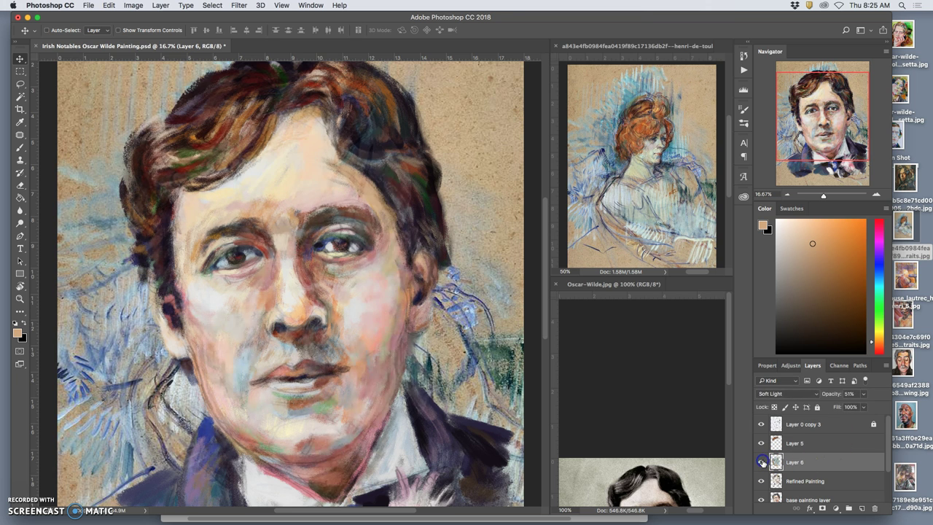
- Hide the Layer 4 background and erase Layer 6's overspill around the head and over the hair
{"action": "scroll", "coordinate": [762, 484], "scroll_direction": "down", "scroll_amount": 2}
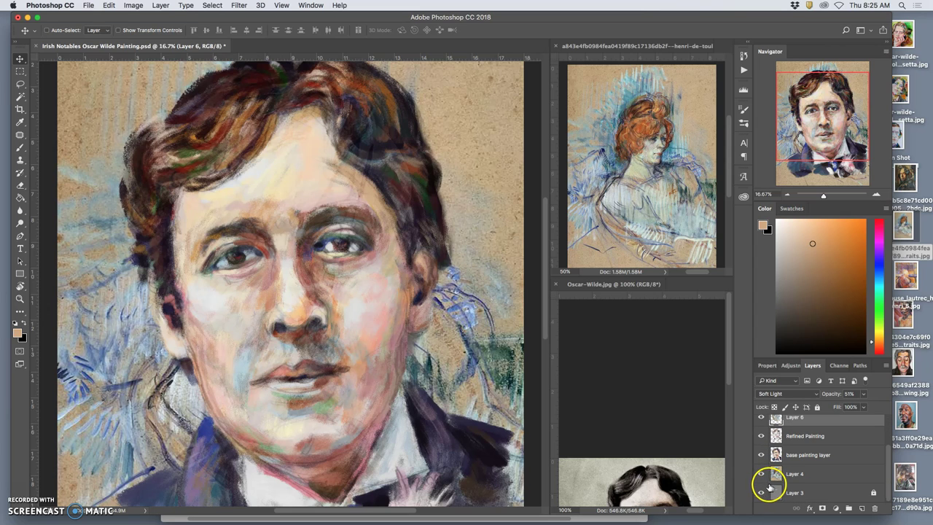
{"action": "left_click", "coordinate": [761, 475]}
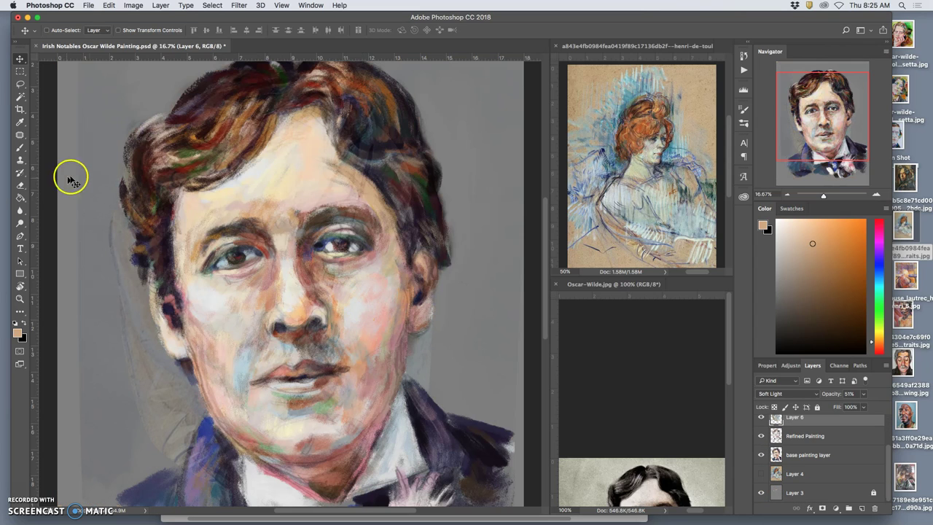
{"action": "left_click", "coordinate": [19, 185]}
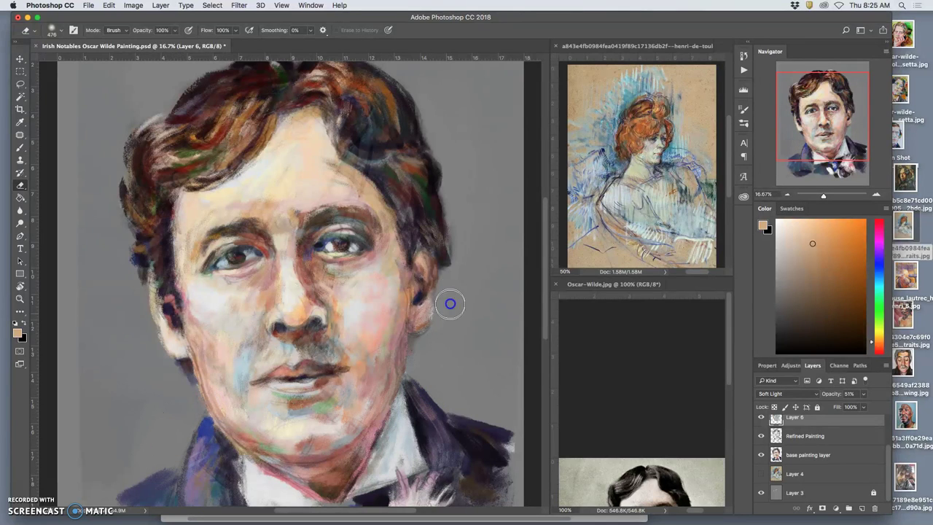
{"action": "left_click_drag", "start_coordinate": [400, 170], "coordinate": [383, 124]}
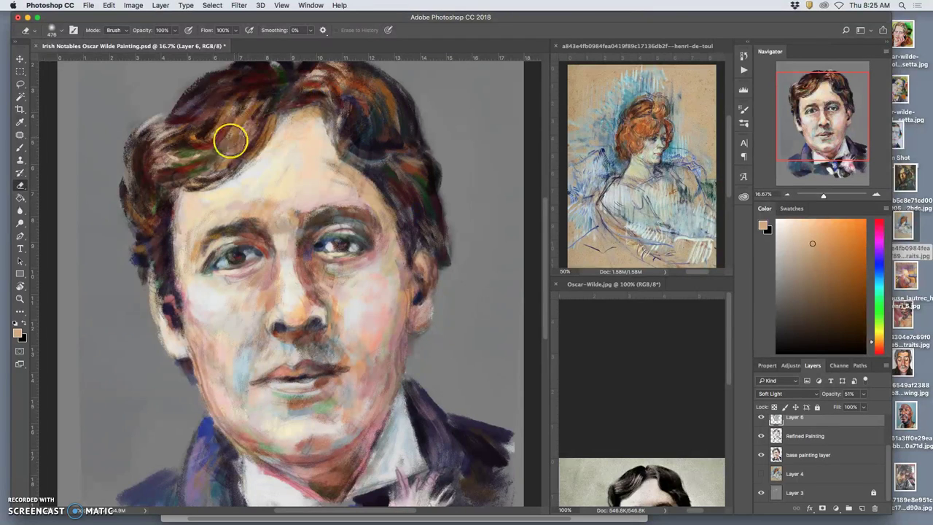
- Erase the Layer 6 texture from the shirt collar and coat, toggling the layer to check the overspill
{"action": "scroll", "coordinate": [376, 433], "scroll_direction": "down", "scroll_amount": 5}
{"action": "left_click_drag", "start_coordinate": [408, 427], "coordinate": [366, 435]}
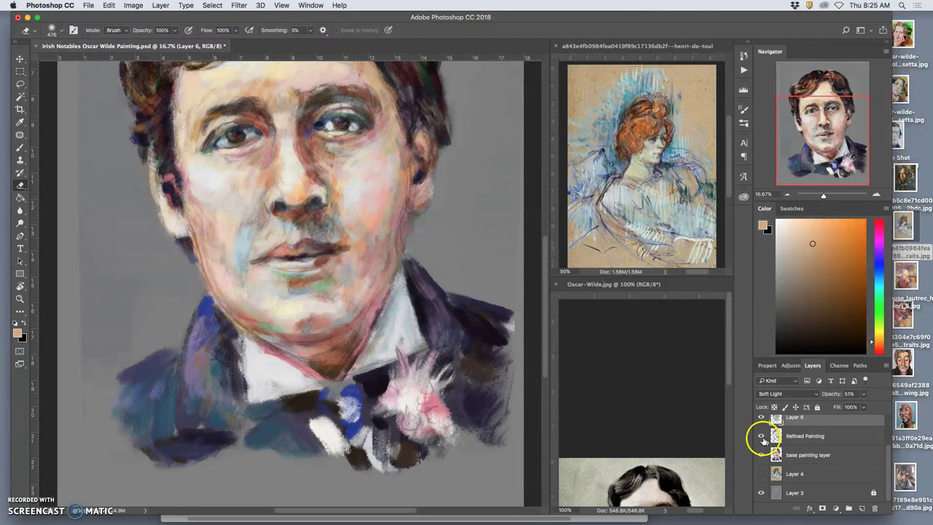
{"action": "left_click", "coordinate": [761, 421]}
{"action": "left_click", "coordinate": [761, 420]}
{"action": "mouse_move", "coordinate": [246, 375]}
{"action": "left_mouse_down"}
{"action": "mouse_move", "coordinate": [299, 395]}
{"action": "mouse_move", "coordinate": [368, 371]}
{"action": "mouse_move", "coordinate": [411, 340]}
{"action": "left_mouse_up"}
{"action": "scroll", "coordinate": [401, 364], "scroll_direction": "up", "scroll_amount": 5}
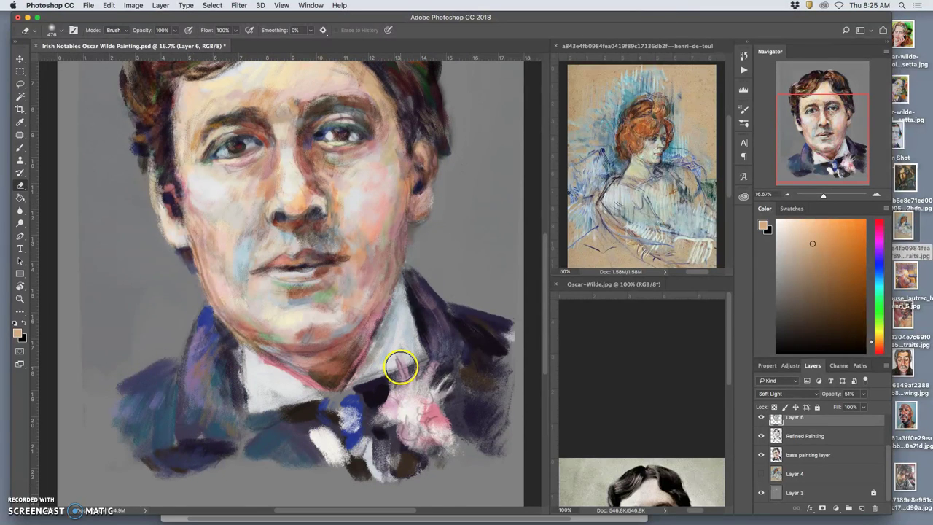
- Show the Layer 4 background again and toggle Layer 6 to compare the portrait with and without the texture
{"action": "key", "text": "super+minus"}
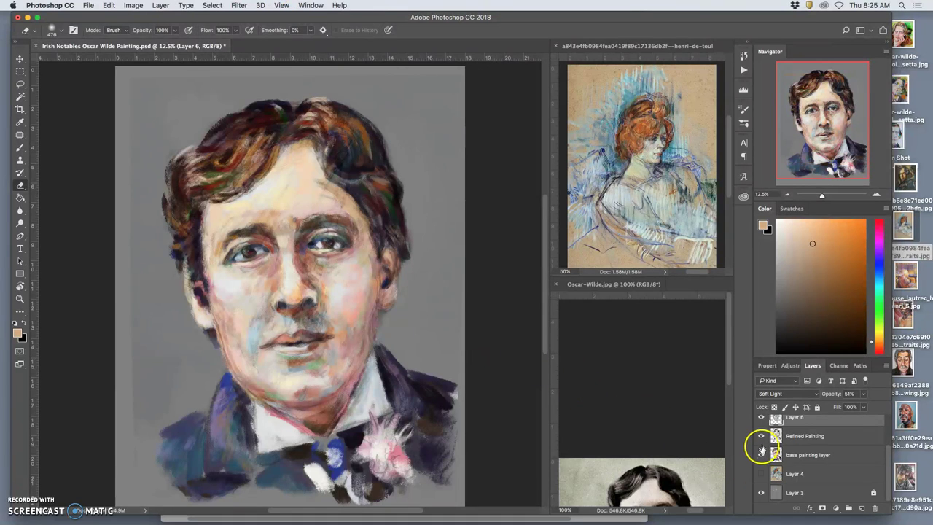
{"action": "left_click", "coordinate": [760, 474]}
{"action": "left_click", "coordinate": [761, 417]}
{"action": "left_click", "coordinate": [762, 418]}
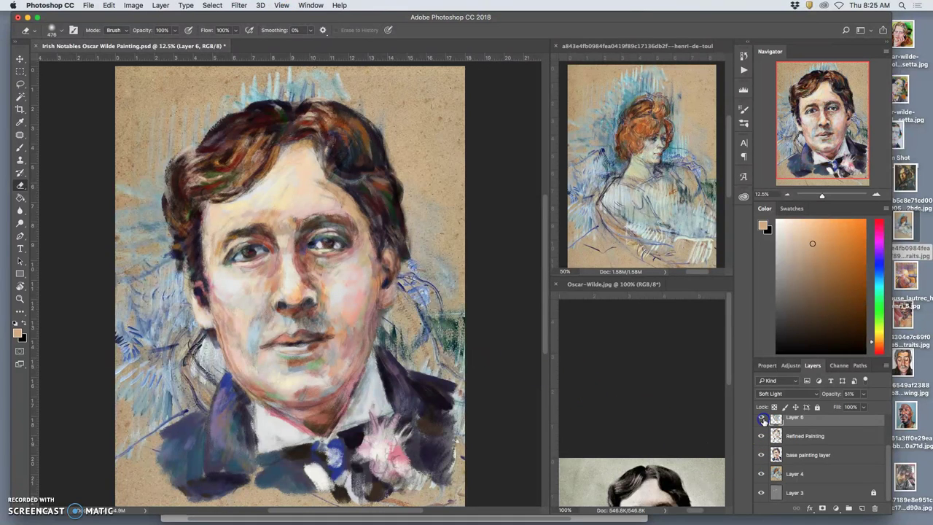
{"action": "left_click", "coordinate": [761, 417]}
{"action": "left_click", "coordinate": [762, 418]}
{"action": "left_click_drag", "start_coordinate": [795, 182], "coordinate": [826, 135]}
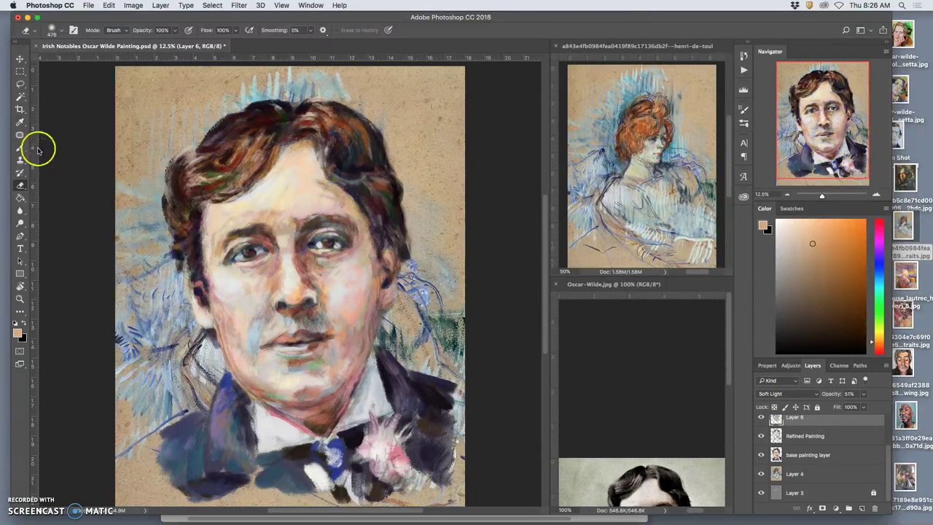
- Set the eraser opacity to 45% and soften the Layer 6 texture on the forehead, near the eye and around the mouth
{"action": "left_click", "coordinate": [175, 31]}
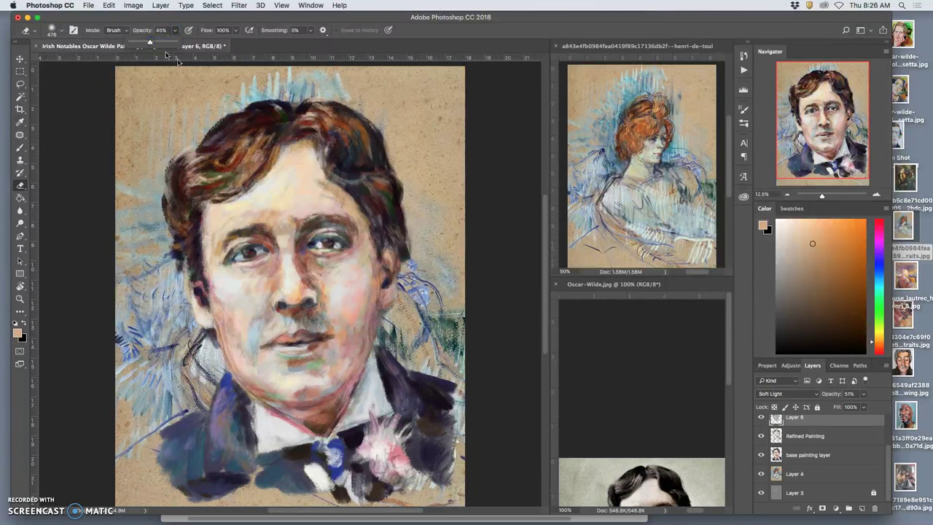
{"action": "left_click", "coordinate": [346, 196]}
{"action": "left_click", "coordinate": [342, 170]}
{"action": "left_click", "coordinate": [339, 224]}
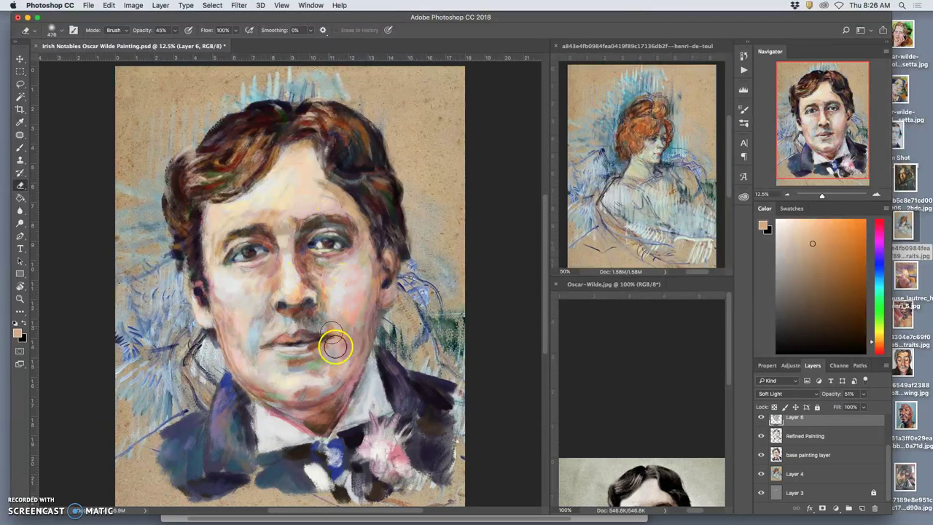
{"action": "left_click_drag", "start_coordinate": [293, 314], "coordinate": [316, 322]}
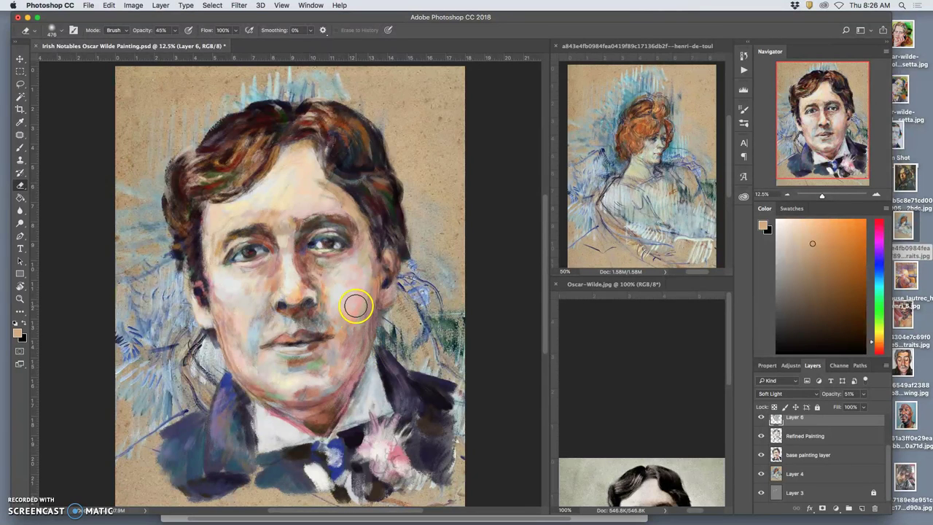
- Hide the Refined Painting, base painting and Layer 4 layers, keeping the grey Layer 3 background on
{"action": "scroll", "coordinate": [351, 305], "scroll_direction": "left", "scroll_amount": 2}
{"action": "scroll", "coordinate": [354, 304], "scroll_direction": "down", "scroll_amount": 1}
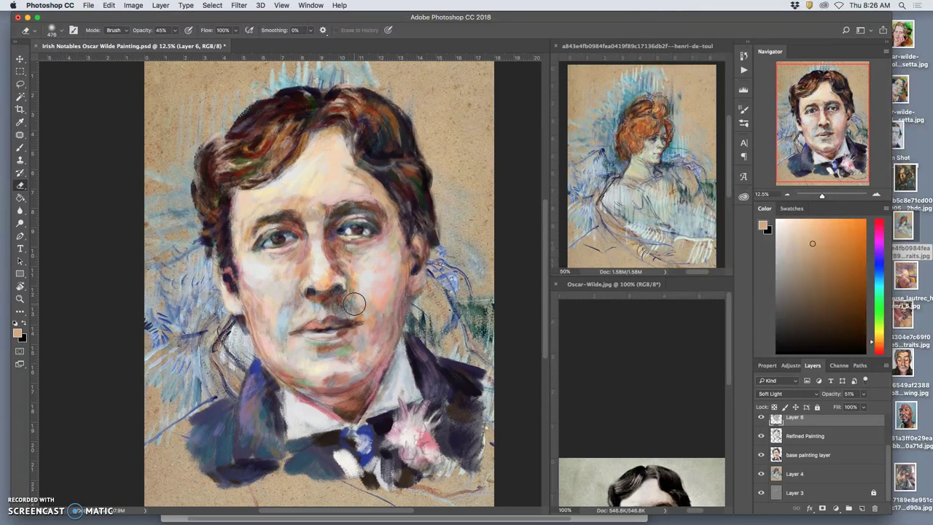
{"action": "scroll", "coordinate": [355, 304], "scroll_direction": "left", "scroll_amount": 2}
{"action": "key", "text": "super+minus"}
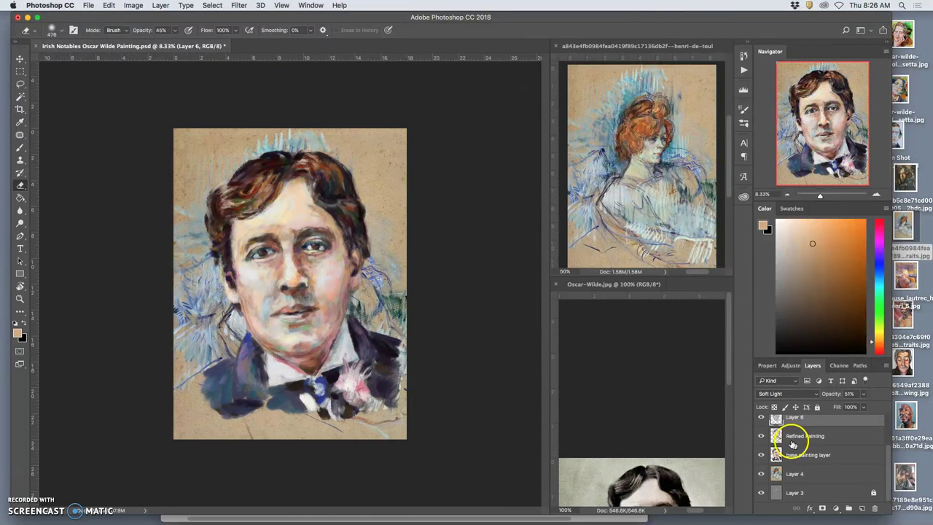
{"action": "left_click", "coordinate": [760, 439]}
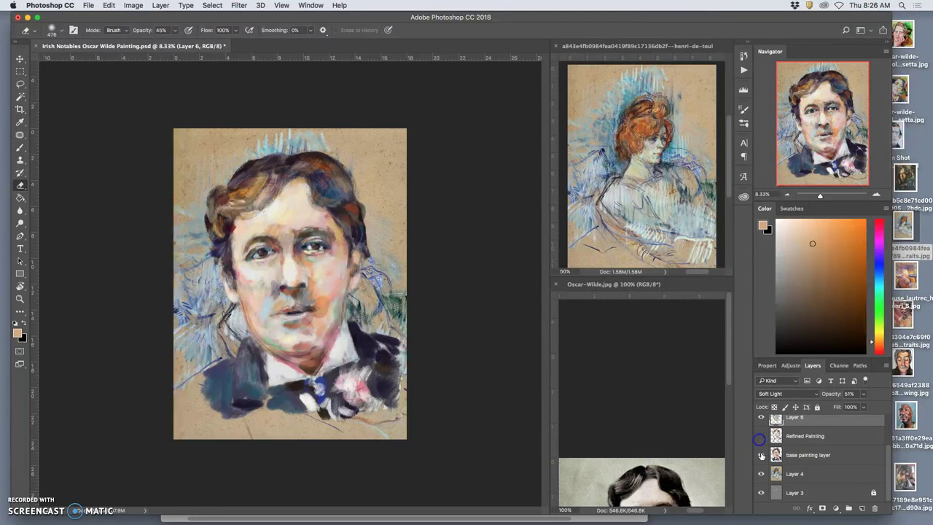
{"action": "left_click", "coordinate": [760, 455]}
{"action": "left_click", "coordinate": [760, 473]}
{"action": "left_click", "coordinate": [761, 492]}
{"action": "left_click", "coordinate": [761, 492]}
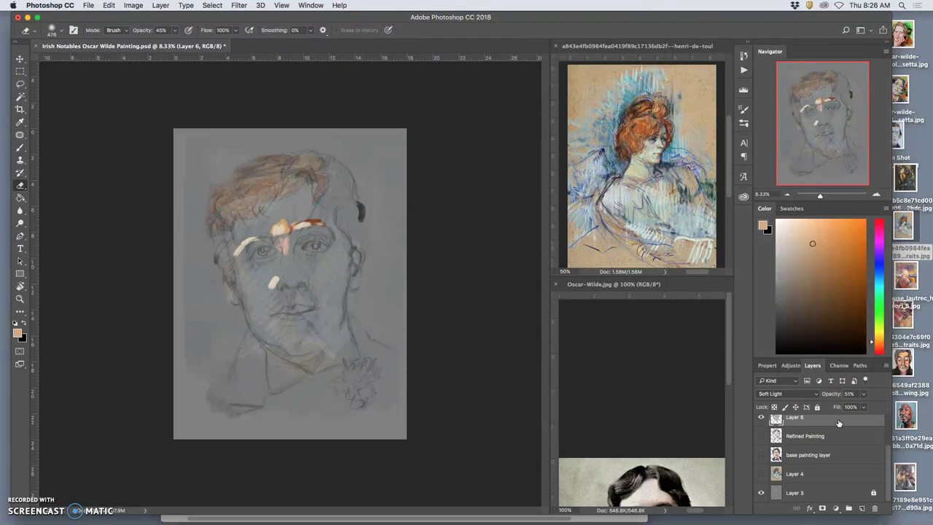
- Duplicate Layer 6 and free-transform the copy over the coat, rotated about 101° and scaled to about 106% width and 115% height
{"action": "key", "text": "super+j"}
{"action": "key", "text": "v"}
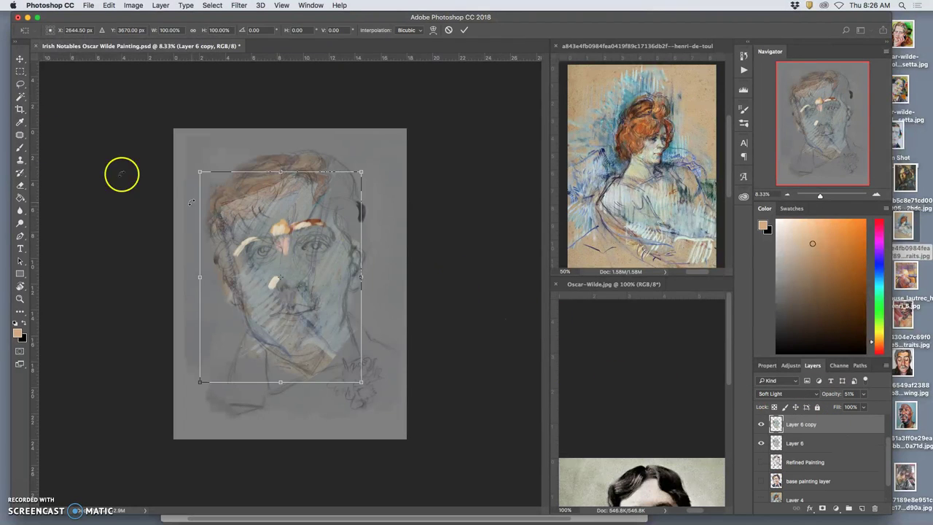
{"action": "mouse_move", "coordinate": [318, 313]}
{"action": "left_mouse_down"}
{"action": "mouse_move", "coordinate": [329, 292]}
{"action": "mouse_move", "coordinate": [302, 384]}
{"action": "mouse_move", "coordinate": [308, 395]}
{"action": "left_mouse_up"}
{"action": "key", "text": "super+t"}
{"action": "left_click_drag", "start_coordinate": [347, 266], "coordinate": [358, 409]}
{"action": "left_click_drag", "start_coordinate": [433, 322], "coordinate": [465, 320]}
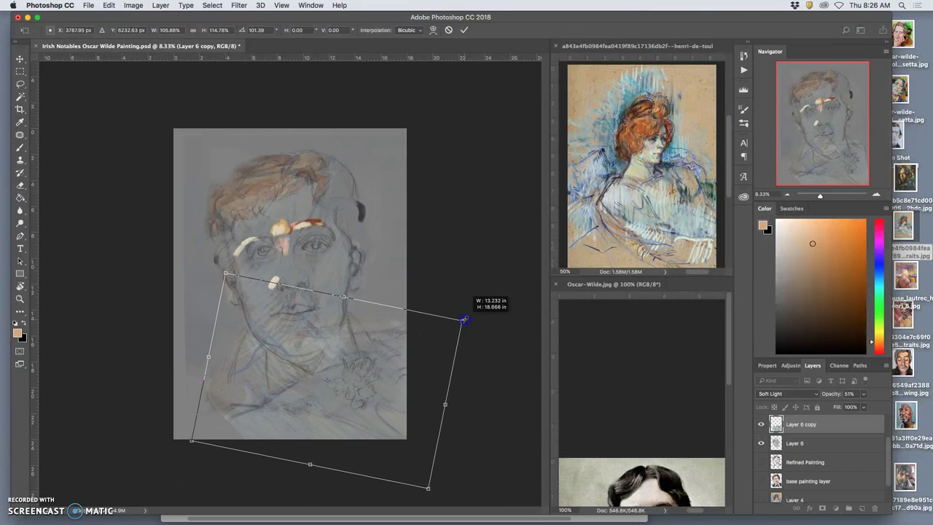
{"action": "left_click_drag", "start_coordinate": [346, 370], "coordinate": [329, 374]}
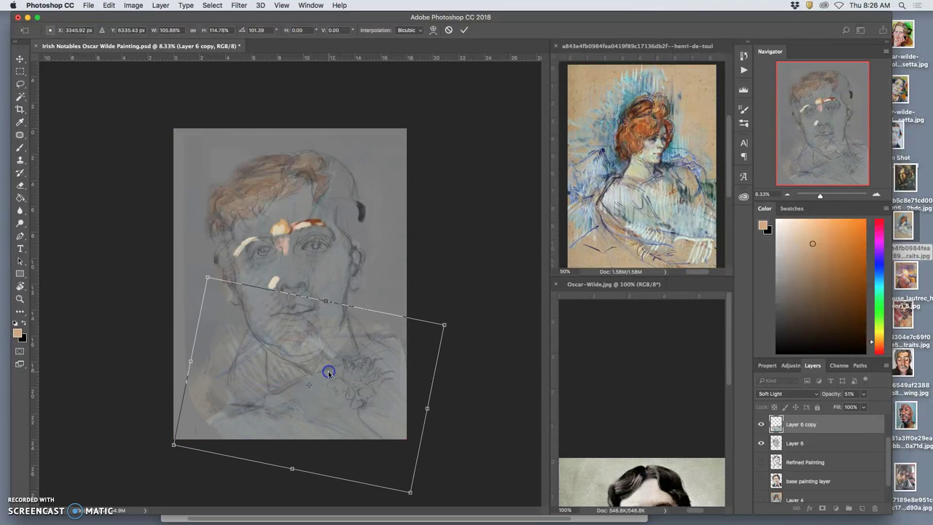